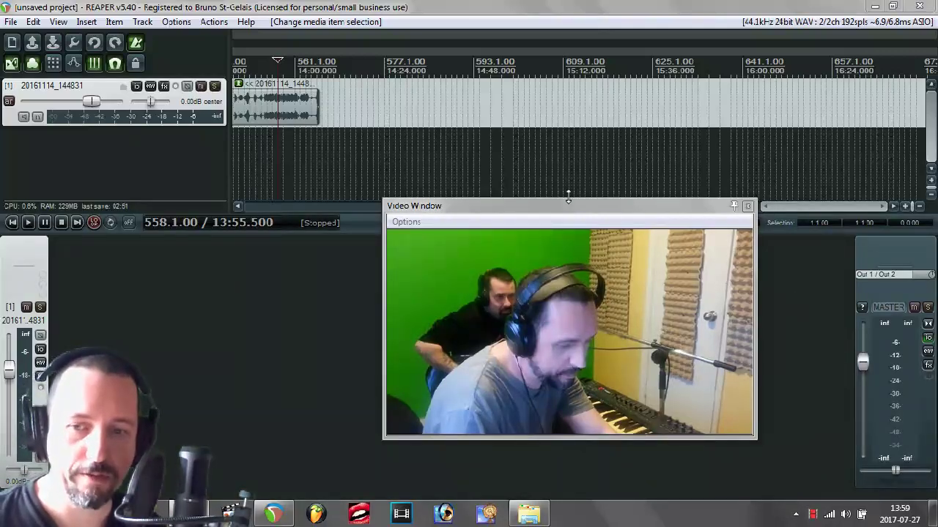
- Nudge the floating Video Window a little to the right
left_click_drag(572, 208, 613, 213)
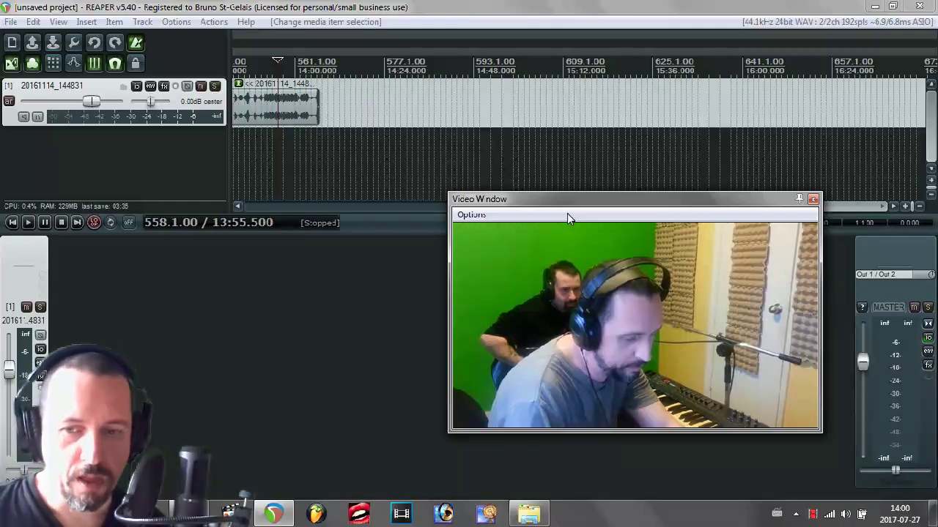
- Delete the existing video clip and import 20161114_144831.mp4 onto track 1
left_click(246, 109)
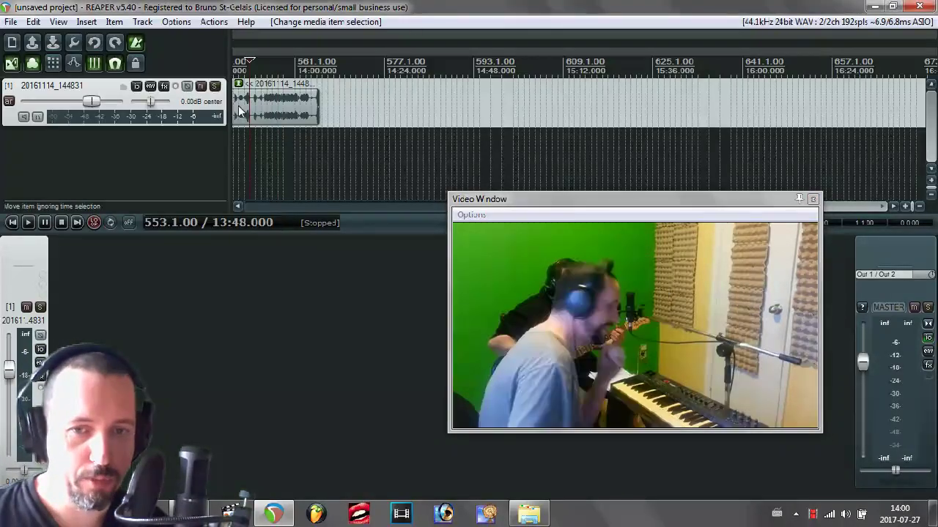
key("Delete")
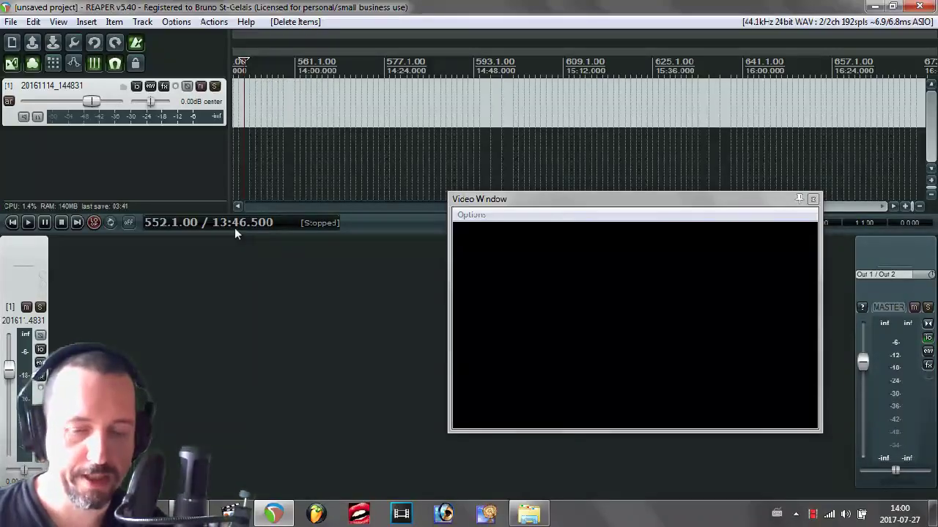
key("Insert")
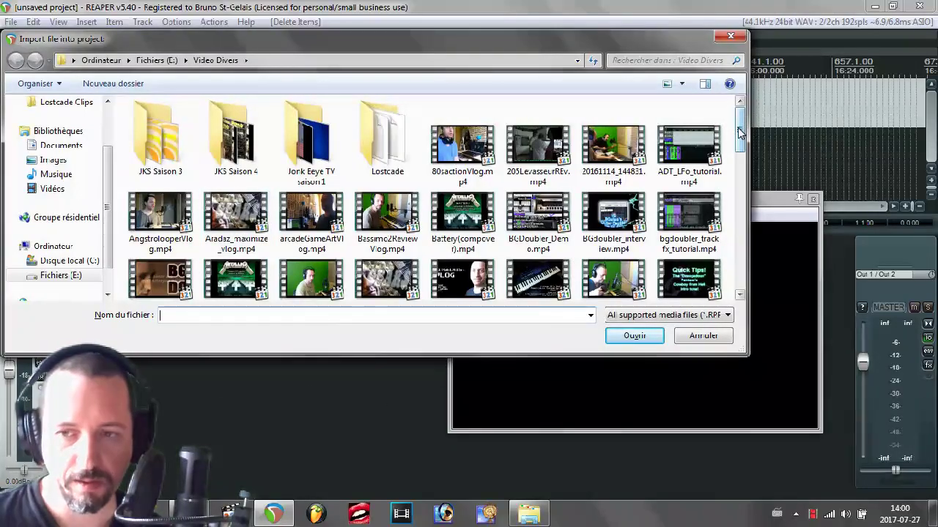
scroll(740, 137, "down", 1)
scroll(740, 138, "up", 1)
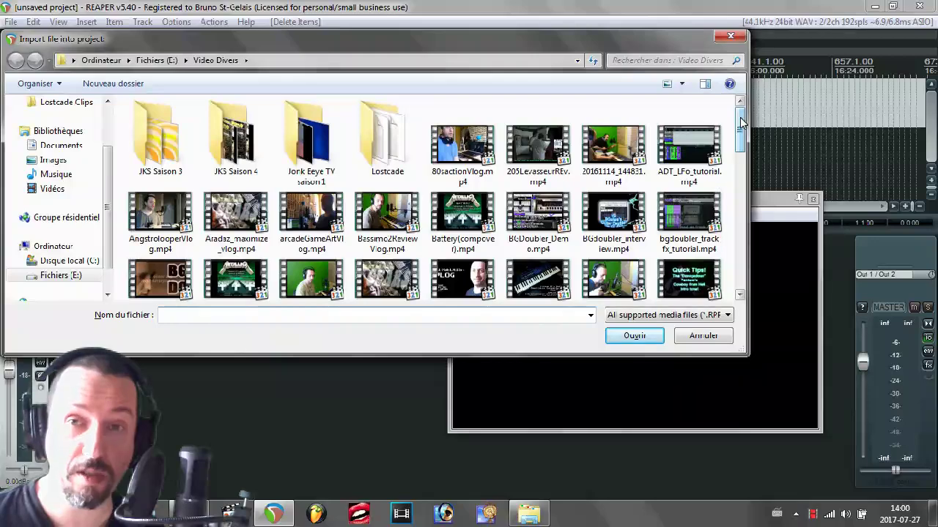
double_click(626, 155)
- Play the new clip briefly from its start, then set the edit position to 27:39
left_click(255, 146)
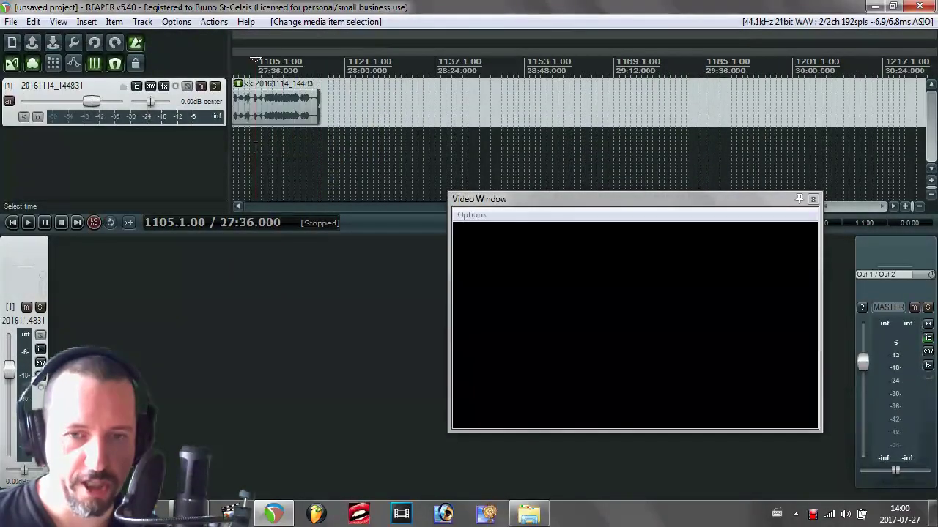
key("space")
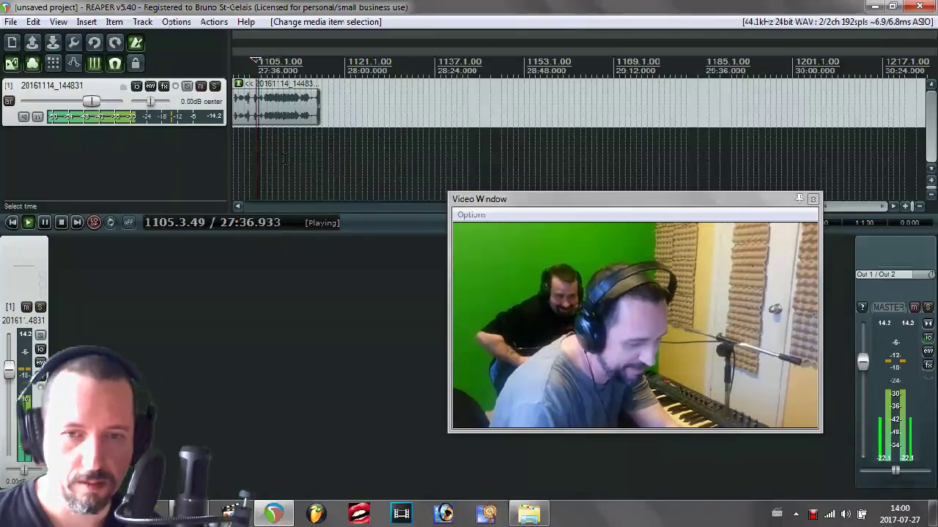
key("space")
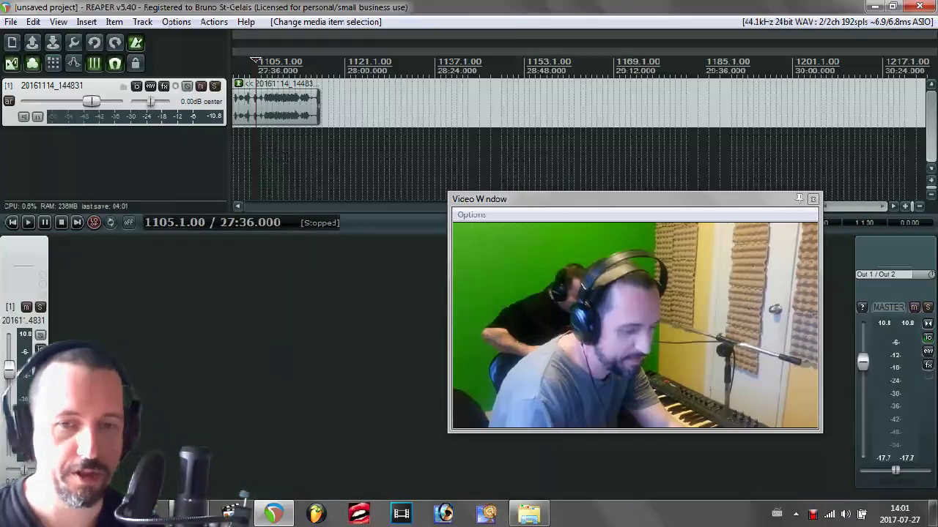
left_click(268, 143)
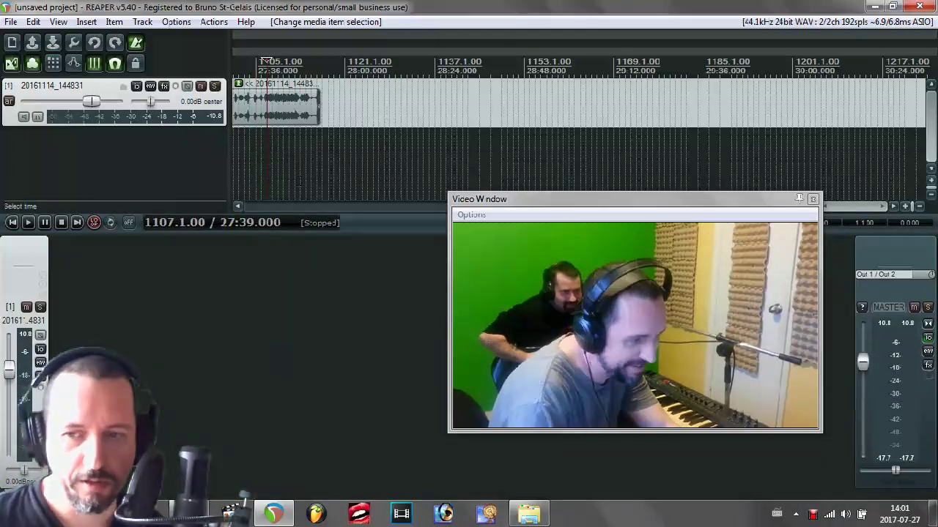
left_click(175, 23)
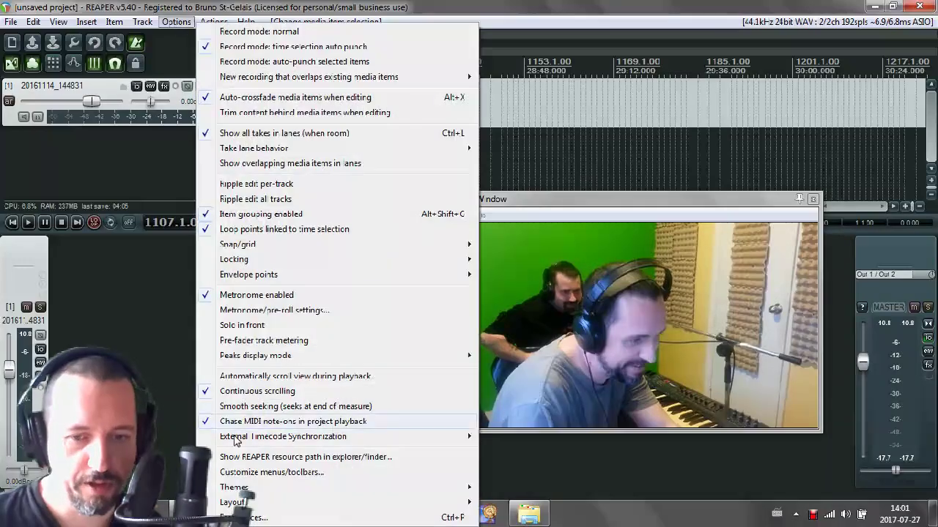
mouse_move(329, 494)
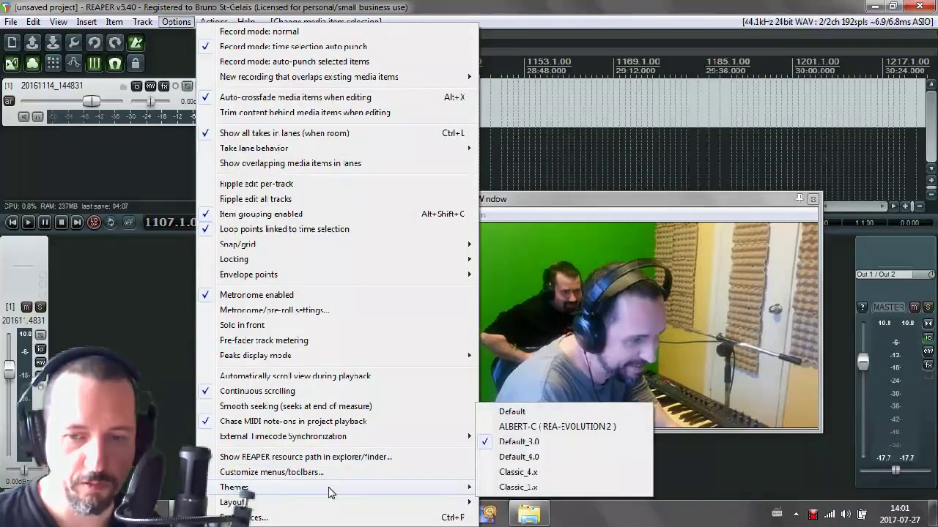
left_click(535, 414)
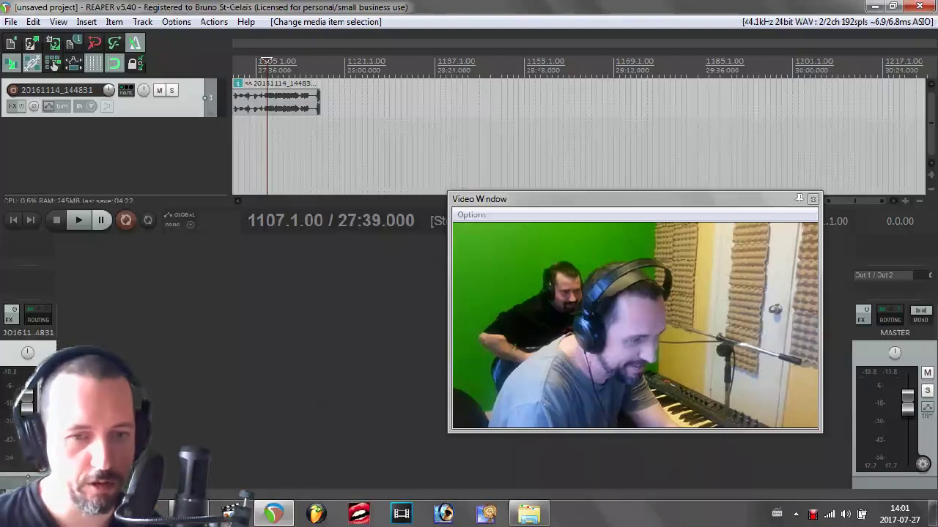
left_click(213, 24)
mouse_move(182, 22)
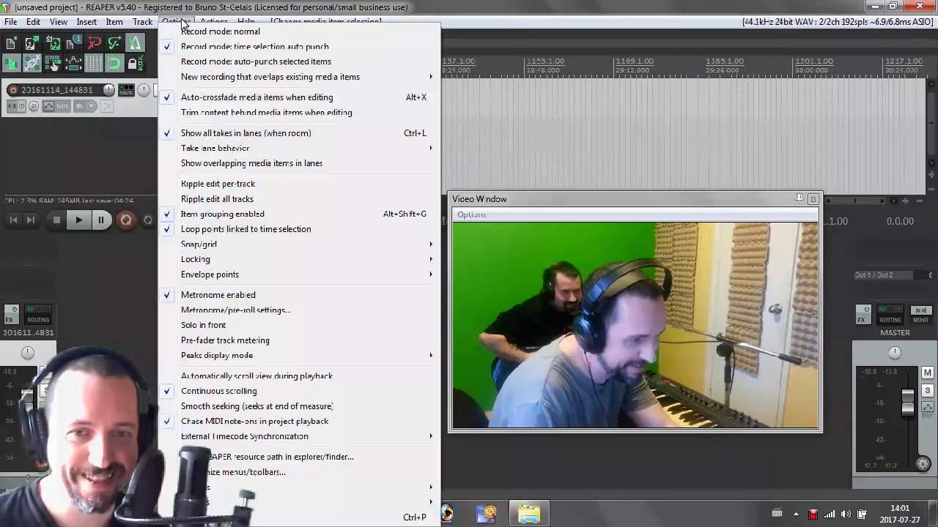
mouse_move(238, 488)
left_click(454, 444)
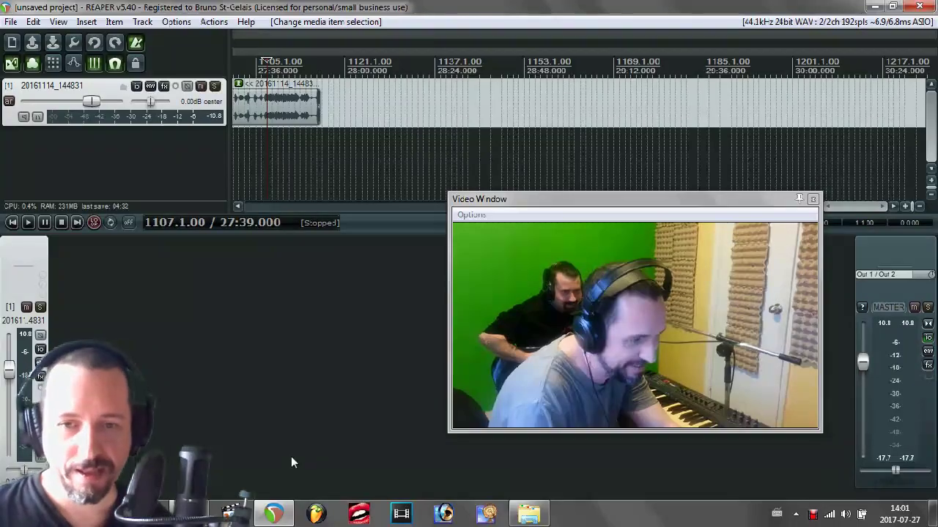
- Move the Video Window up and left, then play the project briefly
left_click_drag(563, 199, 512, 184)
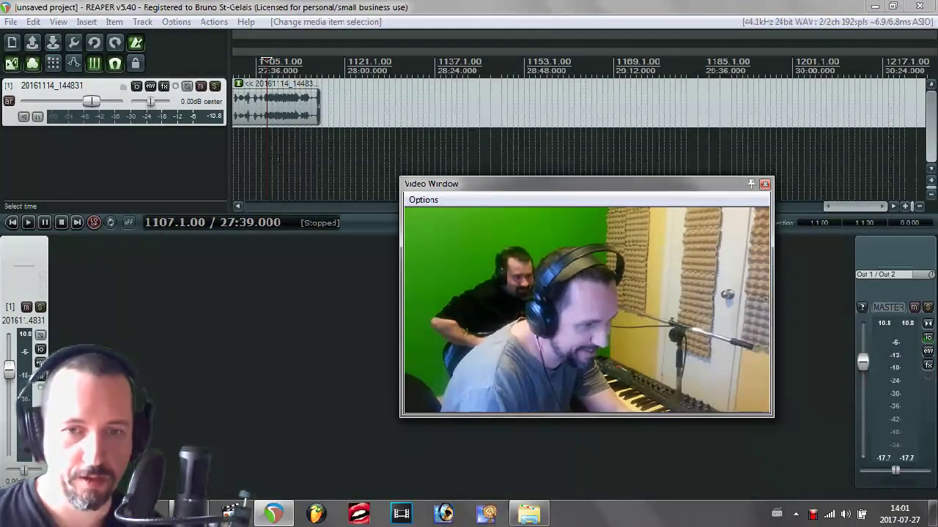
left_click(354, 210)
key("space")
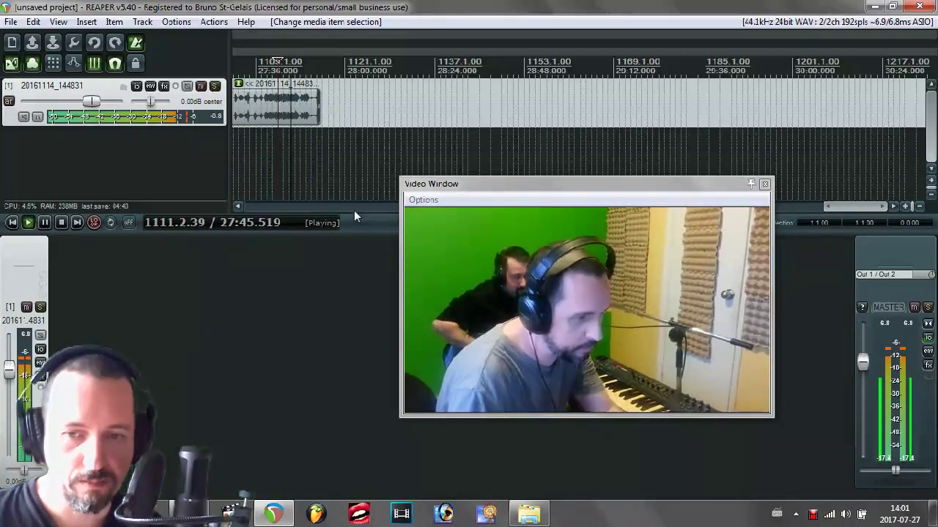
key("space")
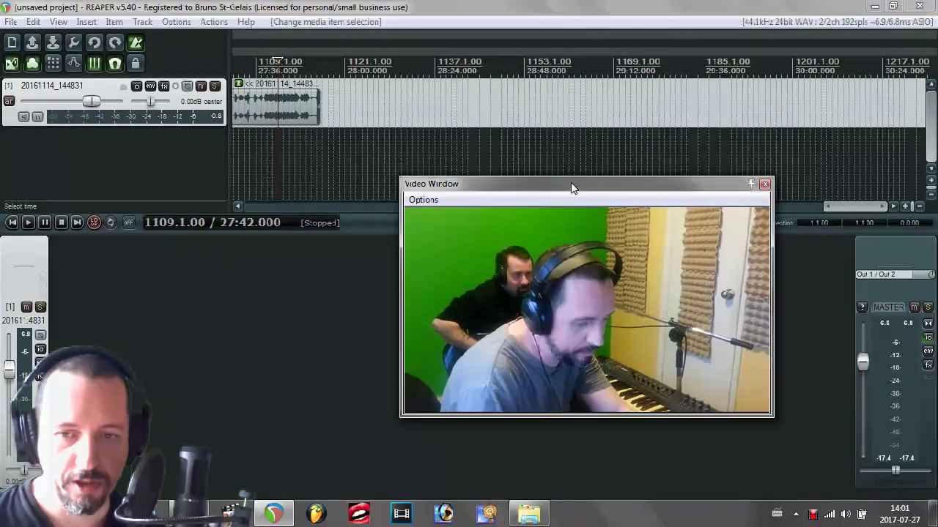
- Move the Video Window down-right, close it with Ctrl+Shift+V, and place the edit position in the clip
left_click_drag(572, 188, 613, 231)
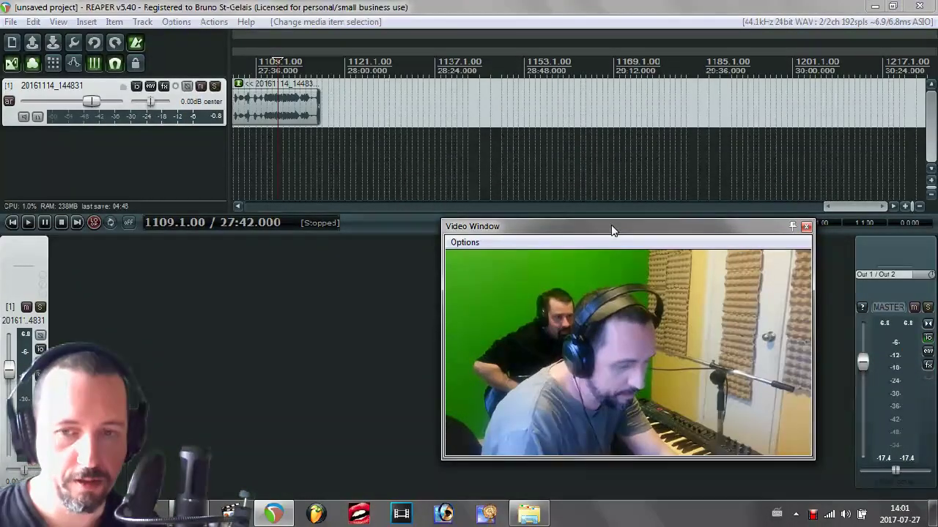
key("ctrl+shift+v")
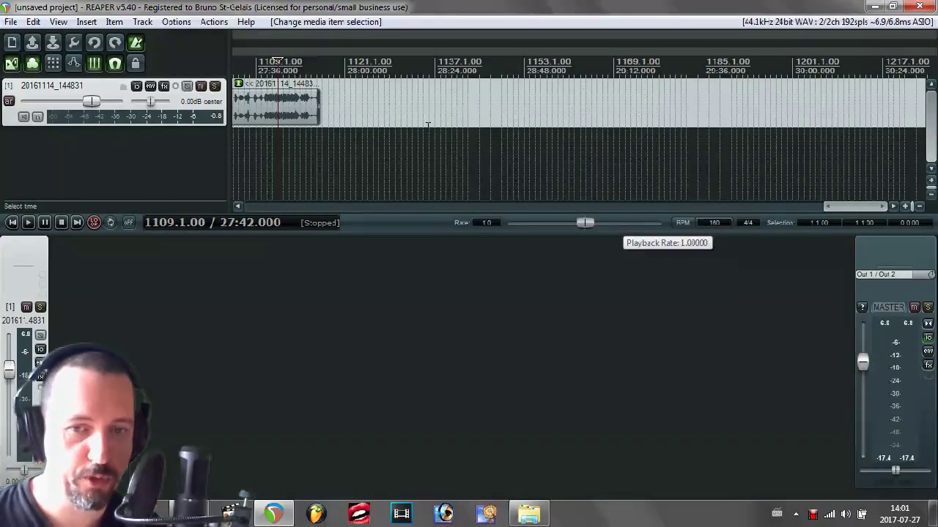
left_click(261, 106)
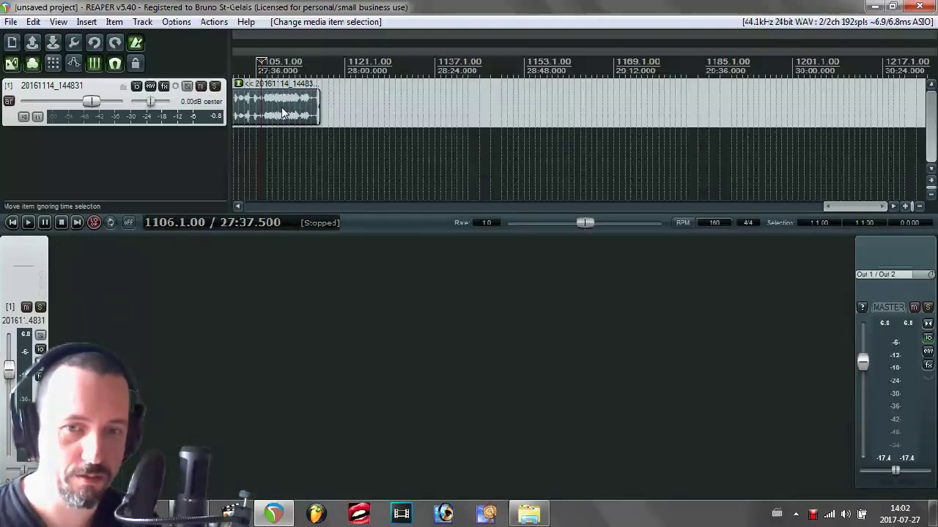
- Zoom the timeline in on the clip, set the edit position to 27:34.125, and open the View menu
left_click(279, 108)
scroll(294, 123, "up", 6)
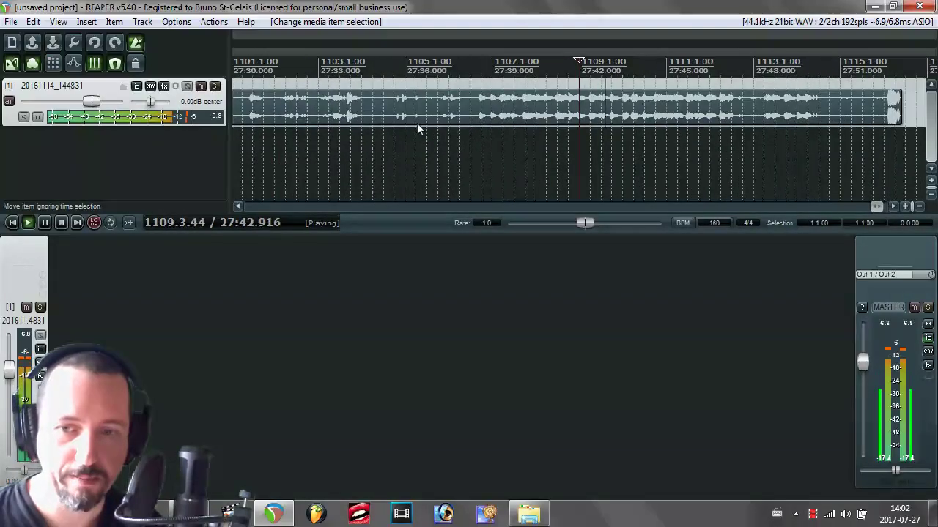
left_click(350, 107)
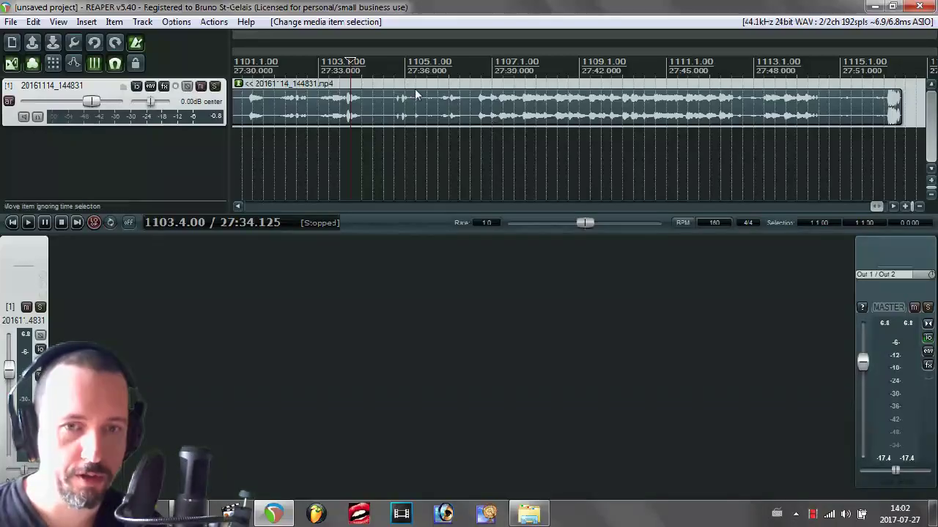
left_click(61, 22)
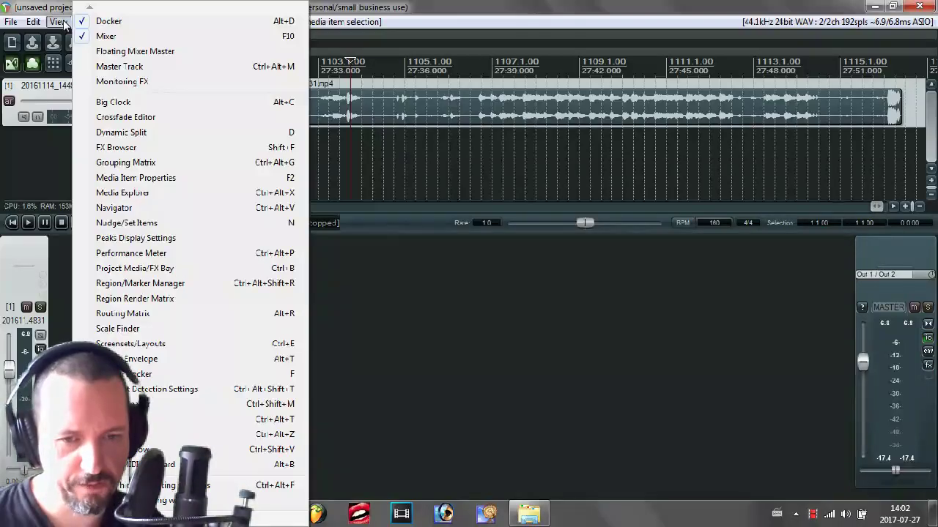
- Reopen the Video Window, play to show the footage, and move it down-right
left_click(214, 456)
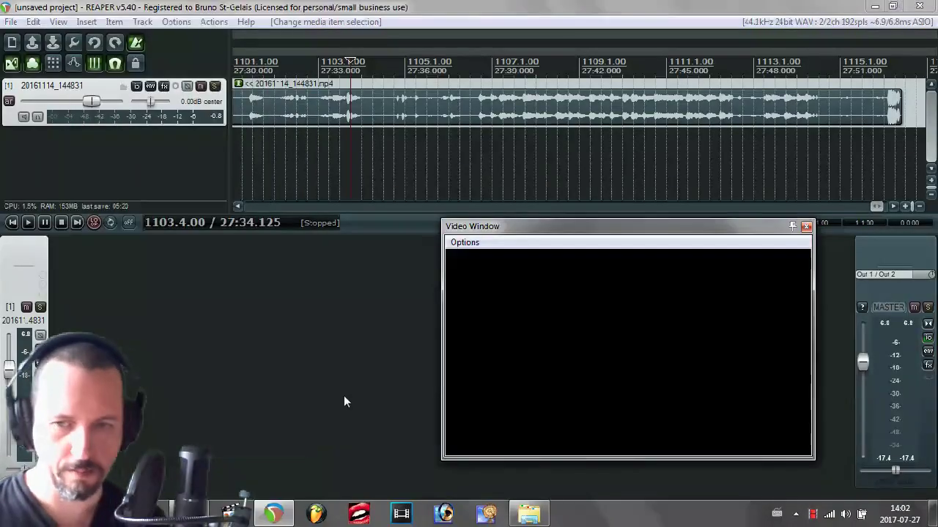
key("space")
key("space")
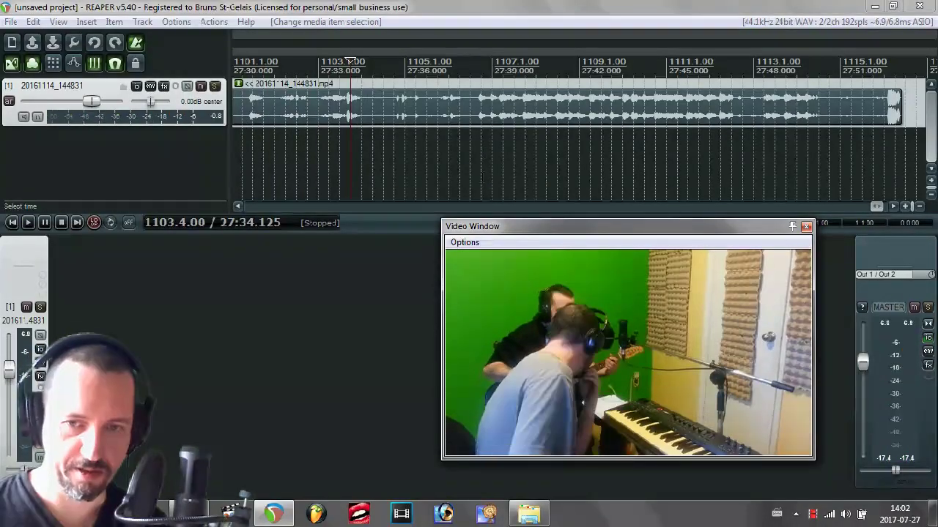
left_click(491, 63)
left_click_drag(529, 227, 574, 262)
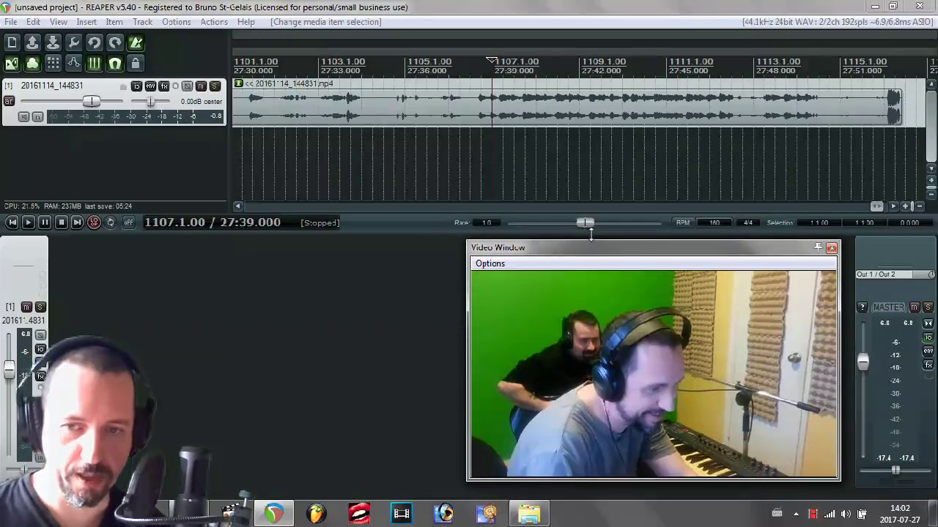
- Play while varying the playback rate, reset it to 1.0, then stop
key("space")
left_click_drag(588, 228, 559, 229)
double_click(559, 227)
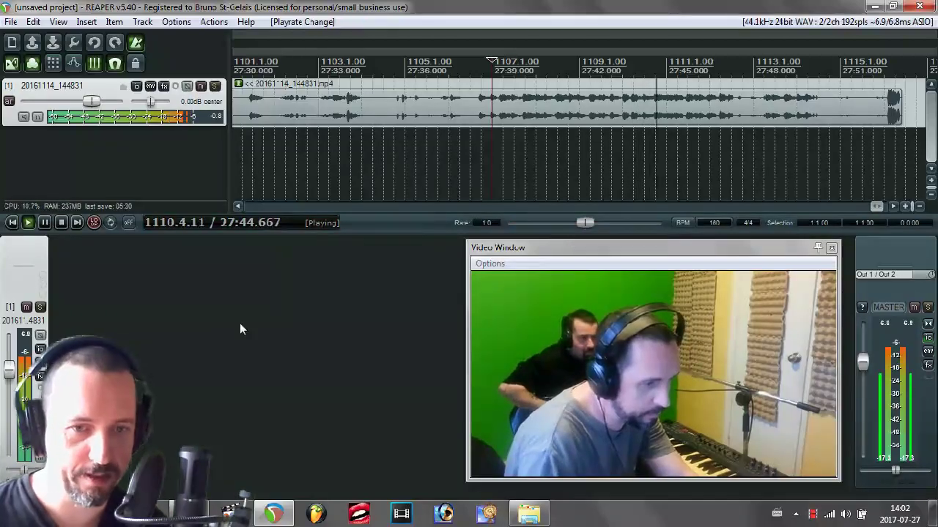
key("space")
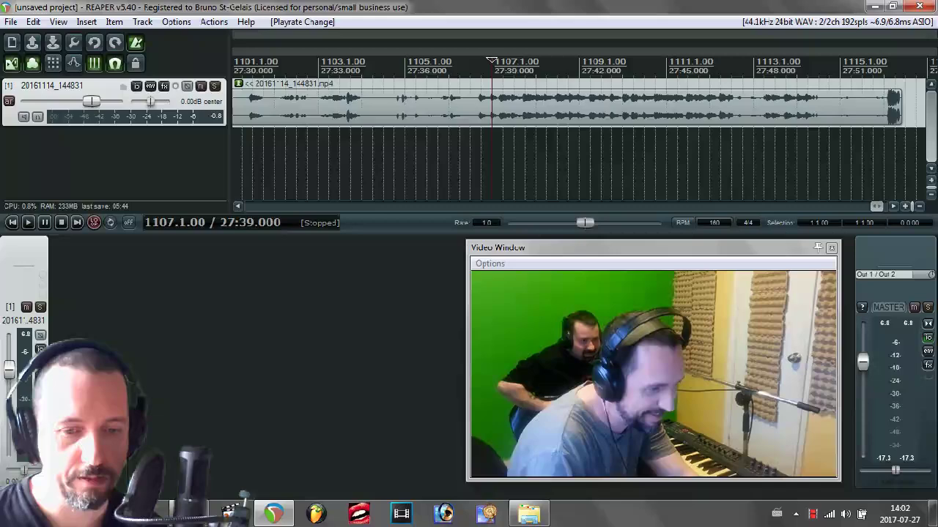
- Open the Zeranoe FFmpeg builds page from the browser's other bookmarks
left_click(273, 513)
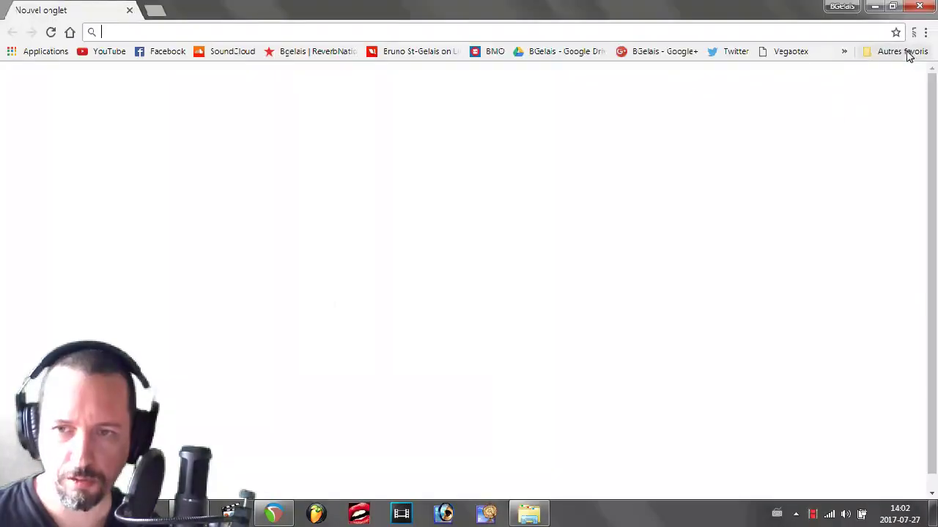
left_click(904, 53)
left_click(790, 30)
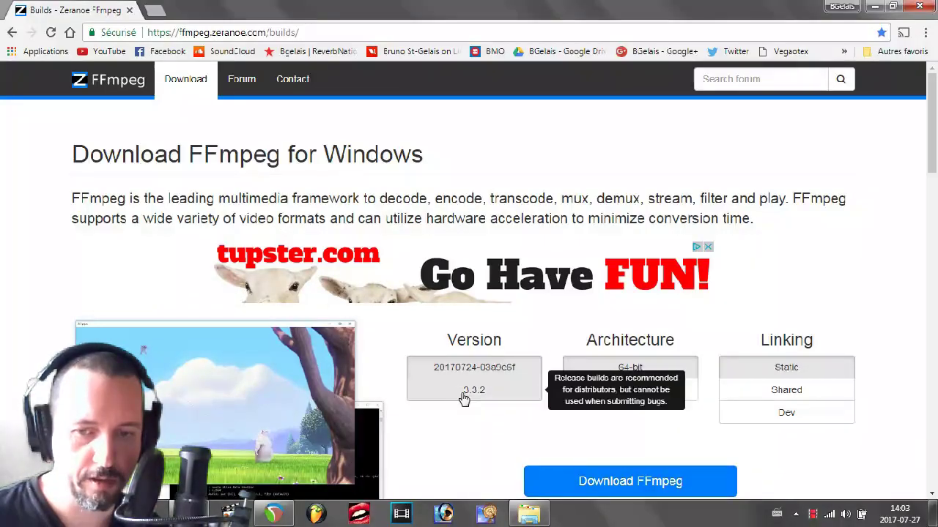
- Select version 3.3.2, 32-bit architecture and Shared linking, then scroll to the download button
left_click(463, 398)
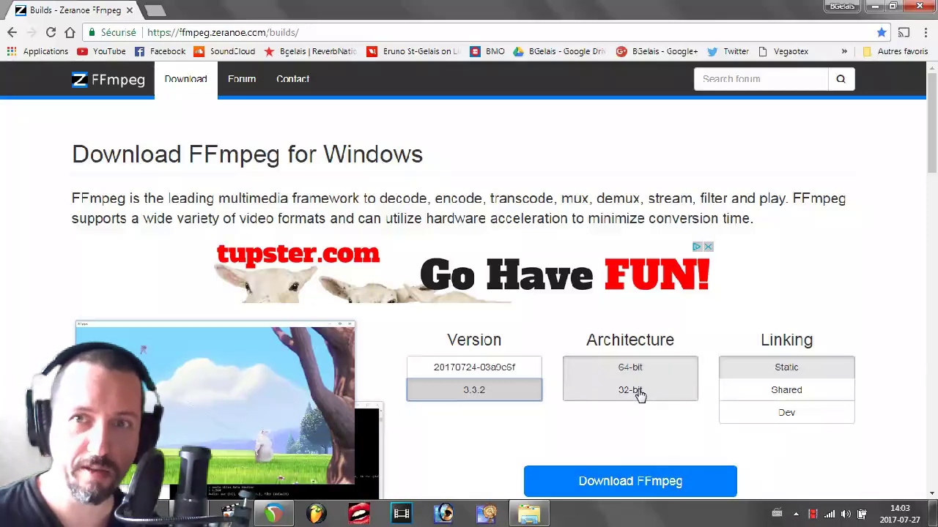
left_click(638, 392)
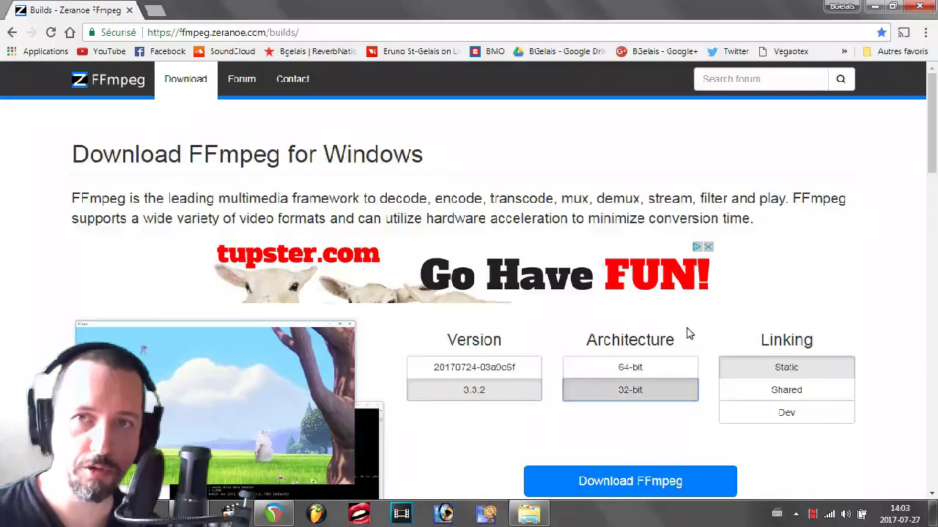
left_click(785, 392)
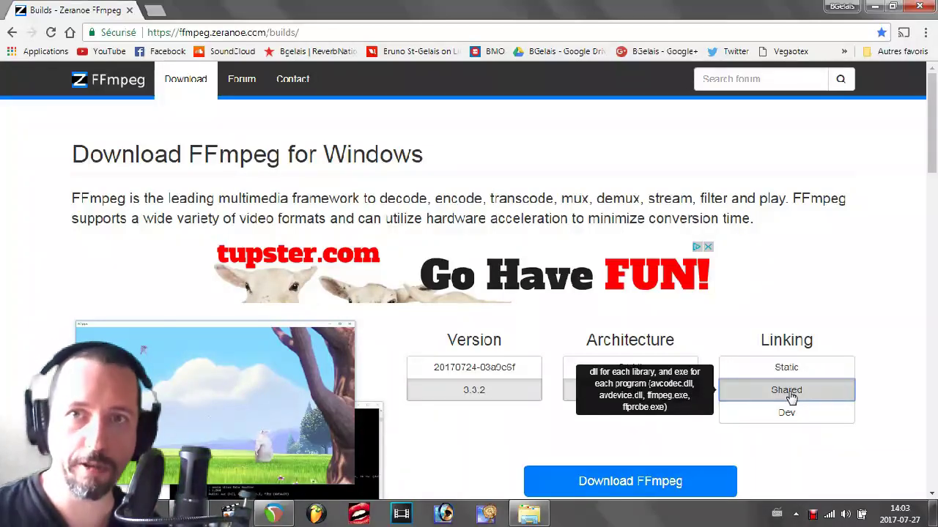
scroll(887, 326, "down", 3)
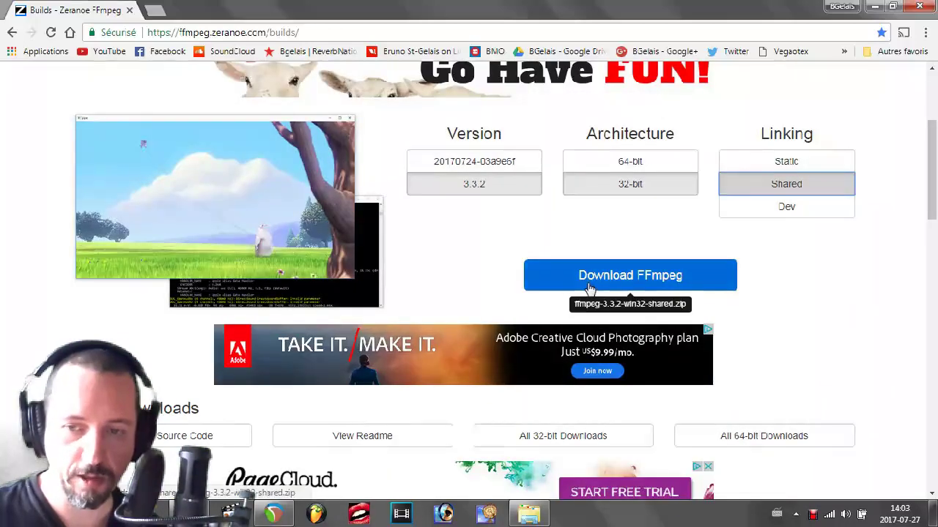
- Browse to E:\installfiles\Cockos.REAPER.v4 and open ffmpeg-3.3.2-win32-shared.zip
left_click(529, 513)
left_click(319, 73)
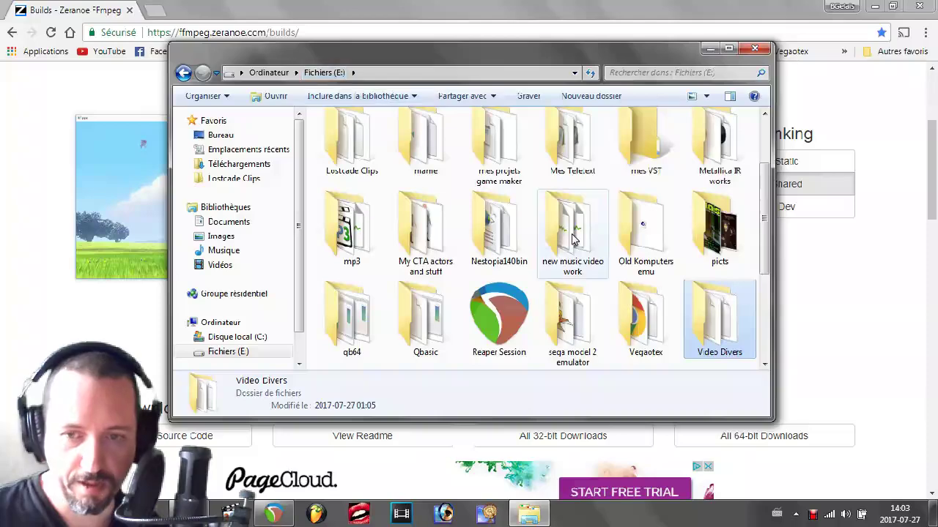
scroll(571, 241, "up", 2)
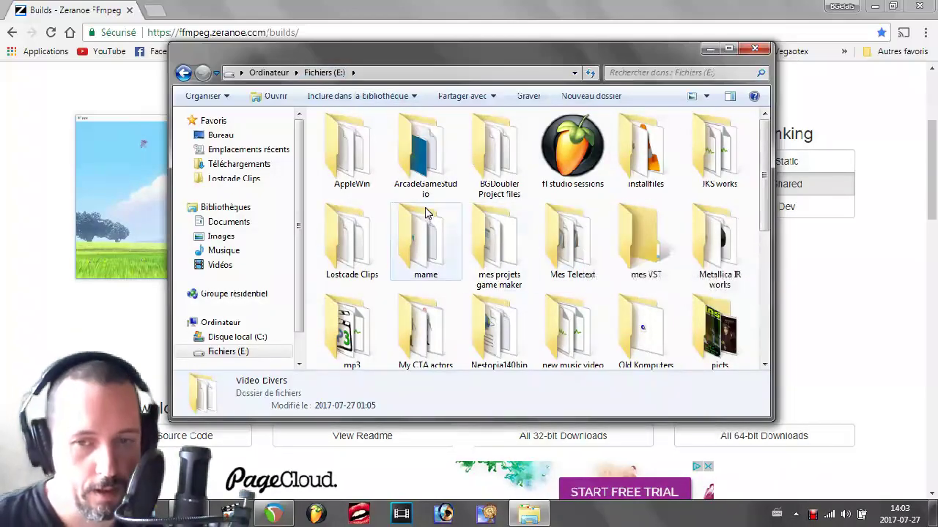
double_click(644, 150)
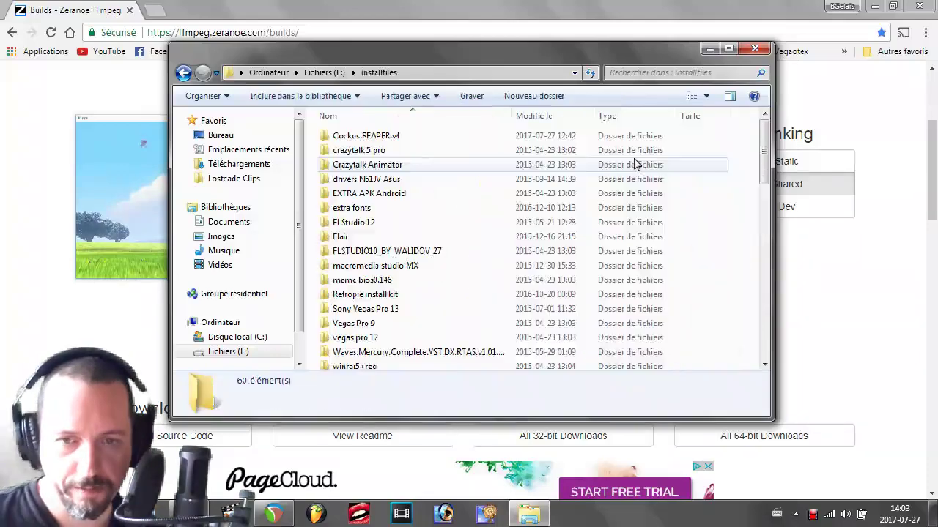
double_click(331, 136)
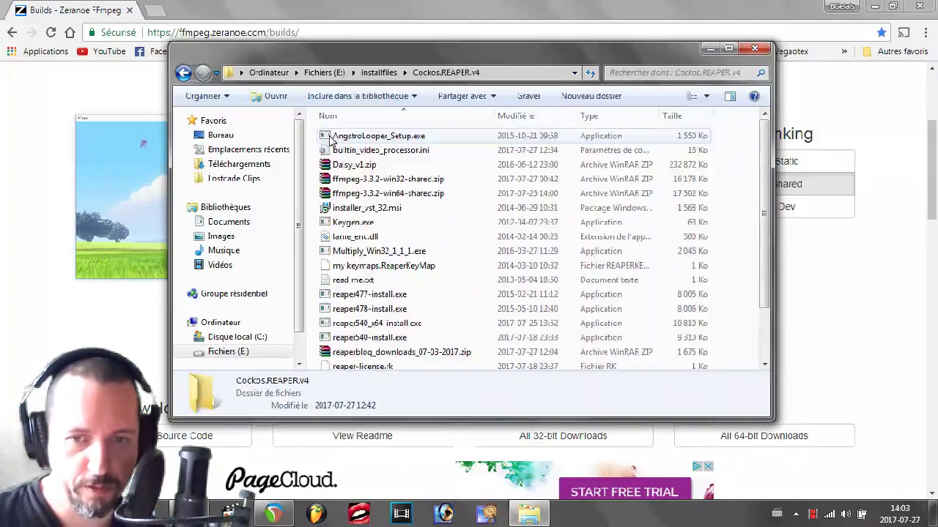
left_click(330, 183)
double_click(329, 184)
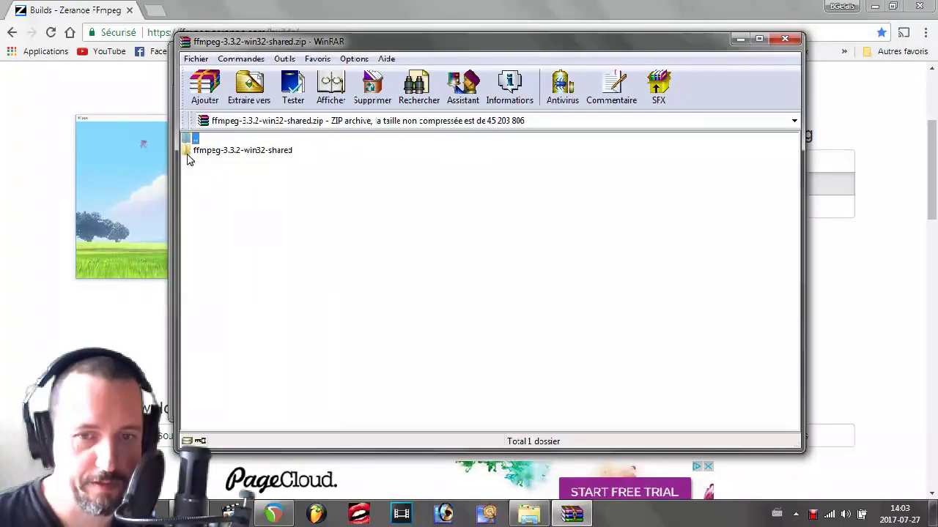
- Enter the archive's ffmpeg-3.3.2-win32-shared\bin folder and select all 11 dll and exe files
double_click(188, 151)
double_click(189, 150)
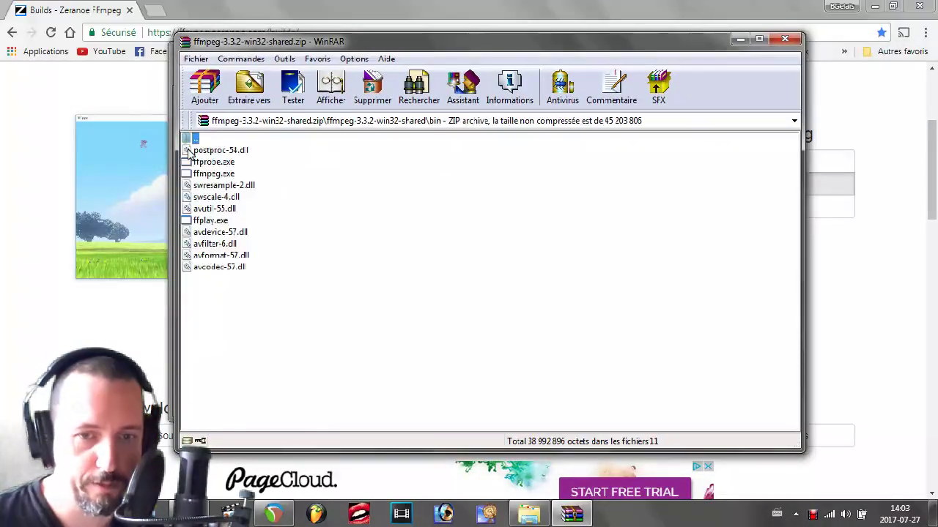
left_click(192, 151)
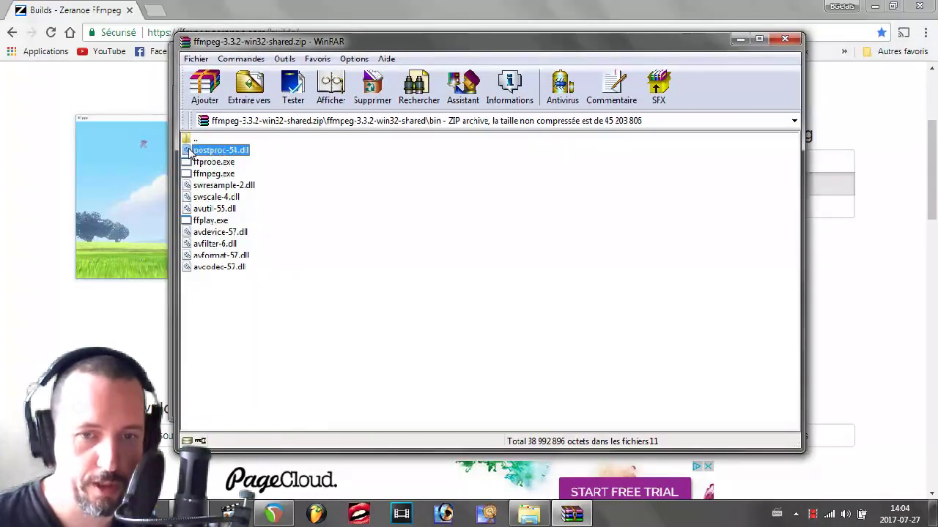
left_click(190, 269, "shift")
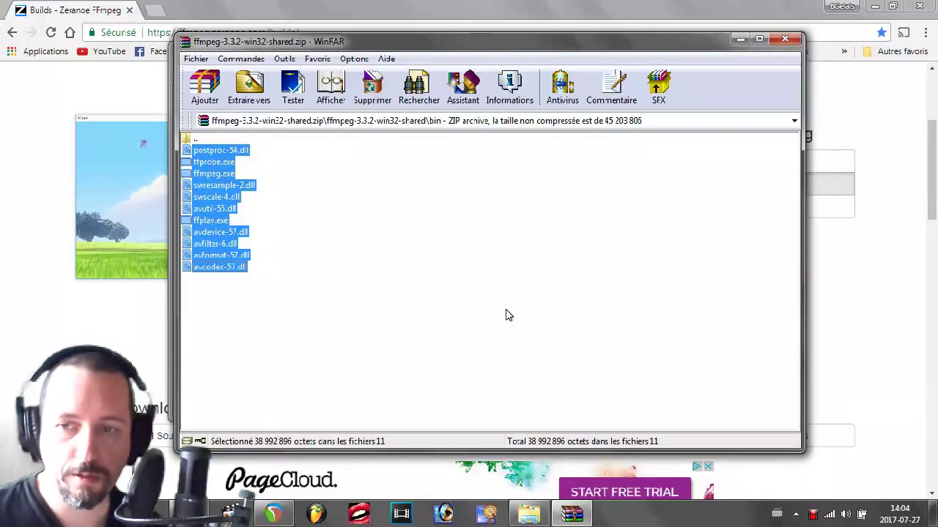
- Close the WinRAR archive and the Cockos.REAPER.v4 Explorer window
left_click(787, 40)
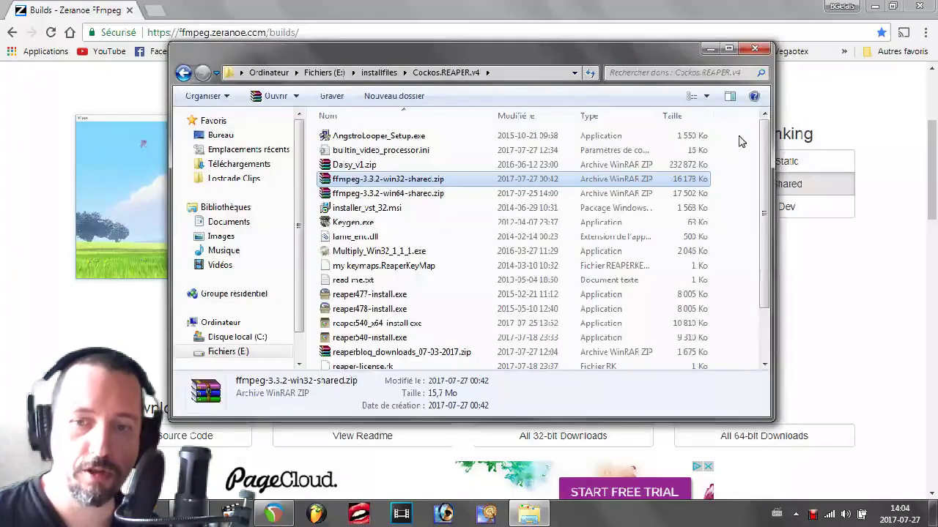
left_click(755, 48)
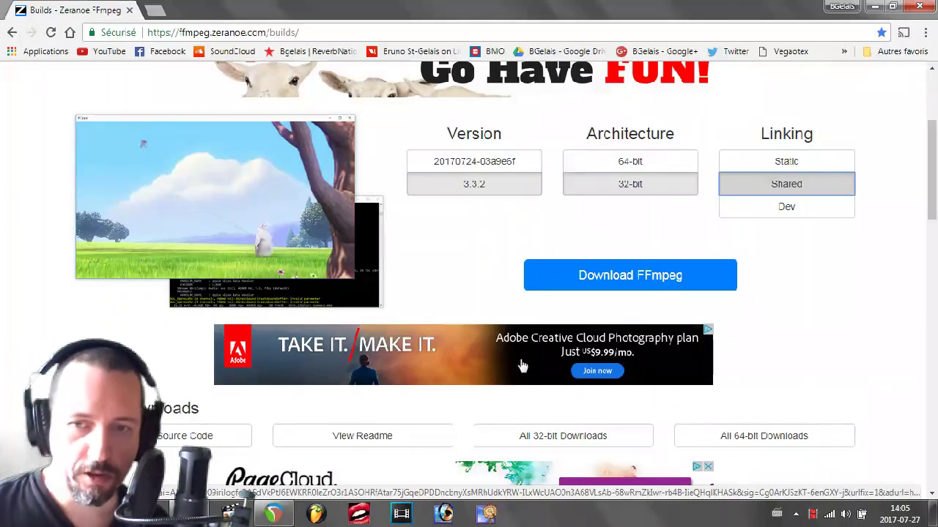
- Return to REAPER and set the render output format to Video (ffmpeg/libav encoder)
left_click(875, 7)
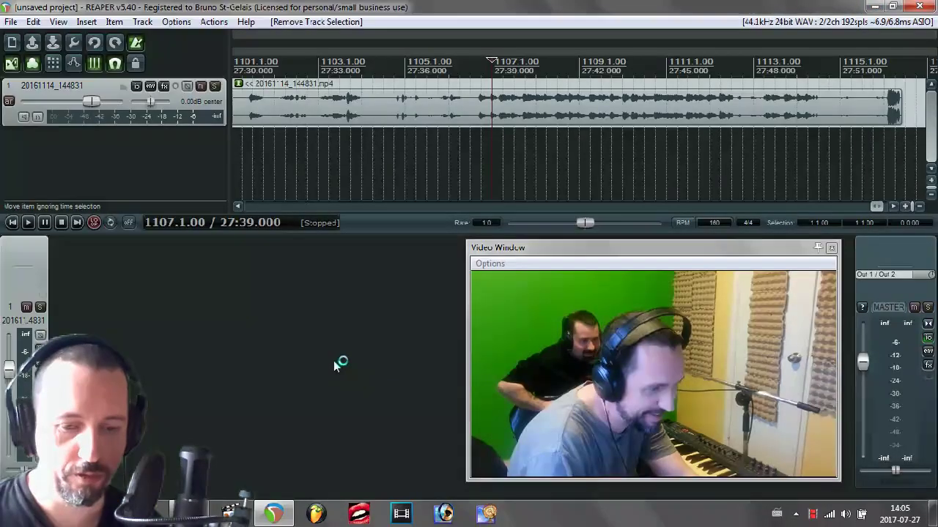
key("ctrl+alt+r")
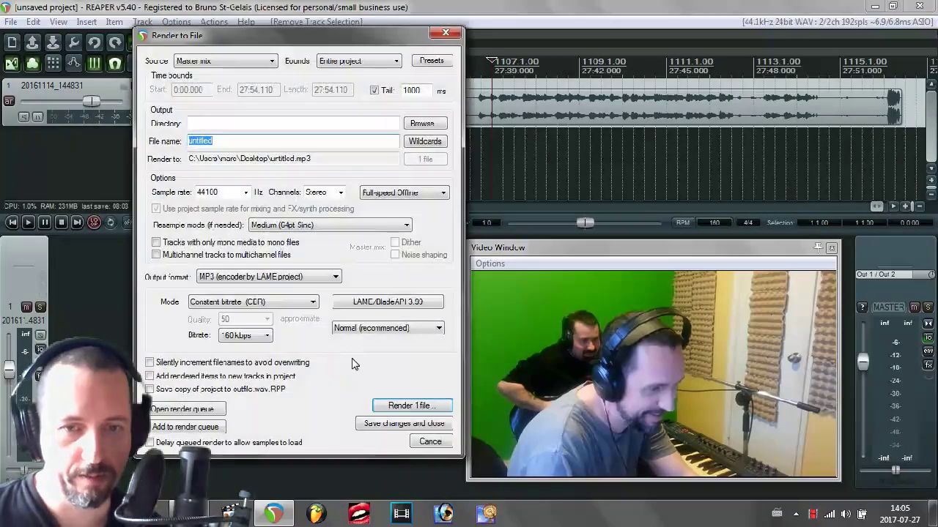
left_click(336, 278)
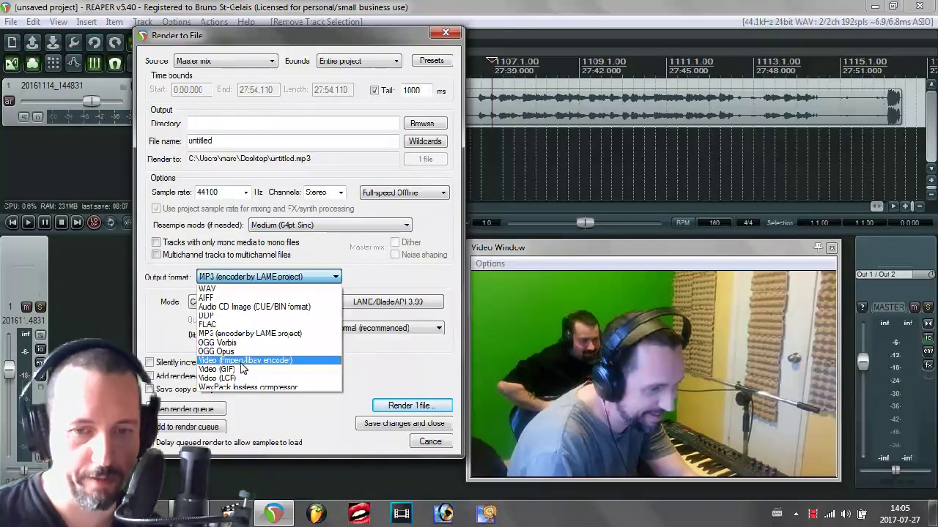
left_click(248, 361)
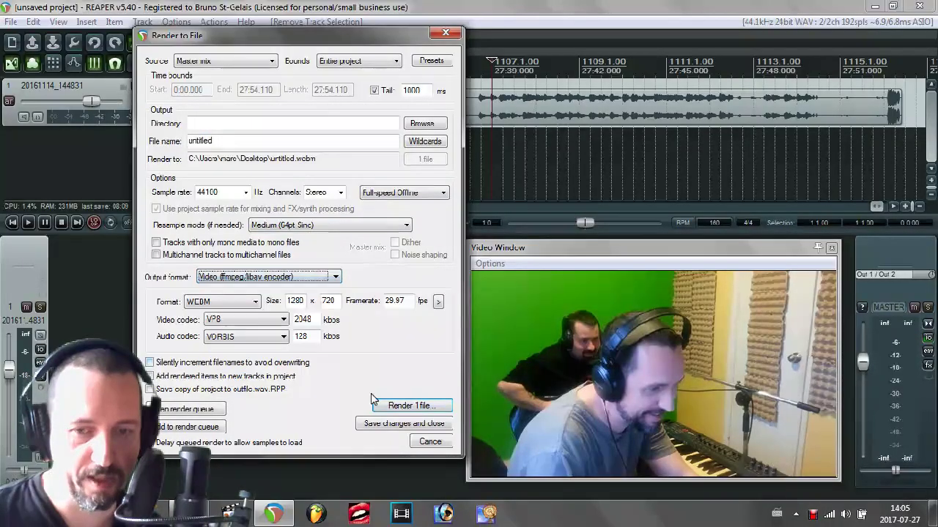
- Choose QT/MOV/MP4 as the container, after trying FLV and MKV, keeping H.264 video
left_click(252, 304)
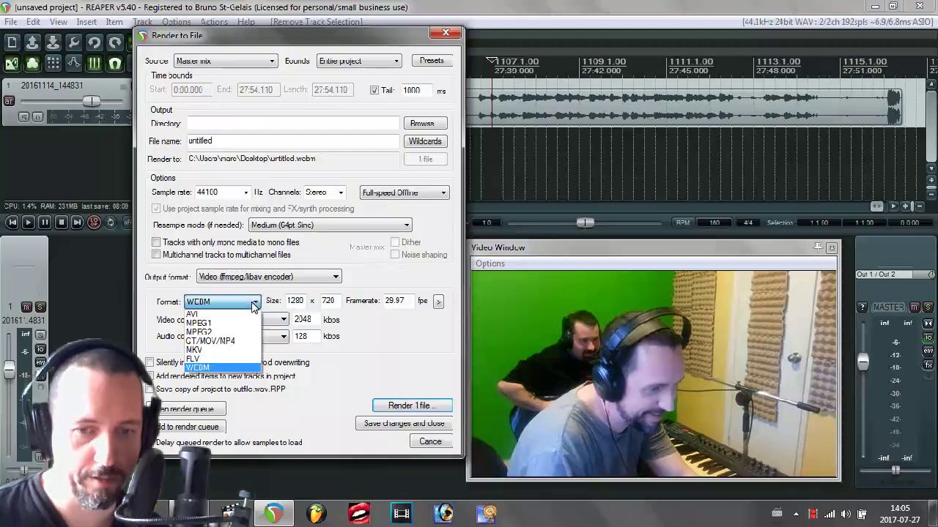
left_click(233, 359)
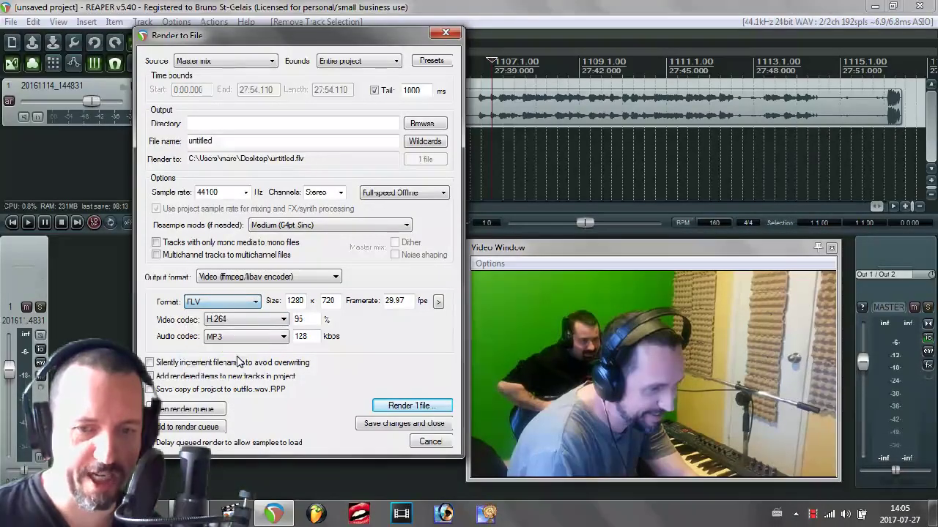
left_click(252, 305)
left_click(239, 351)
left_click(252, 302)
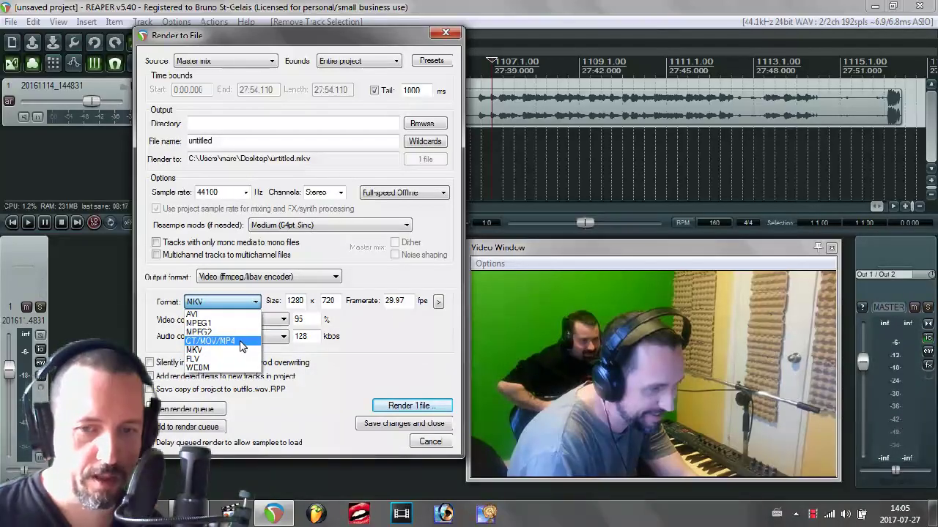
left_click(242, 341)
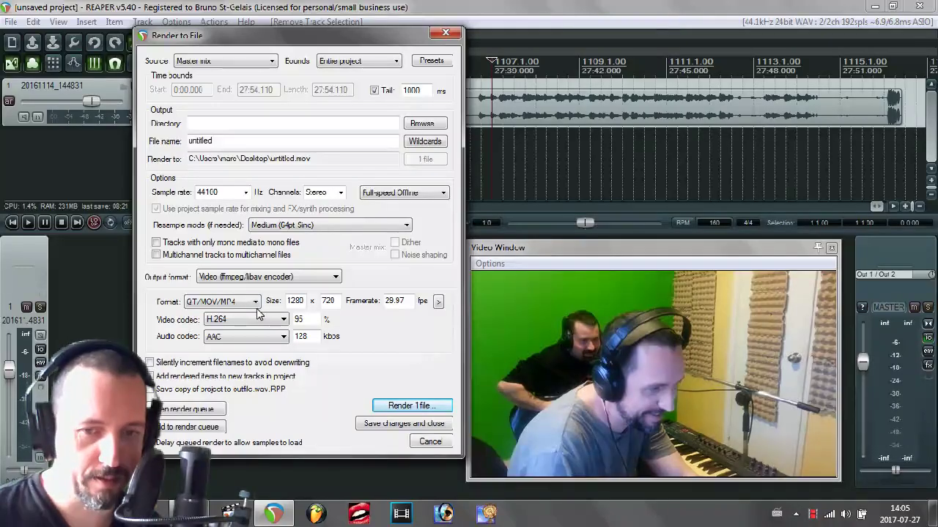
left_click(245, 319)
left_click(246, 334)
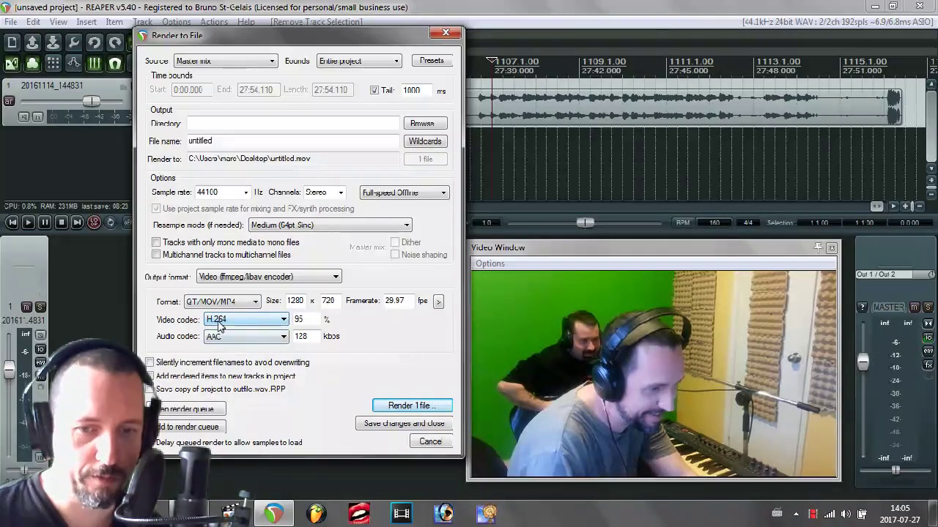
- Set the video quality value to 96 and the frame rate to 30 fps
double_click(308, 320)
type("96")
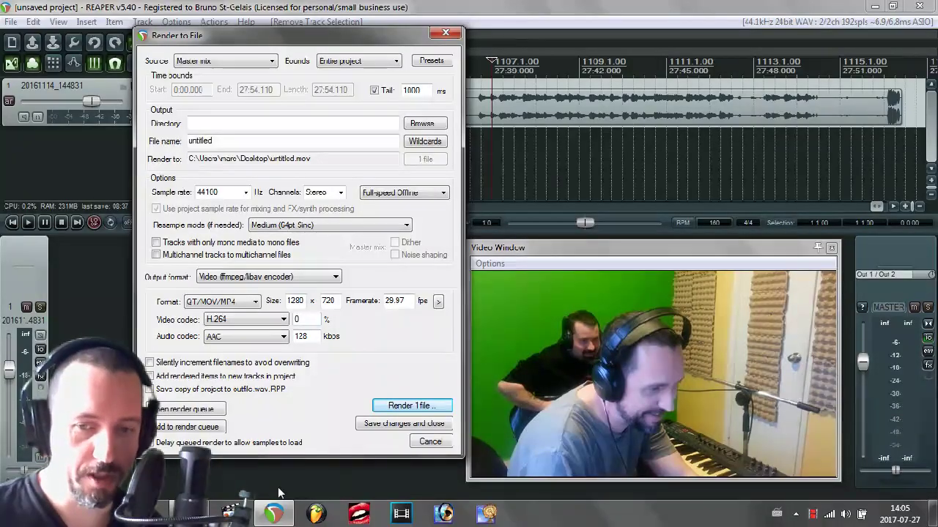
left_click(438, 302)
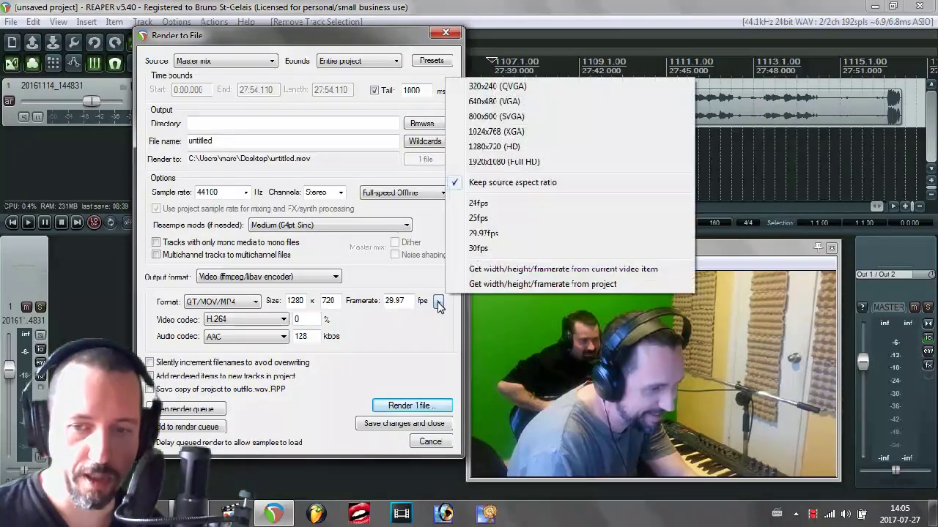
left_click(539, 269)
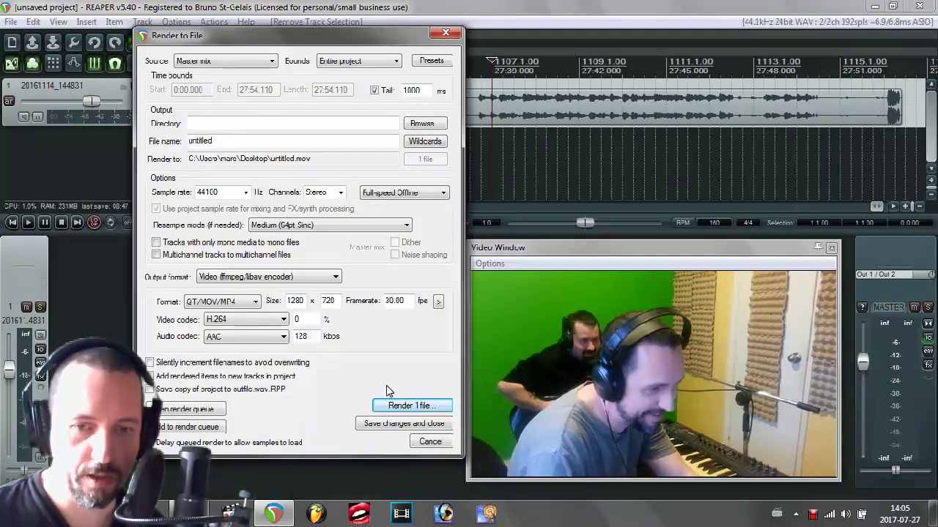
- Start rendering 'test' to the Desktop folder, then cancel the render and close Render to File
left_click(422, 123)
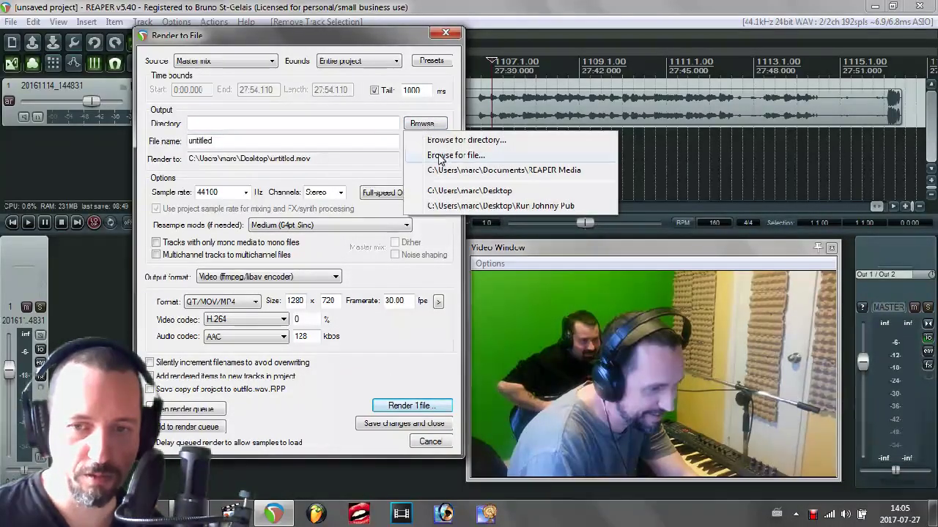
left_click(469, 191)
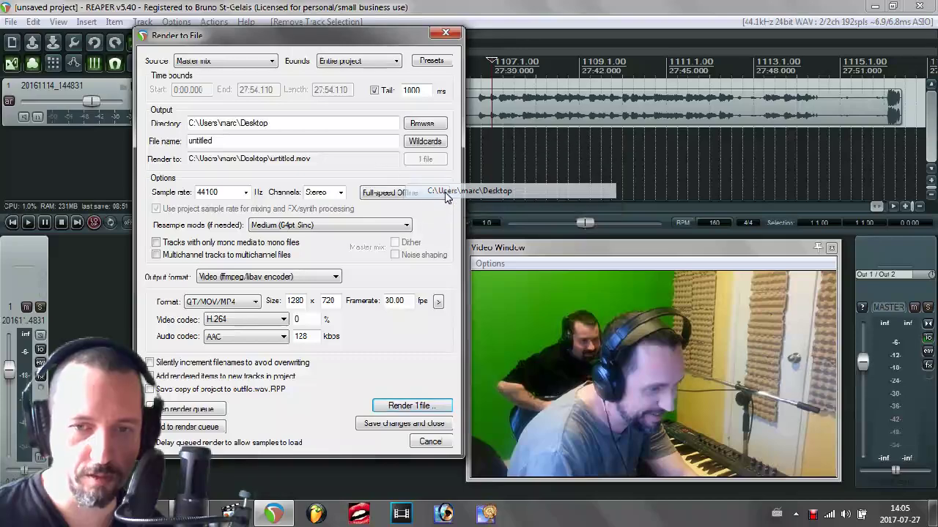
type("test")
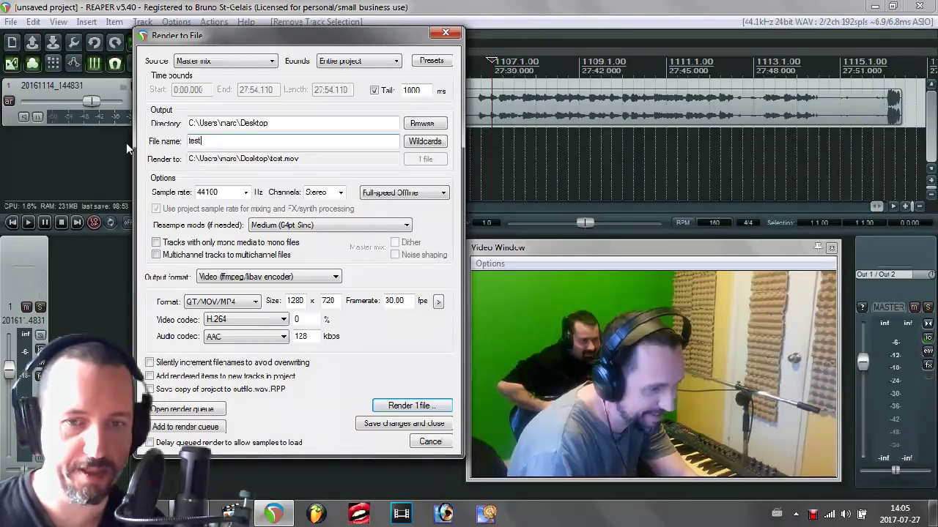
left_click(416, 404)
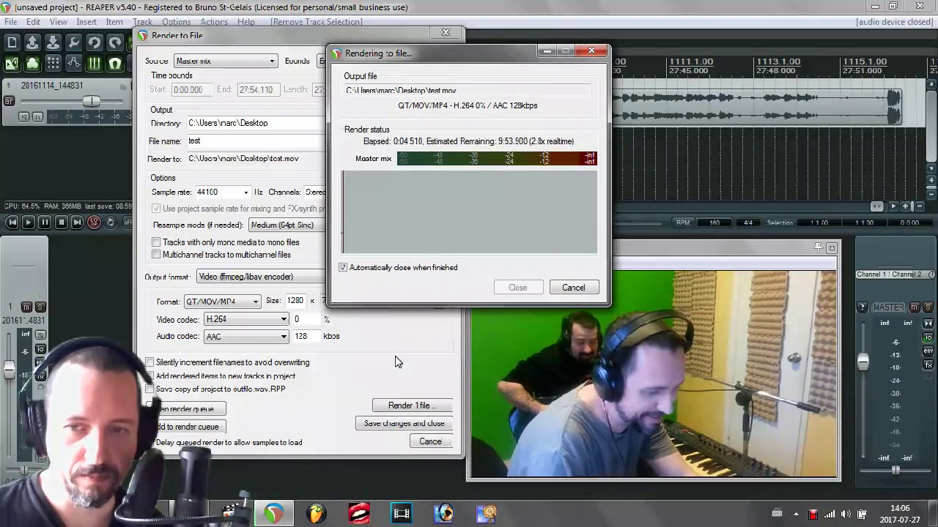
left_click(573, 288)
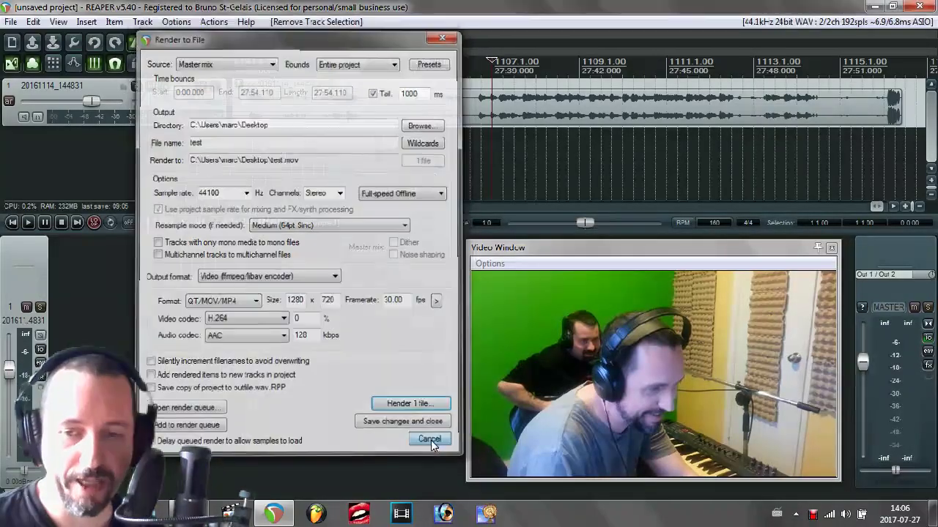
left_click(430, 443)
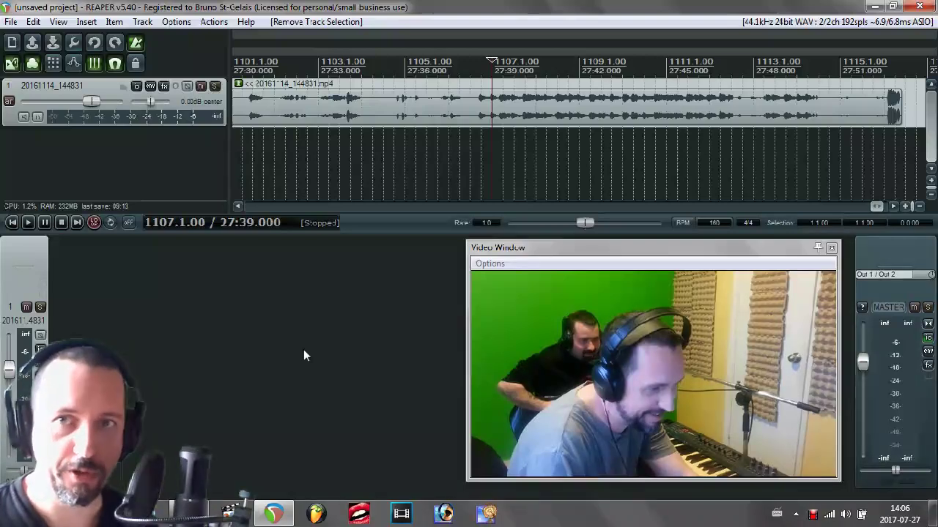
- Split the video clip at 1106.4.00, slide the second part to about bar 1102, and play it back
left_click(503, 65)
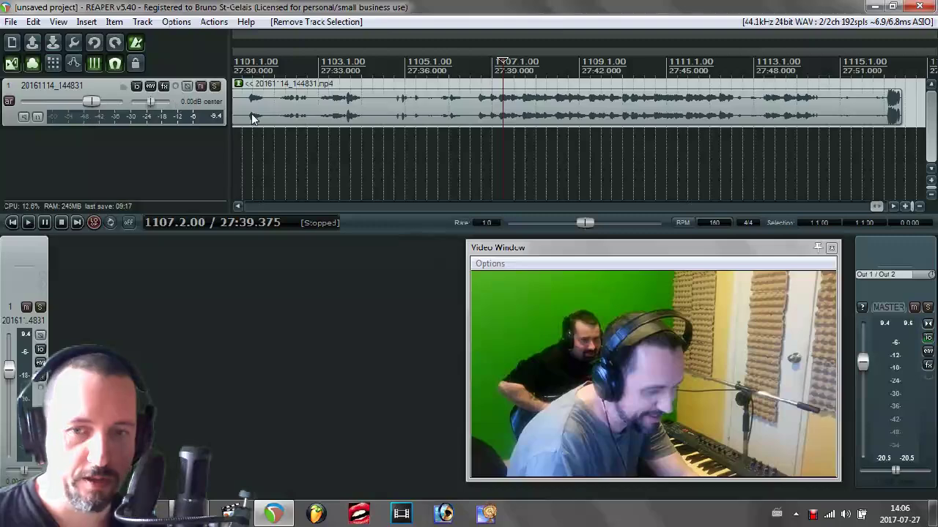
left_click(477, 114)
key("s")
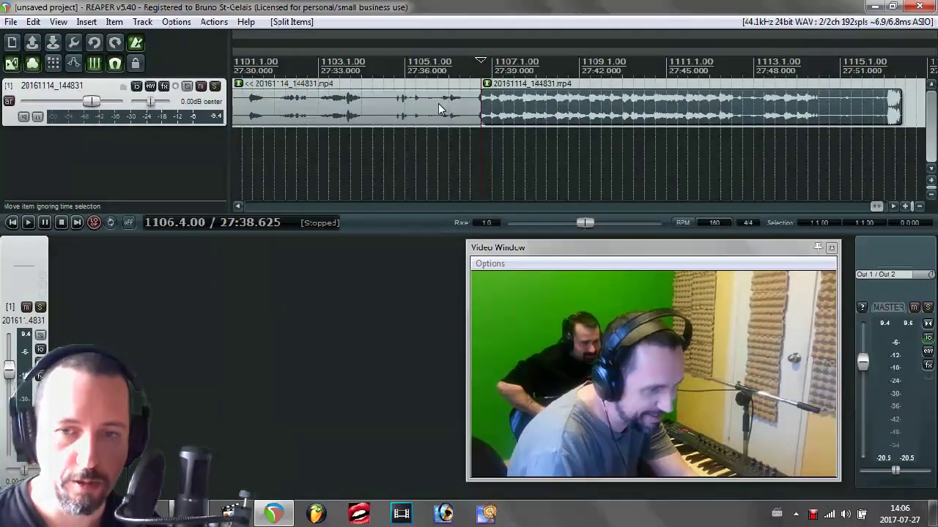
left_click_drag(481, 111, 339, 108)
key("space")
key("space")
left_click(342, 116)
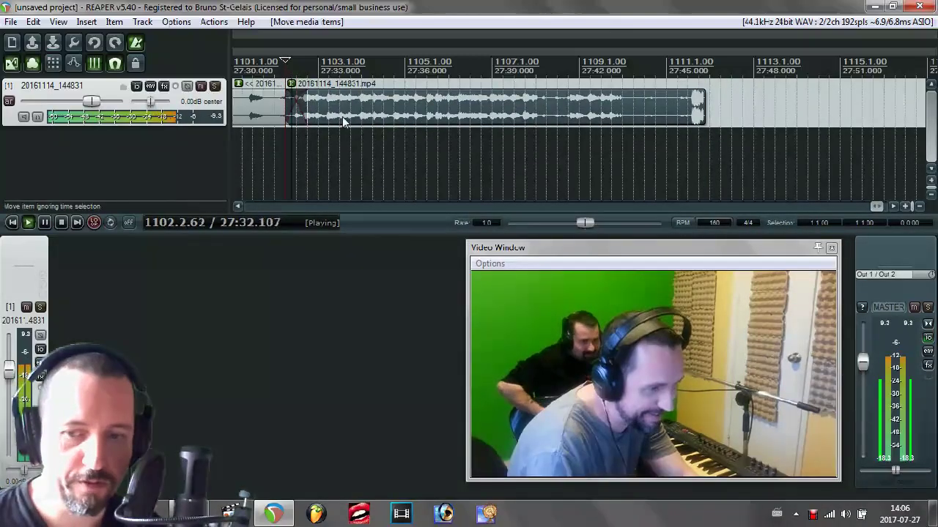
- Add a Video processor effect to track 1's FX chain and open its preset list
left_click(164, 87)
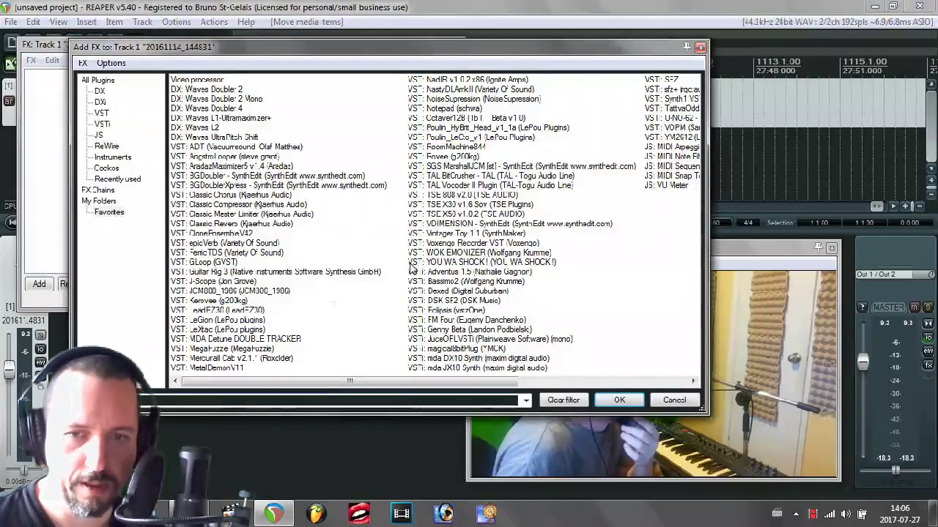
left_click(197, 80)
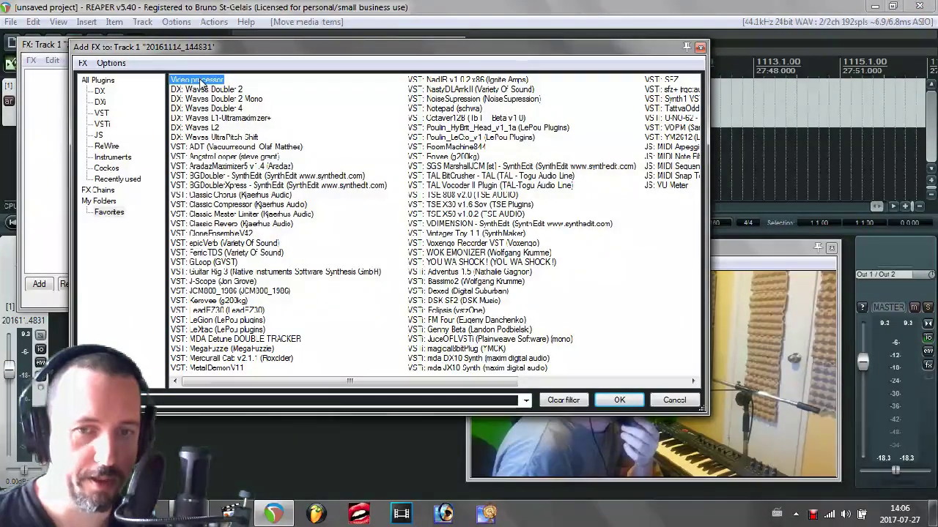
double_click(197, 81)
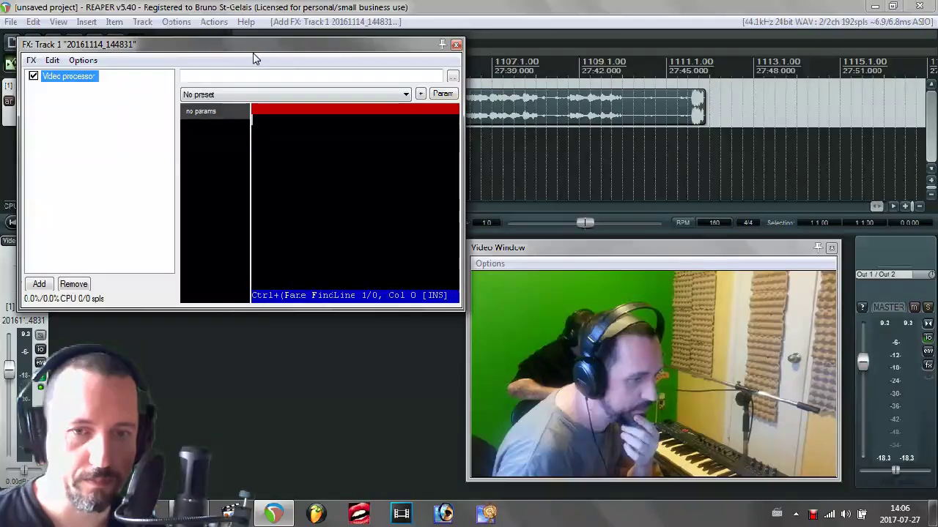
left_click_drag(252, 50, 332, 165)
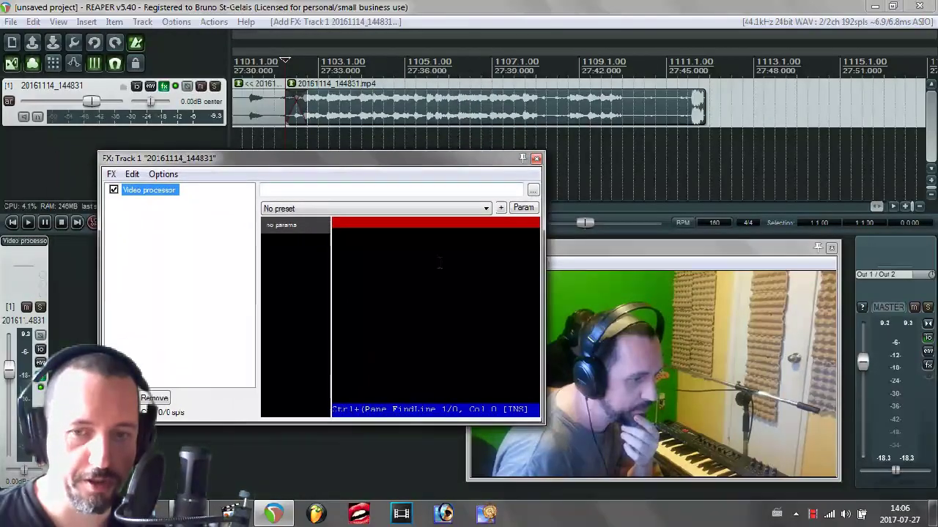
left_click(486, 209)
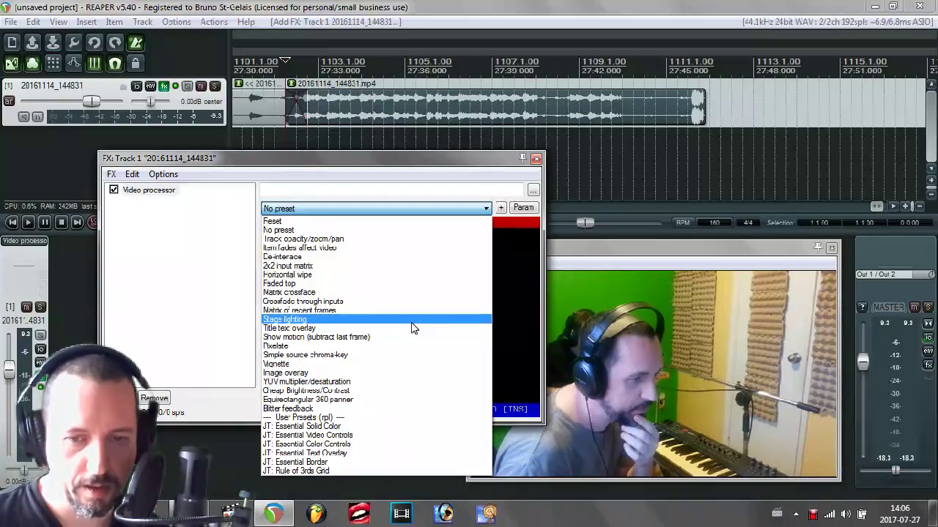
- Load the Simple source chroma-key preset and lower k4 to about 1.6
left_click(408, 356)
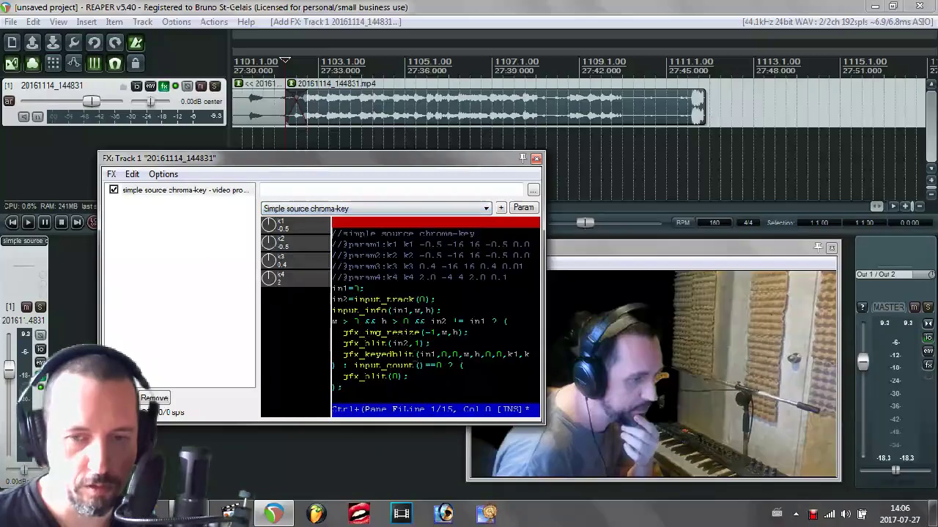
left_click_drag(380, 159, 295, 141)
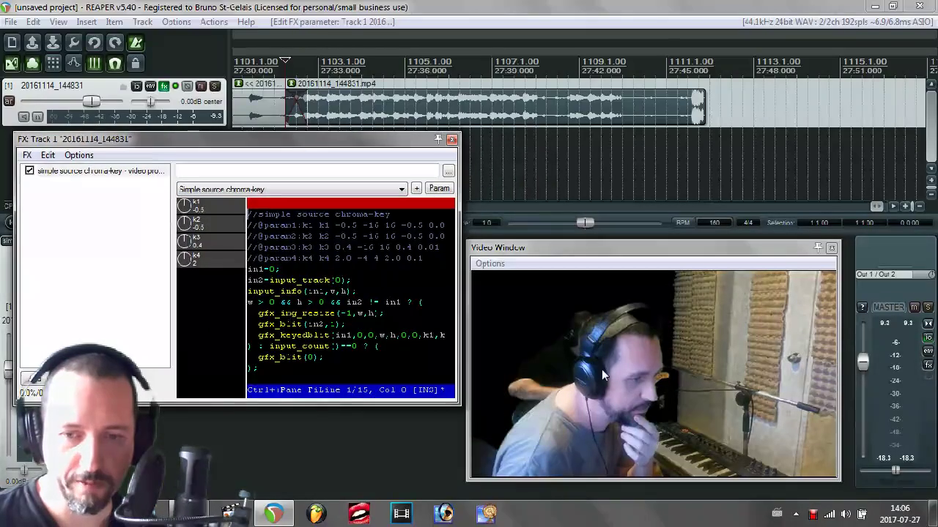
left_click_drag(185, 258, 185, 268)
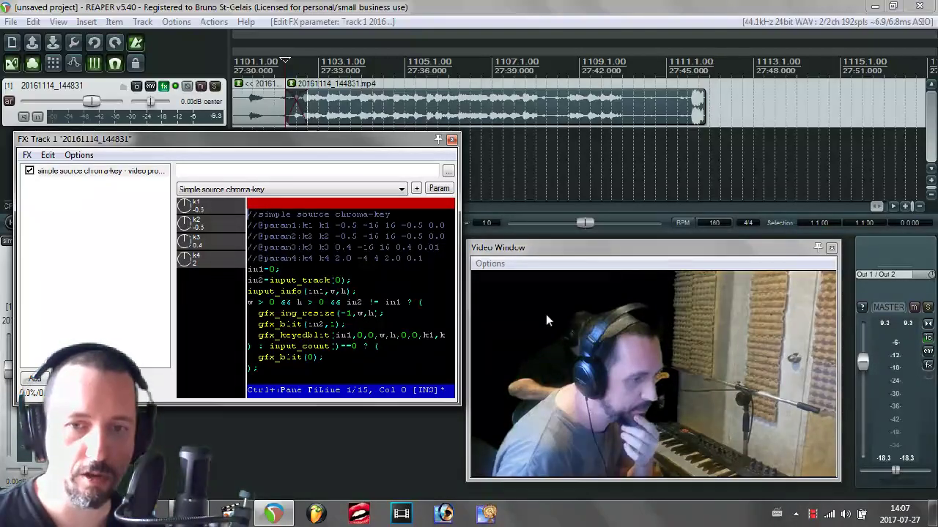
- Test the clip on a new lower track, moving and trimming it, then return it to track 1
left_click_drag(462, 116, 373, 150)
left_click(350, 157)
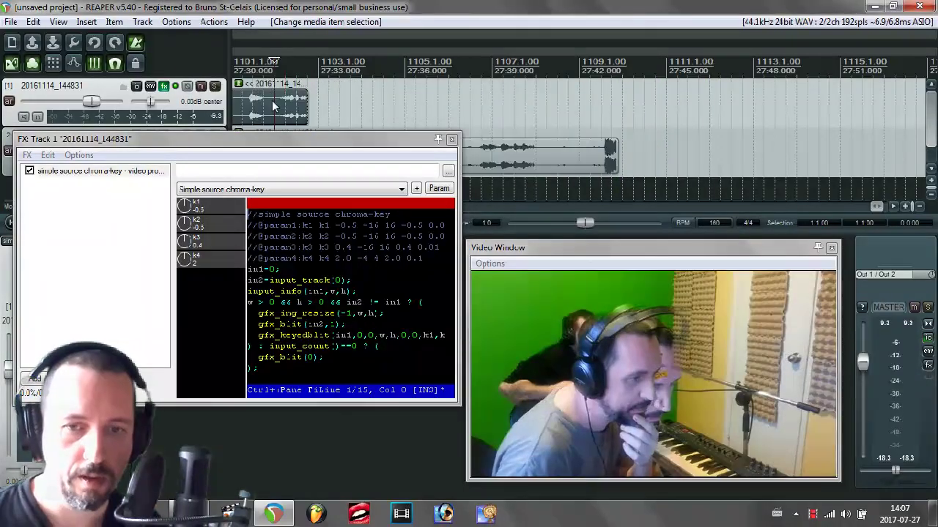
left_click_drag(506, 155, 550, 159)
left_click_drag(324, 139, 586, 213)
left_click_drag(459, 161, 356, 169)
left_click_drag(412, 212, 241, 179)
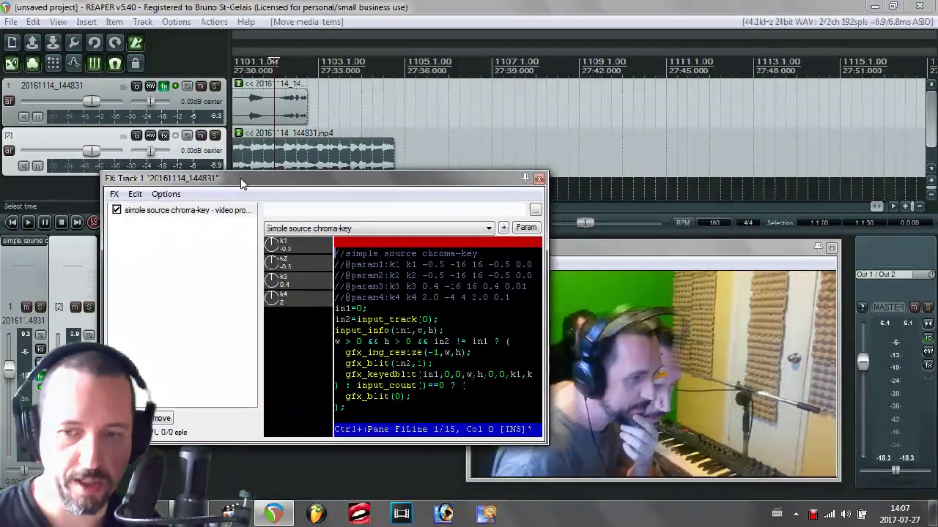
left_click(254, 106)
key("space")
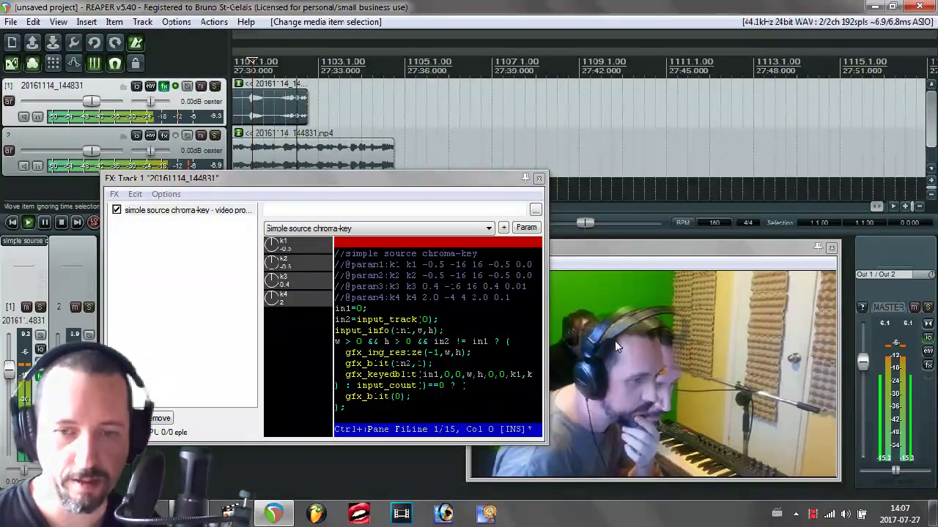
key("space")
left_click_drag(289, 147, 344, 113)
- Load the Track opacity/zoom/pan preset, then the Crossfade through inputs preset
left_click(489, 229)
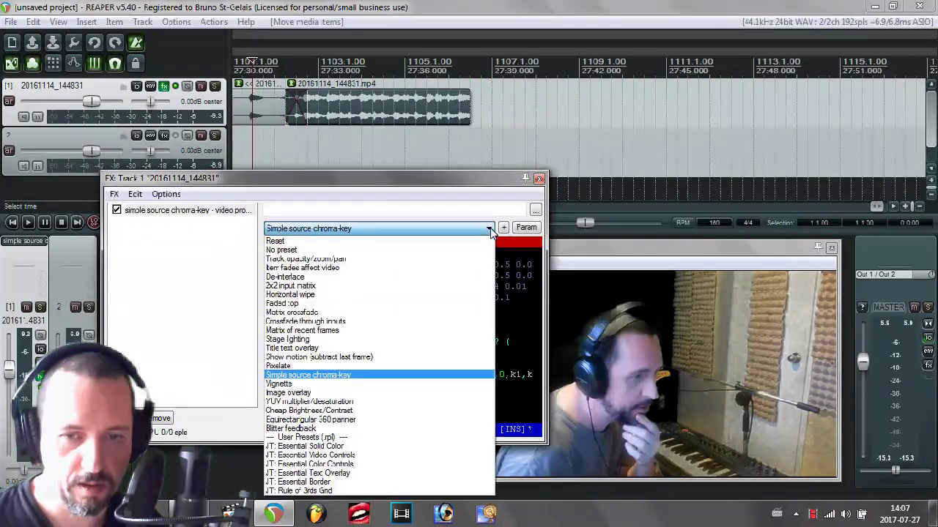
left_click(453, 259)
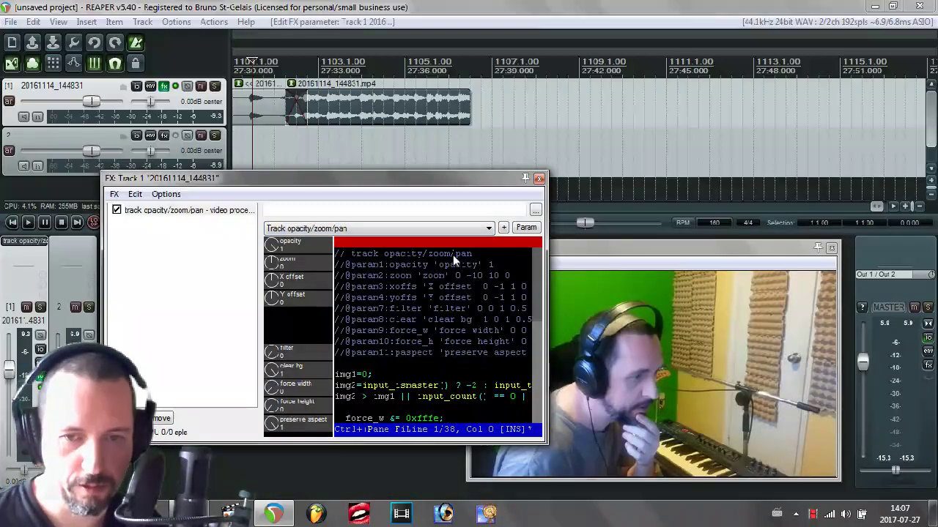
left_click(484, 232)
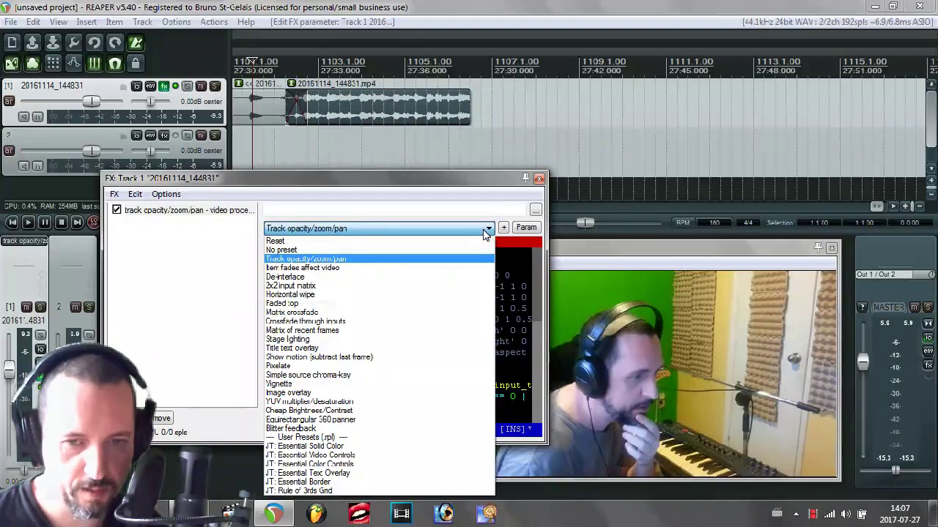
left_click(452, 322)
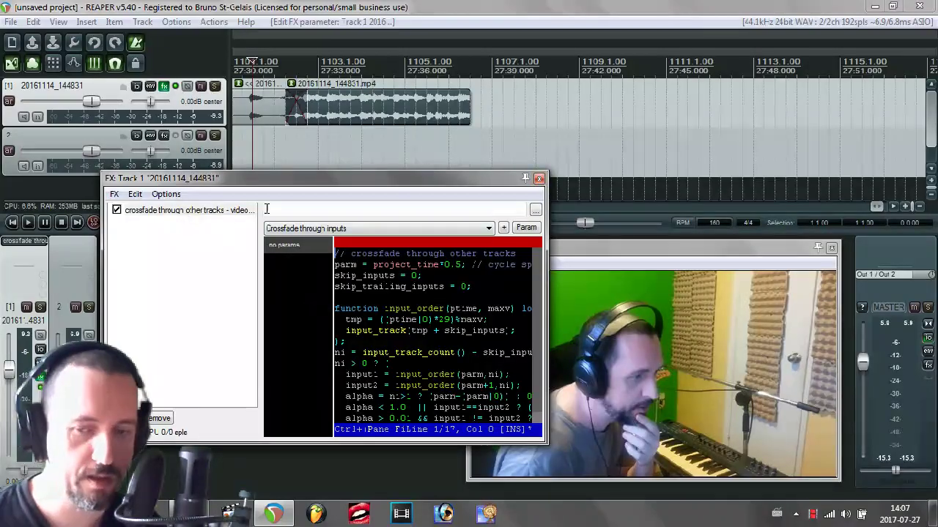
- Duplicate the crossfade effect, then remove the extra copies so only one remains
left_click(196, 211)
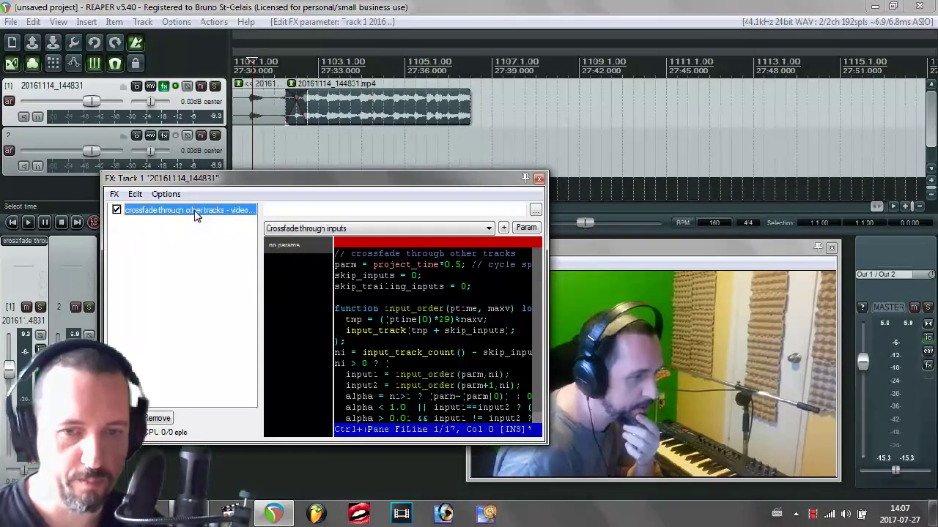
key("ctrl+v")
key("ctrl+v")
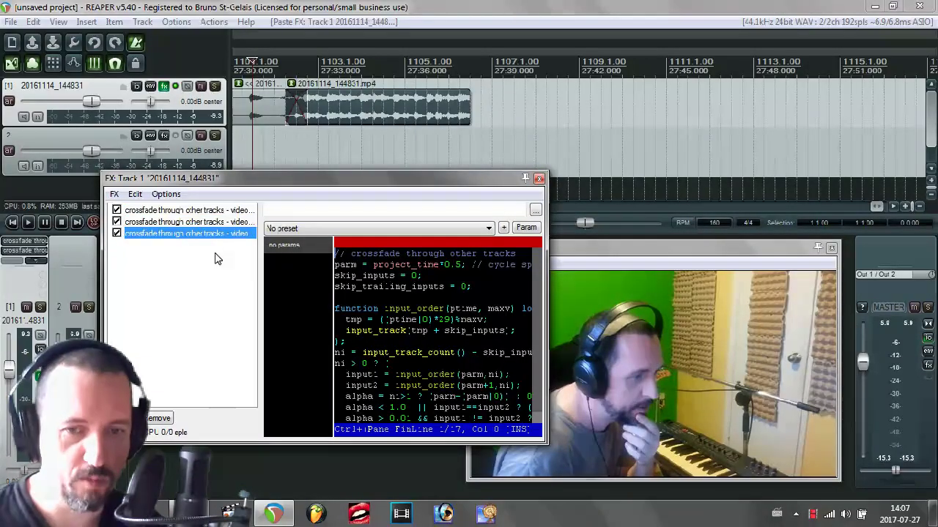
left_click(159, 419)
left_click(159, 419)
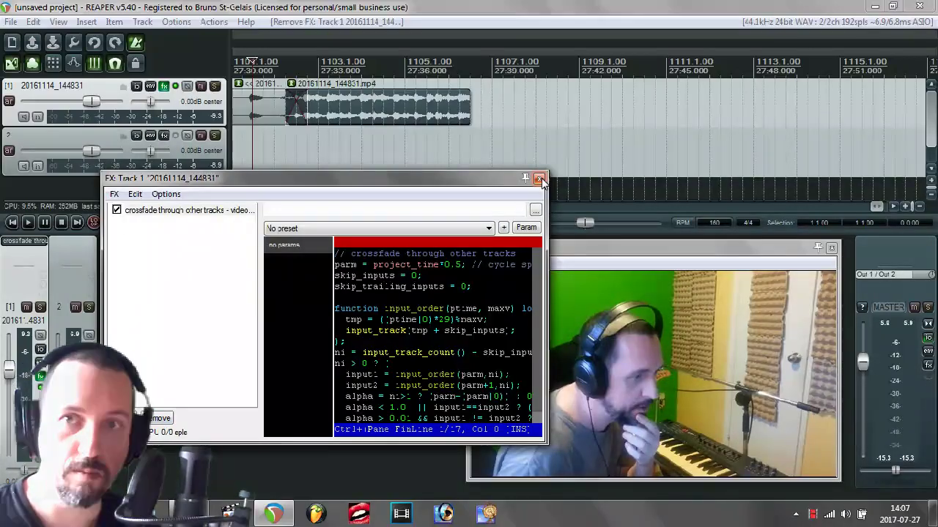
left_click(288, 139)
- Play the crossfade, slide the clip, and extend the first clip to overlap the second
key("space")
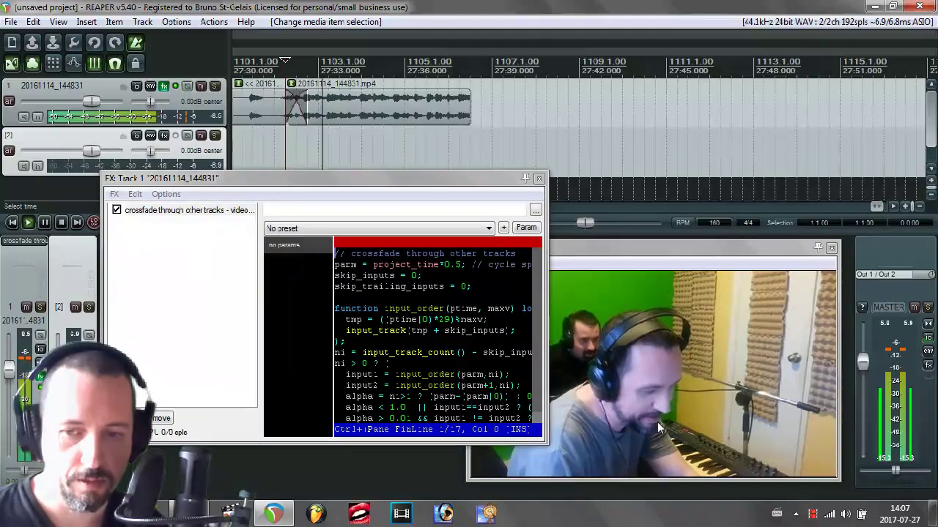
key("space")
left_click_drag(359, 106, 489, 106)
left_click(255, 142)
key("space")
key("space")
left_click_drag(412, 112, 503, 111)
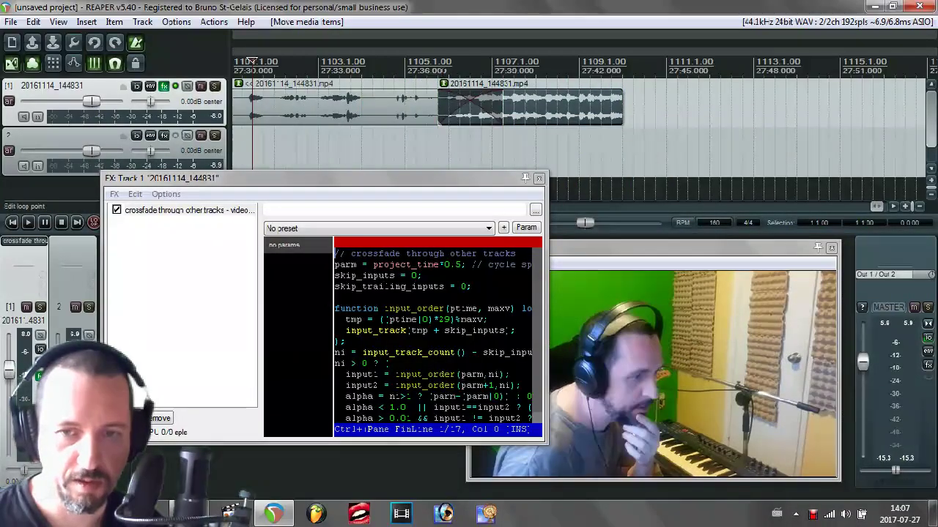
key("space")
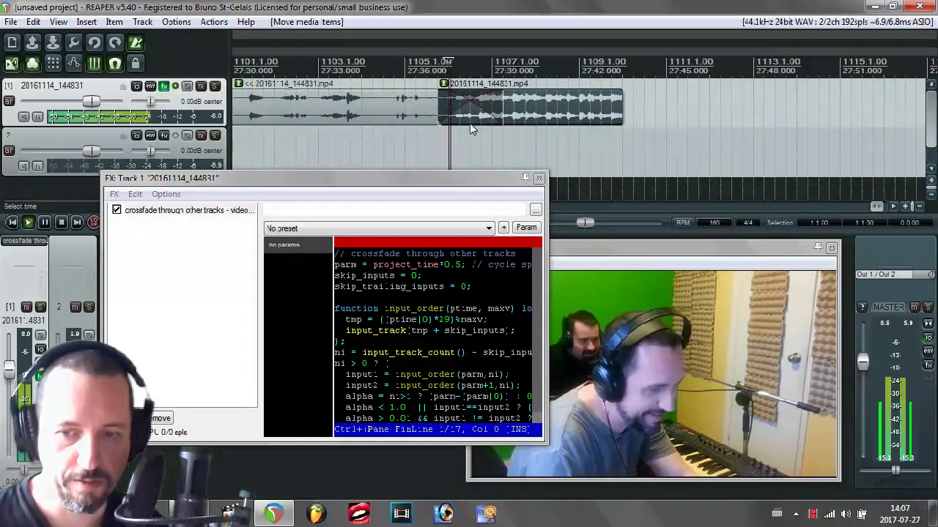
- Move the second clip about one bar later and add a fade-out to the first clip's end
left_click(439, 86)
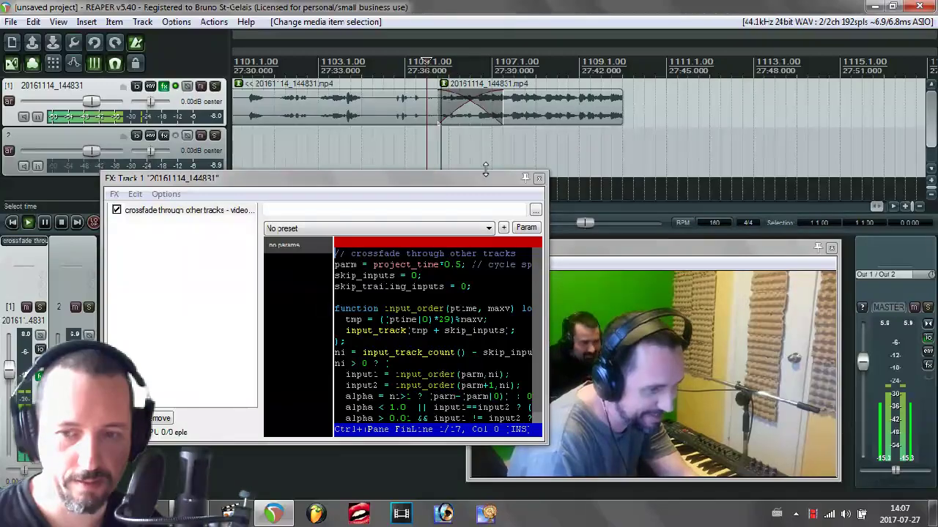
key("space")
left_click_drag(550, 117, 614, 117)
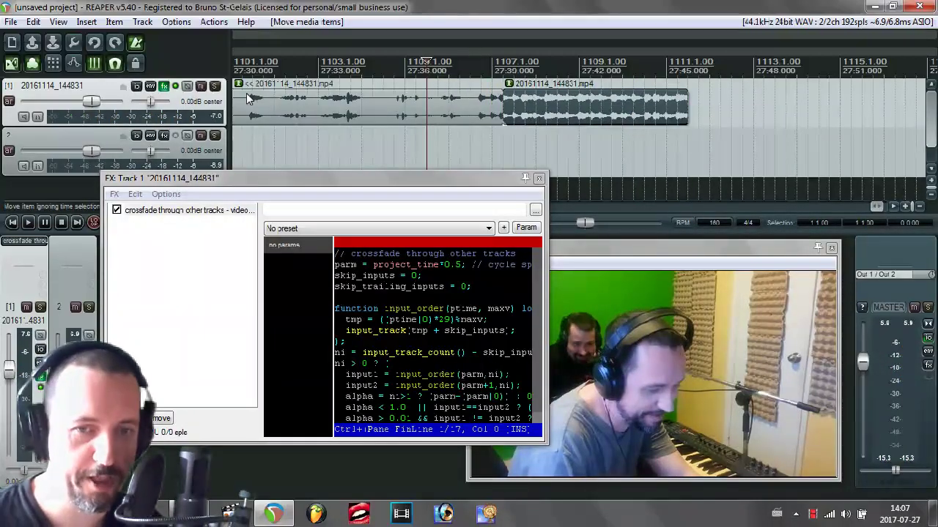
left_click_drag(502, 90, 444, 90)
left_click(443, 92)
key("space")
key("space")
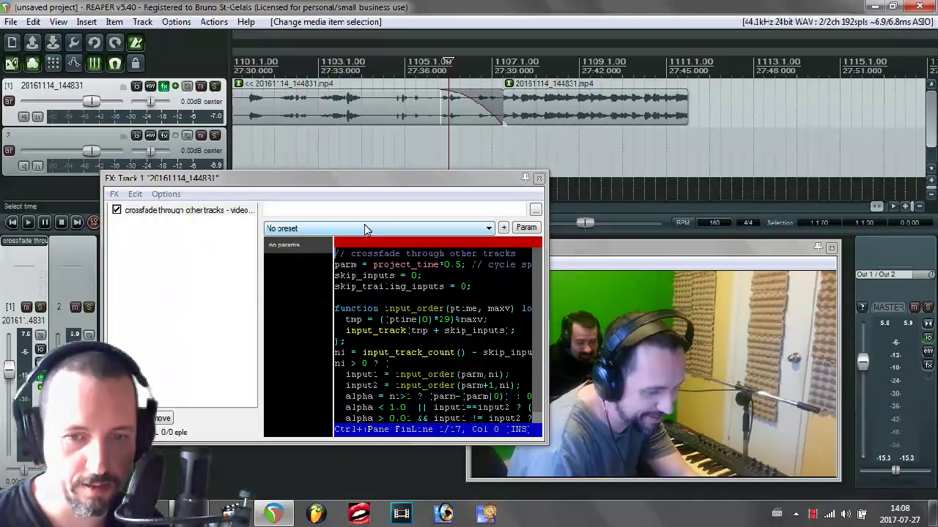
- Load the Item fades affect video preset and move the second item past the fade, to 27:39.750
left_click(489, 232)
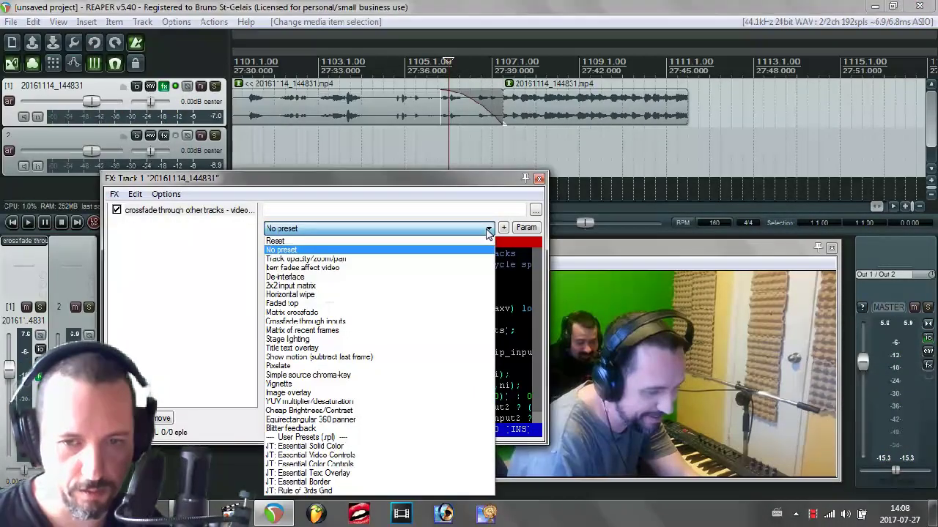
left_click(446, 269)
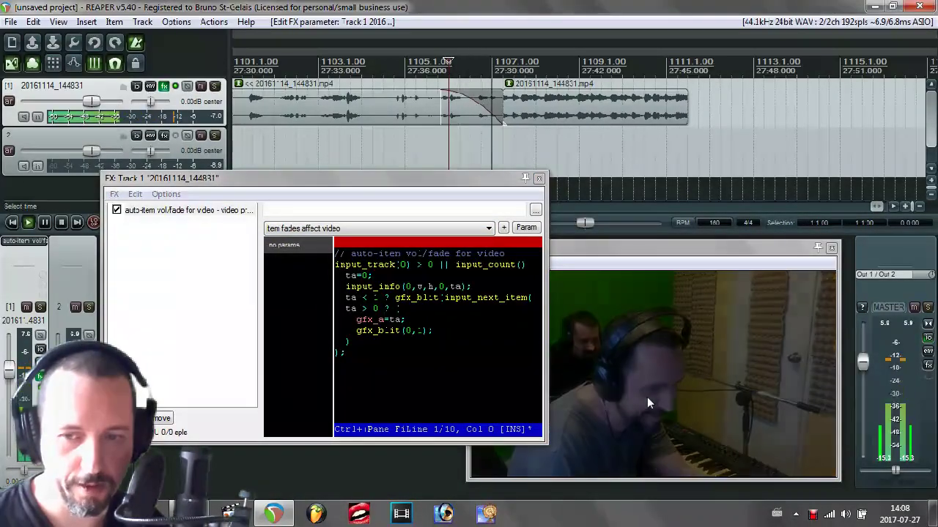
left_click_drag(576, 114, 519, 118)
key("space")
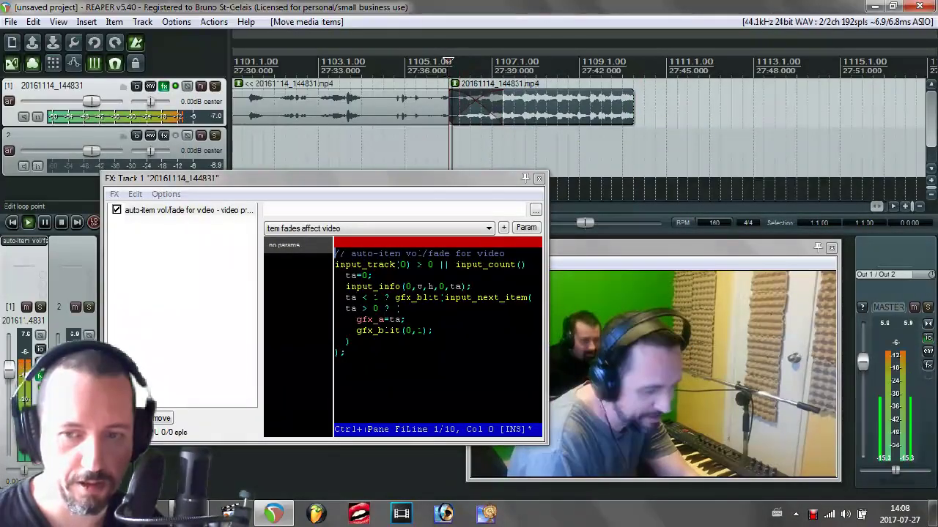
key("space")
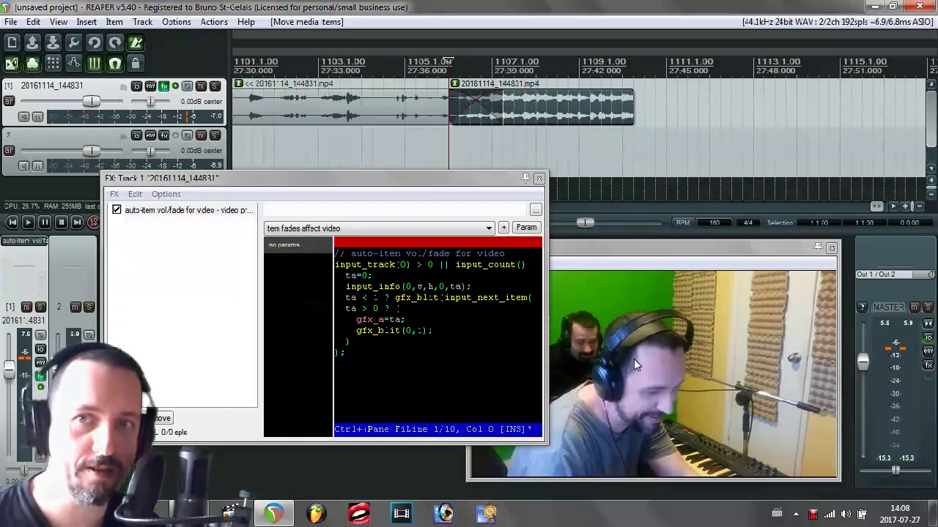
left_click_drag(579, 122, 642, 123)
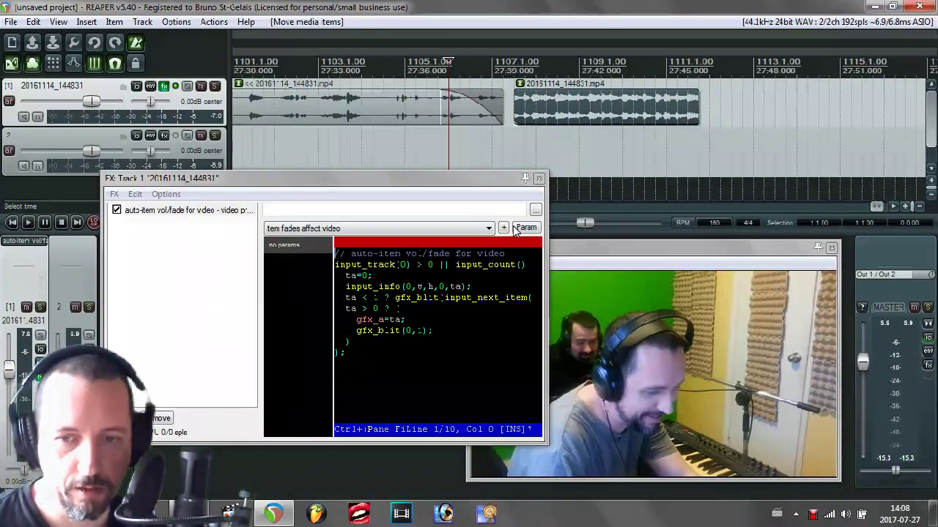
- Apply the Pixelate preset and position the pixelated block over the face with x pos/y pos
left_click(488, 228)
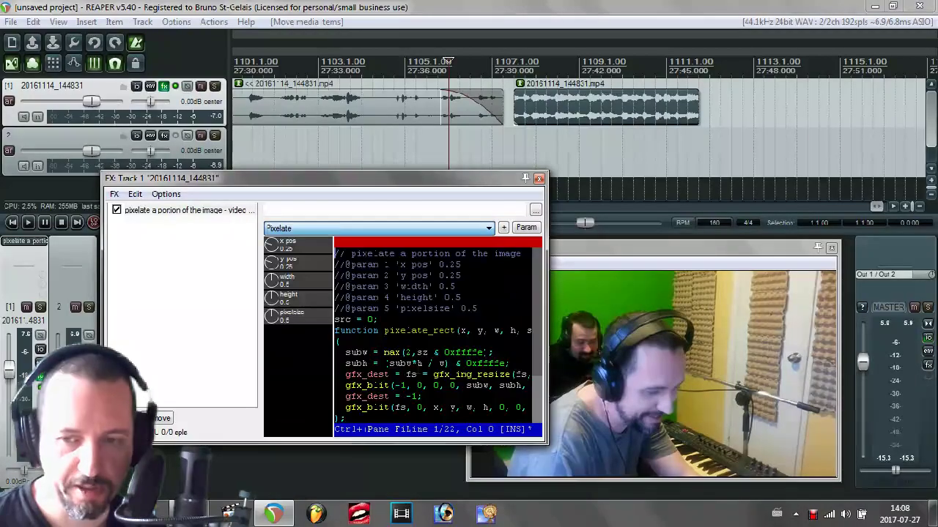
left_click_drag(379, 183, 321, 187)
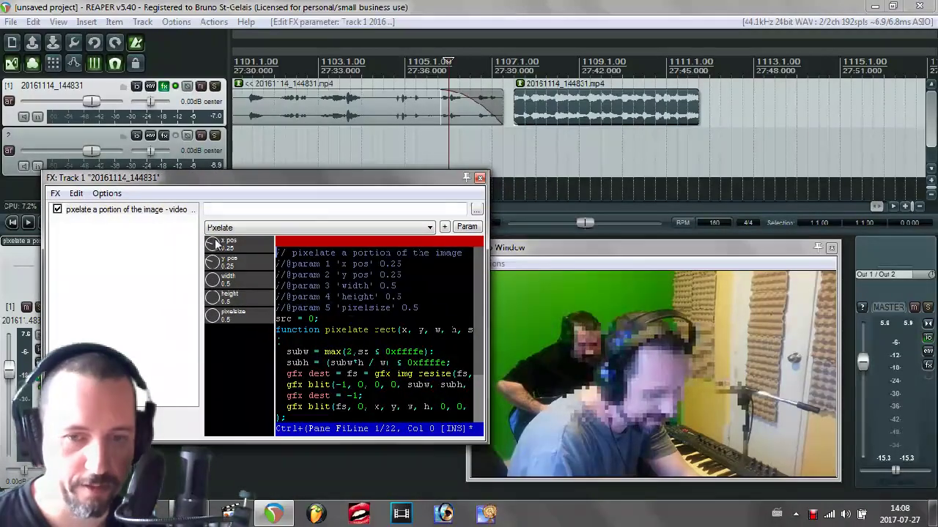
left_click_drag(213, 261, 211, 193)
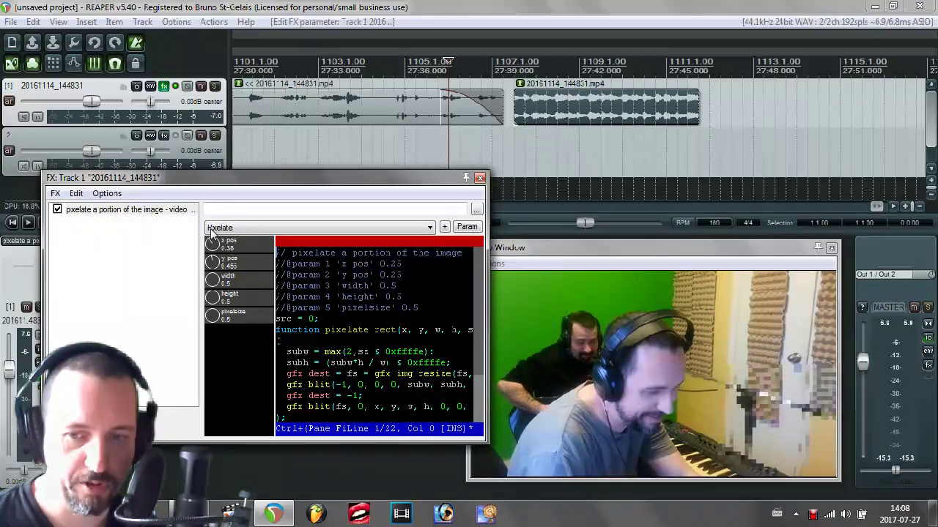
left_click_drag(211, 233, 220, 280)
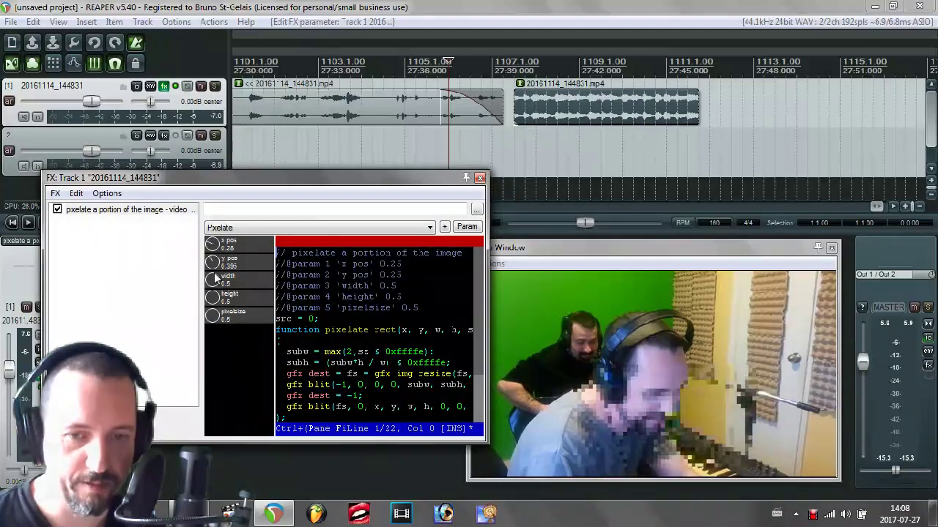
- Switch the video processor back to the Item fades affect video preset
left_click(430, 228)
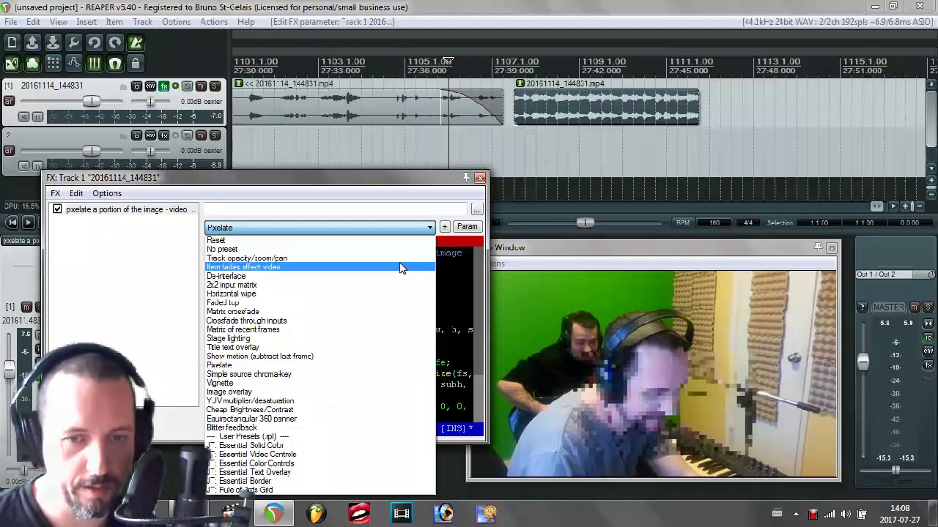
left_click(414, 267)
left_click(432, 228)
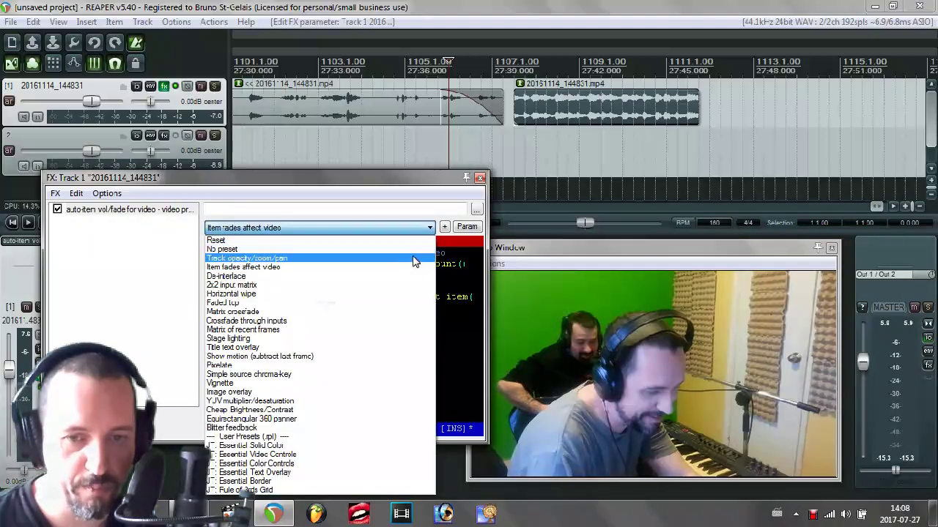
- Load the Track opacity/zoom/pan preset and try opacity and zoom changes, resetting opacity to full
left_click(415, 259)
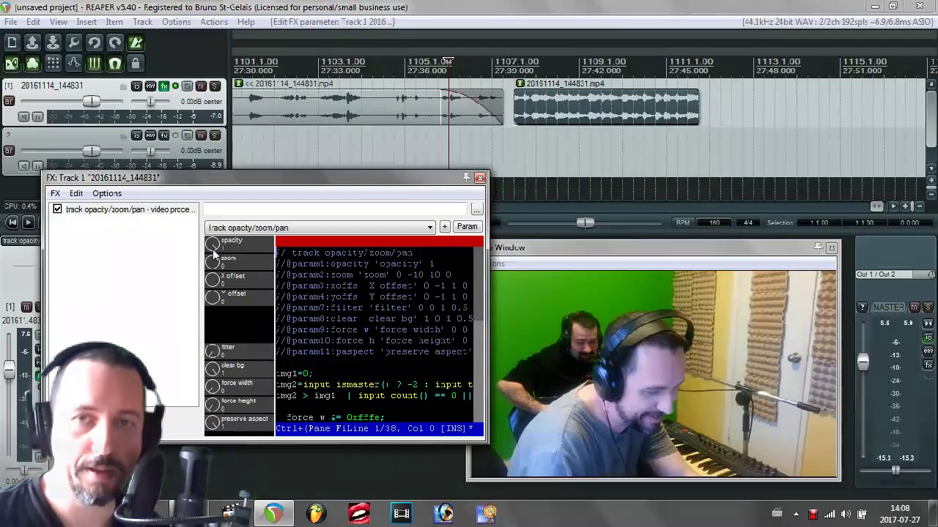
left_click_drag(214, 250, 211, 315)
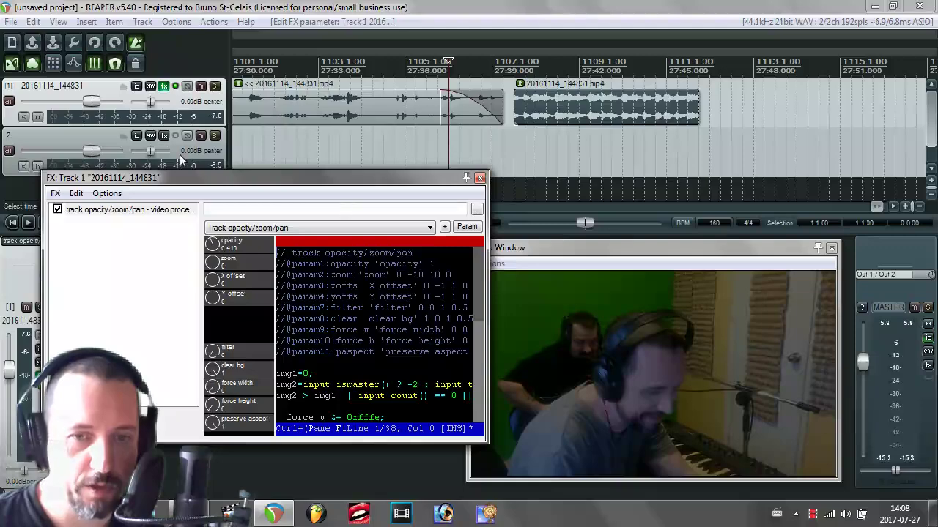
double_click(213, 248)
left_click_drag(212, 269, 212, 242)
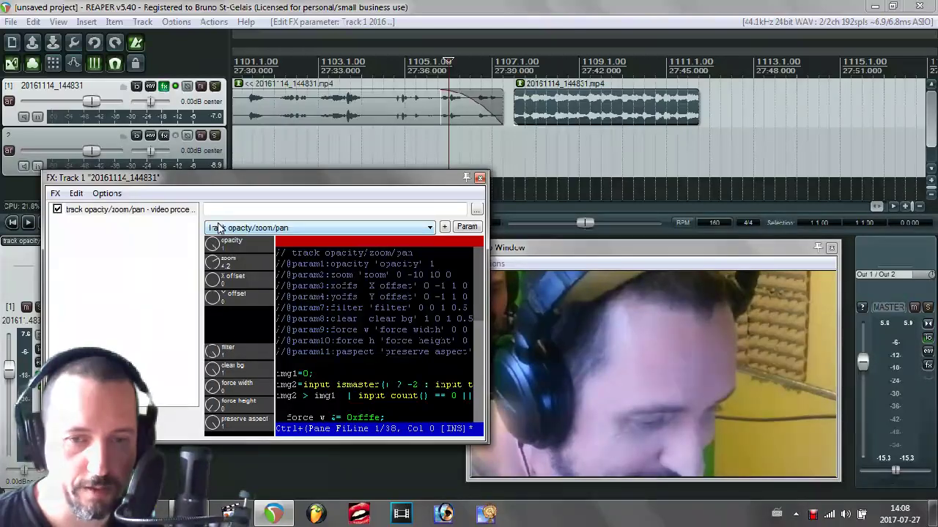
left_click_drag(213, 246, 213, 222)
left_click_drag(213, 285, 211, 313)
- Shrink the video to an inset with zoom -3.5, X offset 0.24 and Y offset -0.2
left_click_drag(215, 269, 231, 313)
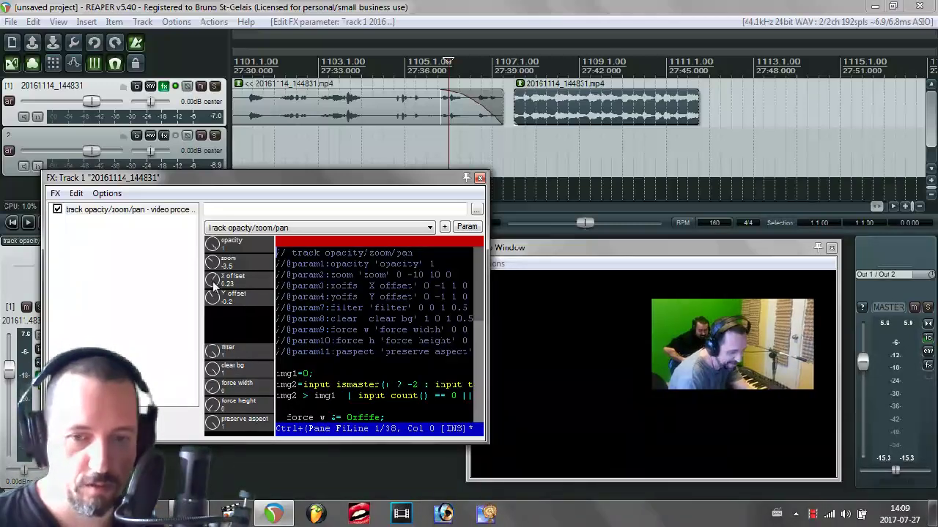
mouse_move(213, 293)
left_mouse_down()
mouse_move(216, 314)
mouse_move(213, 294)
mouse_move(216, 303)
mouse_move(227, 292)
left_mouse_up()
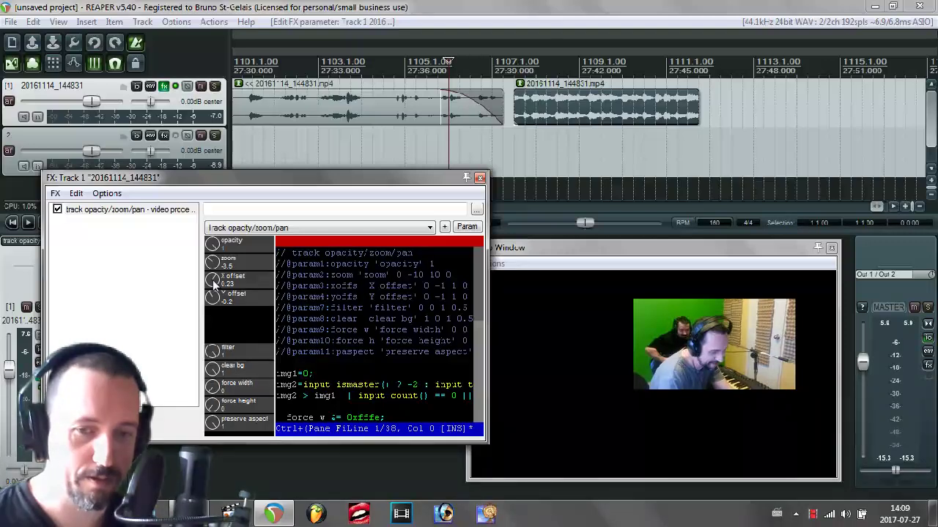
left_click_drag(215, 284, 214, 283)
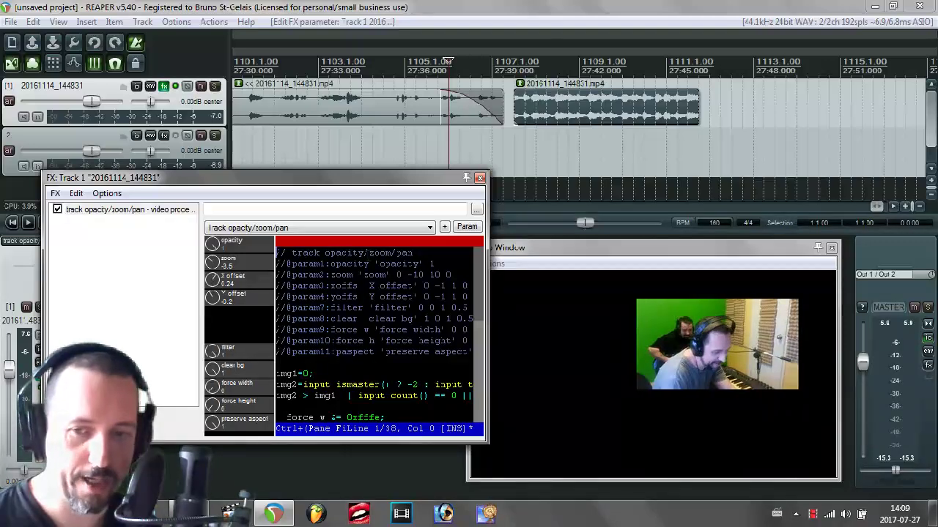
left_click(454, 229)
- MIDI-learn the X offset to a hardware controller and confirm the assignment
left_click(489, 318)
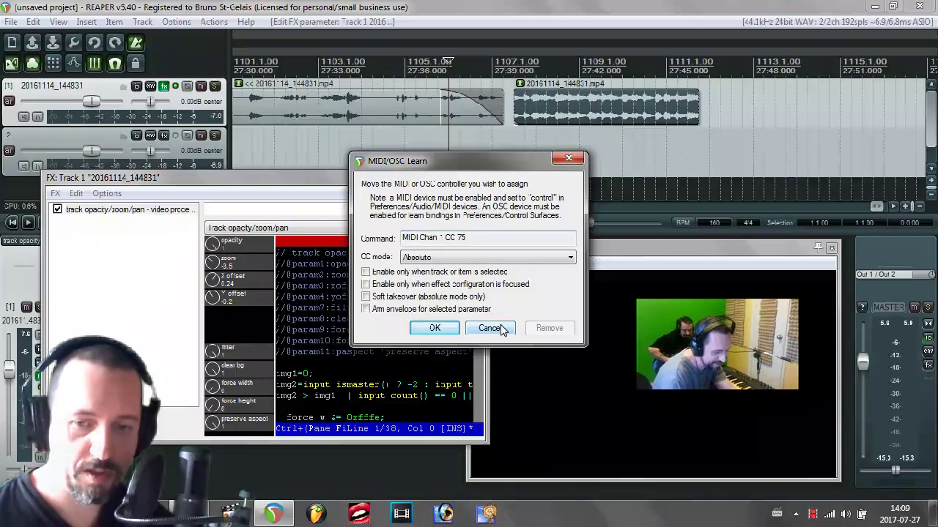
left_click(435, 328)
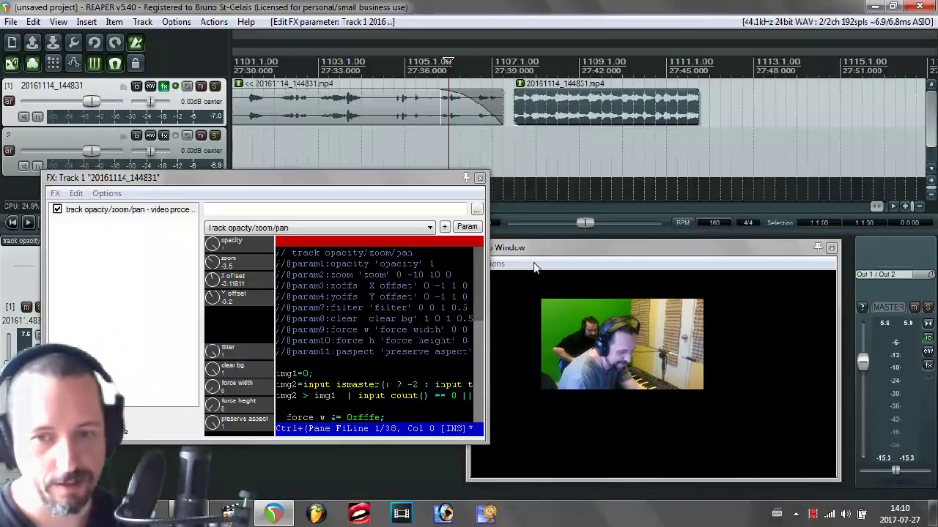
- Remove the X offset's MIDI controller link and set the clear bg knob to 0
left_click(469, 226)
left_click(513, 318)
left_click(549, 328)
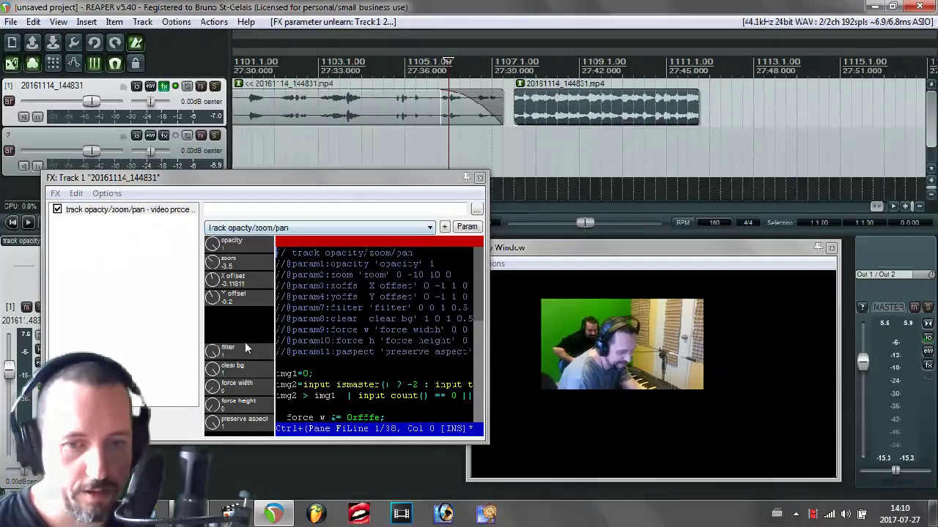
left_click(211, 372)
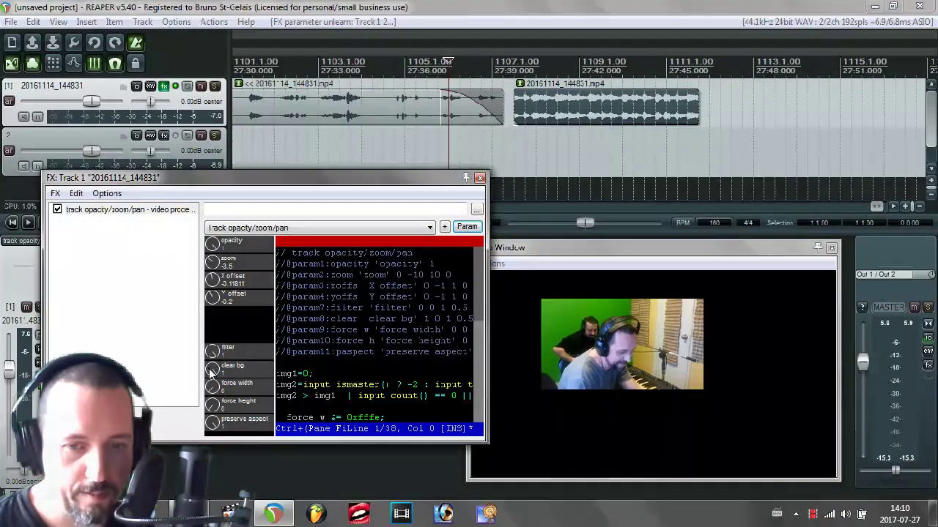
left_click(210, 372)
left_click(211, 373)
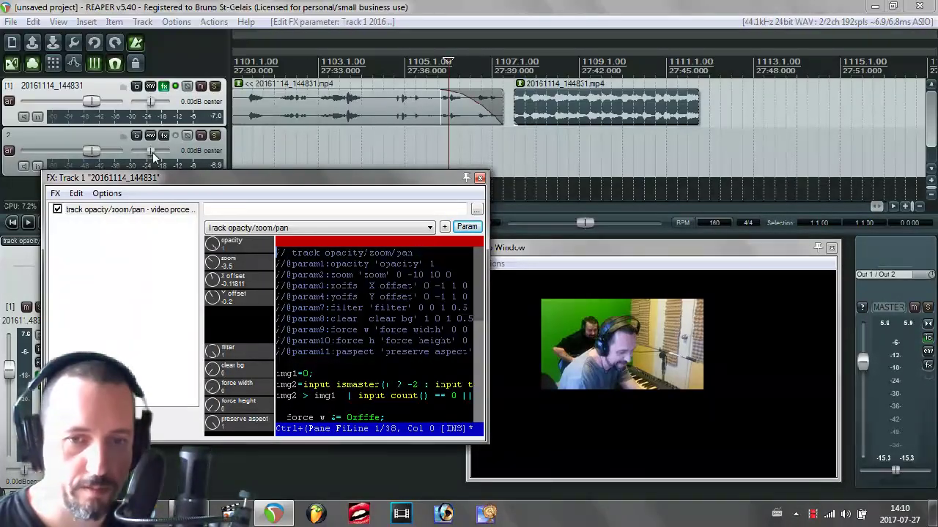
- Move the second video item down onto track 2 and open the video processor preset list
left_click_drag(597, 104, 369, 153)
left_click(383, 146)
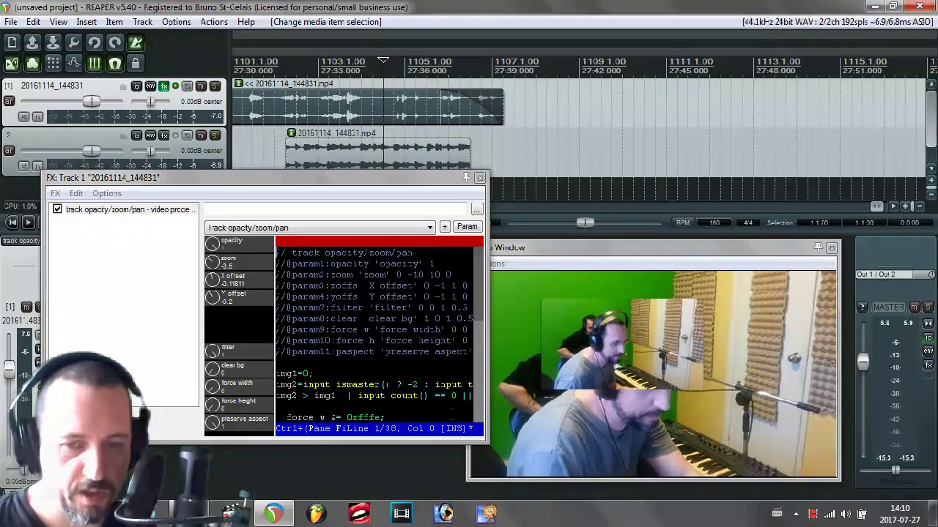
left_click(248, 393)
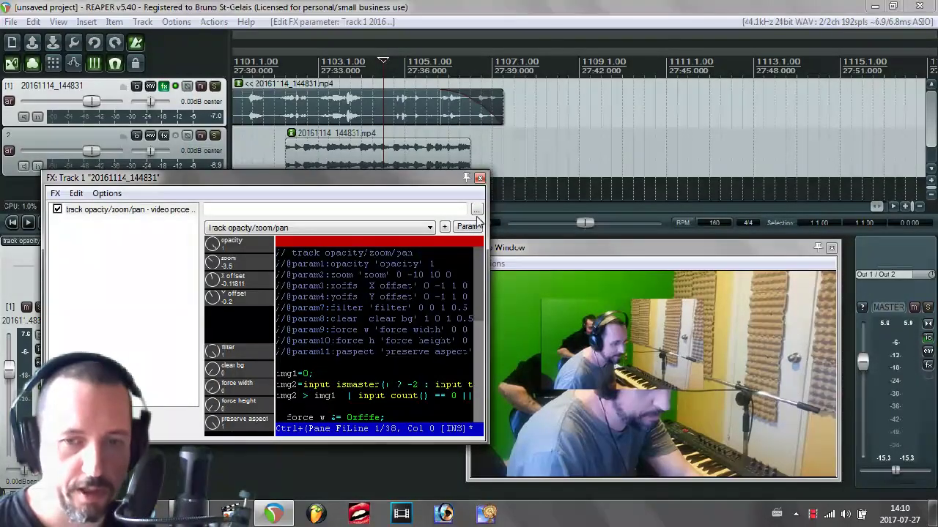
left_click(431, 228)
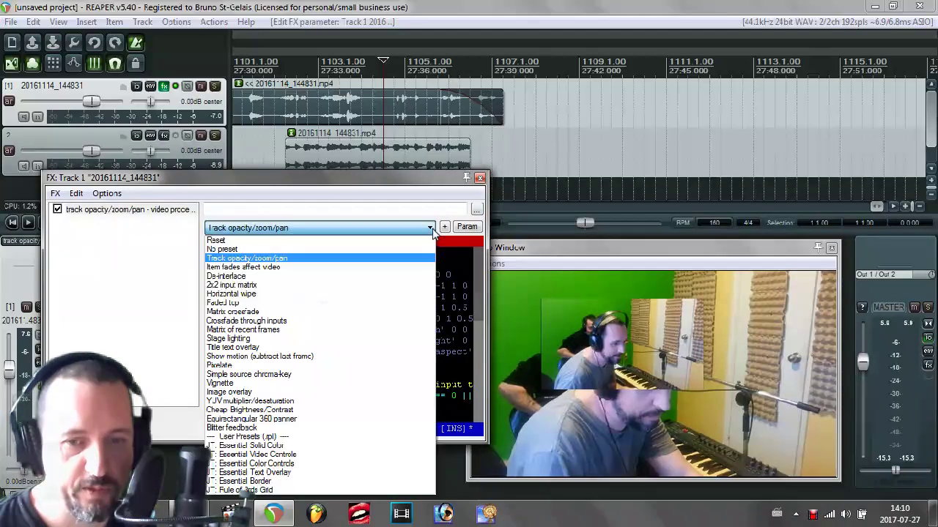
- Preview the 2x2 input matrix preset by playing the first video item
left_click(415, 285)
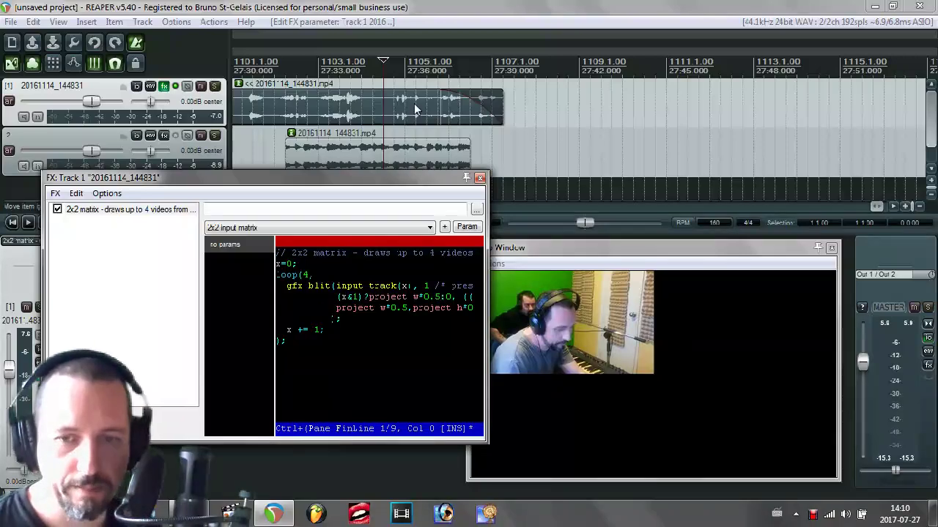
left_click(348, 104)
key("space")
key("space")
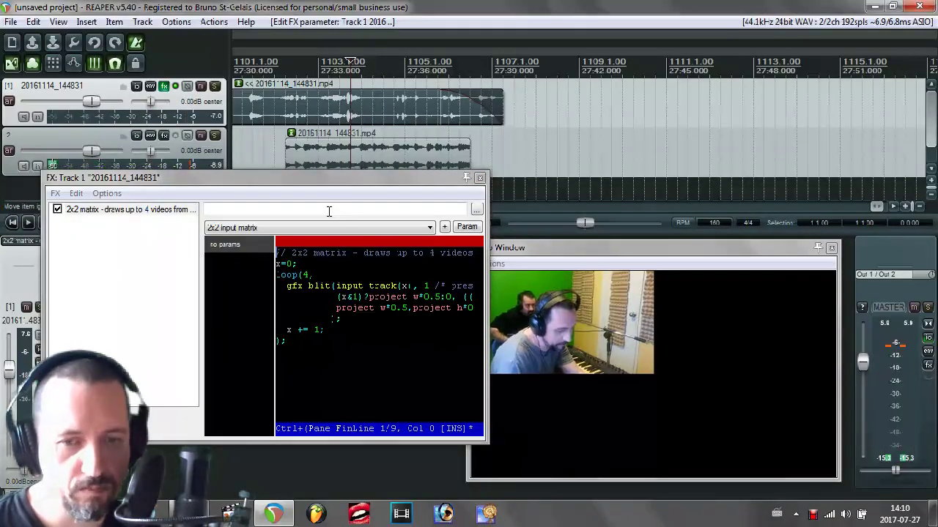
left_click(429, 227)
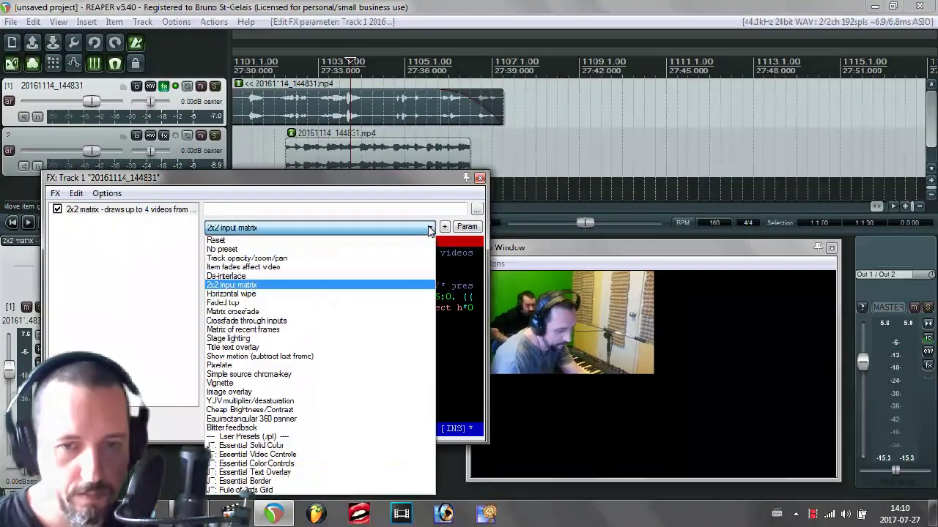
left_click(396, 284)
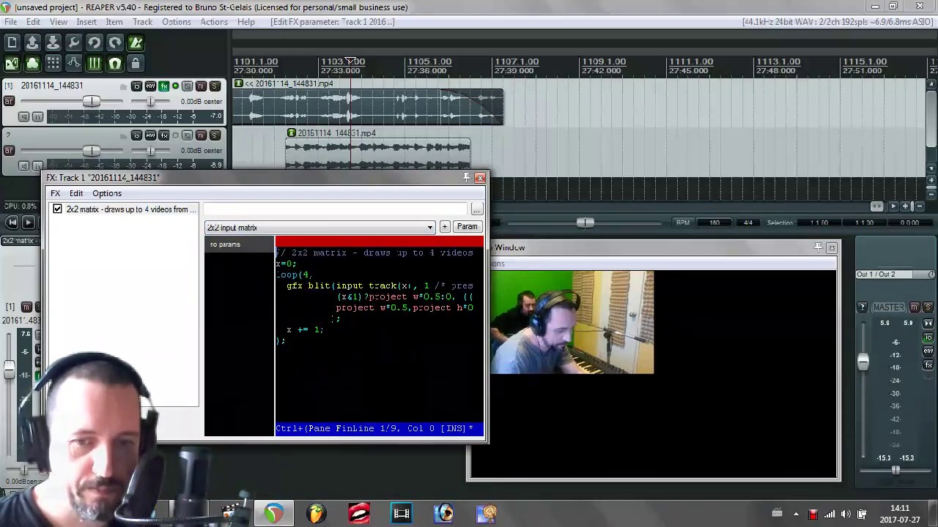
- Reset the video processor to No preset, then load Track opacity/zoom/pan
left_click(430, 228)
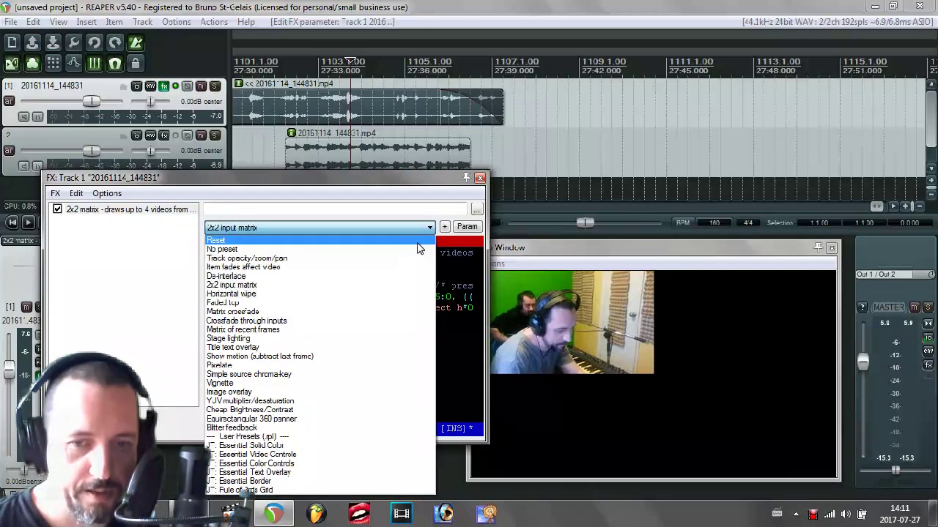
left_click(417, 242)
left_click(414, 231)
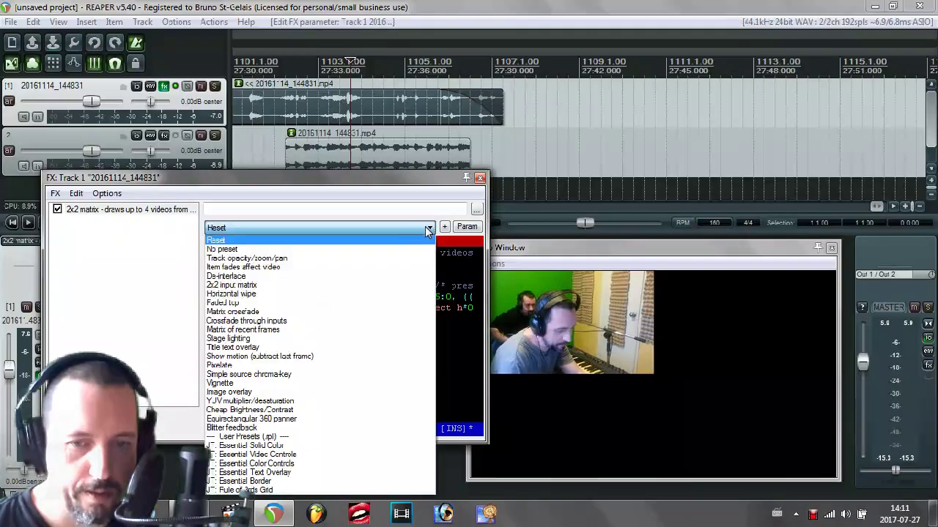
left_click(416, 249)
left_click(415, 229)
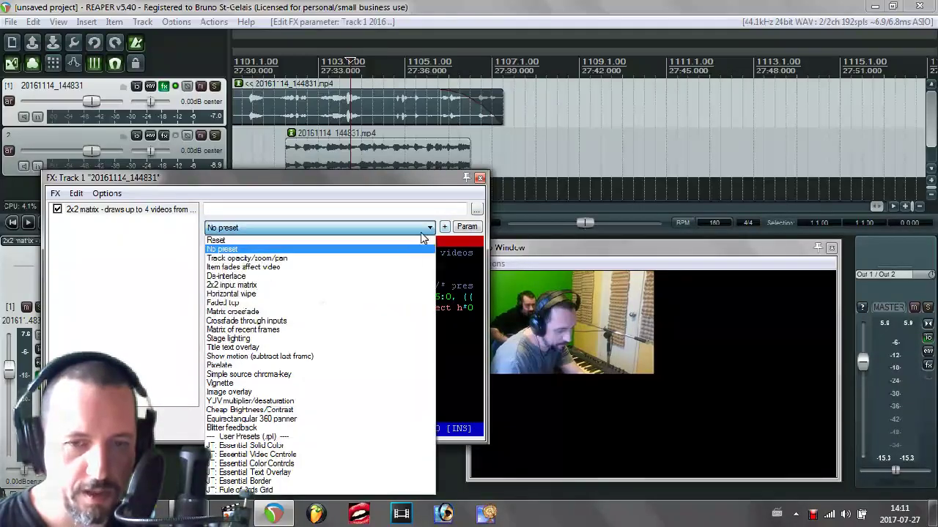
left_click(415, 257)
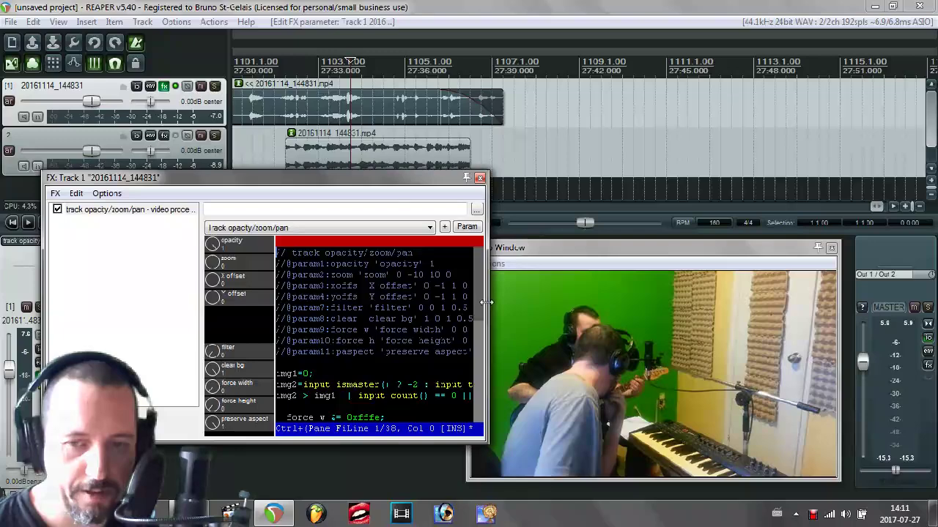
- Widen the Video processor window and scroll through the Track opacity/zoom/pan code
left_click_drag(483, 303, 625, 303)
scroll(602, 377, "down", 5)
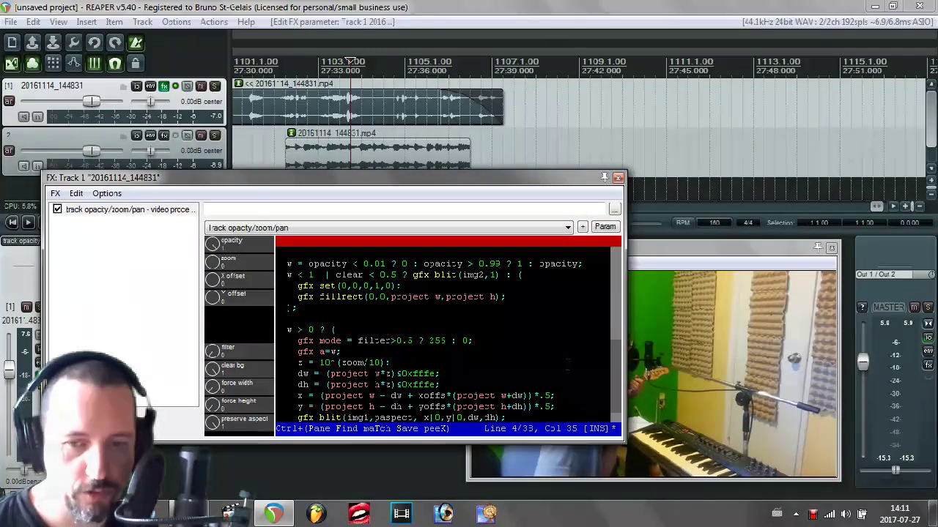
left_click_drag(611, 354, 612, 245)
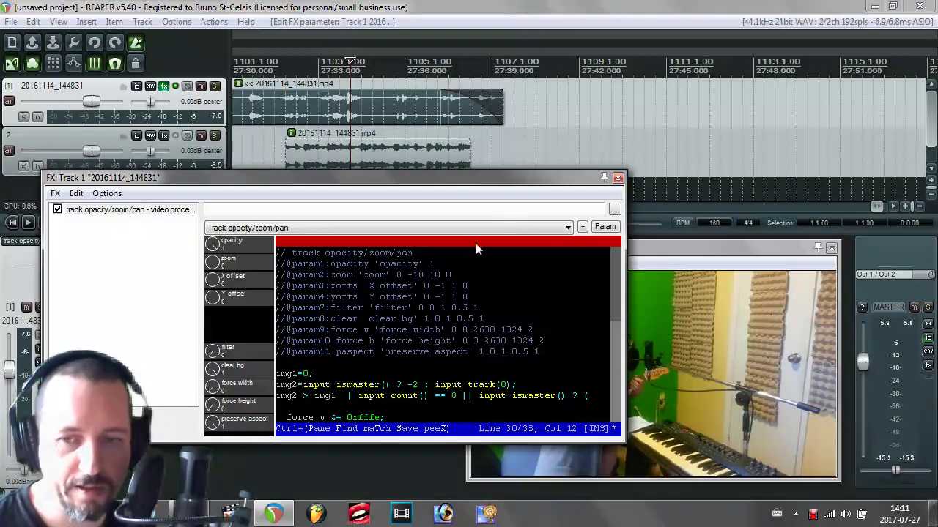
- Load the Title text overlay preset and move the FX window up-left
left_click(568, 228)
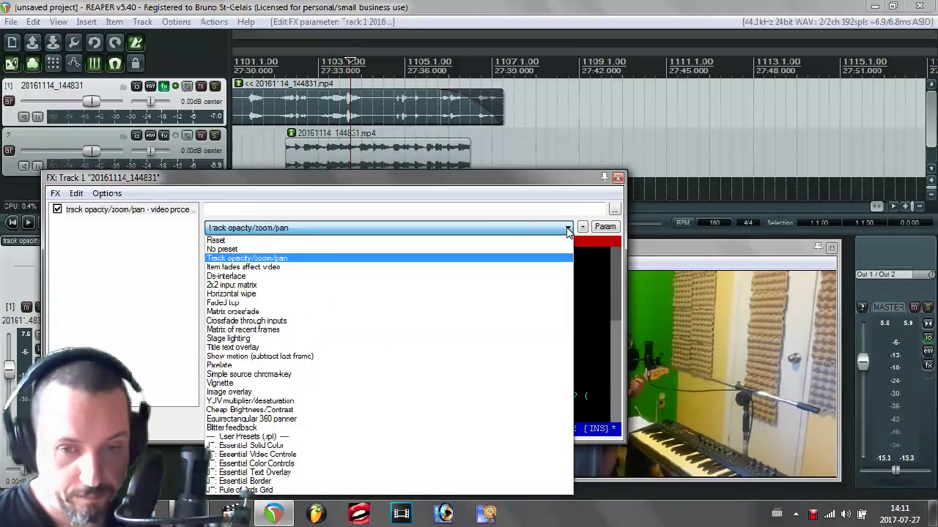
left_click(522, 346)
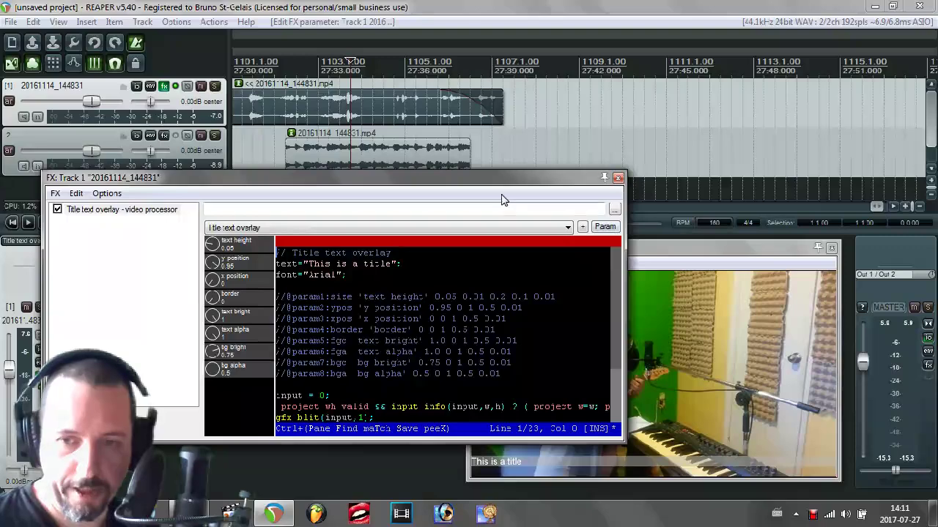
left_click_drag(471, 178, 433, 139)
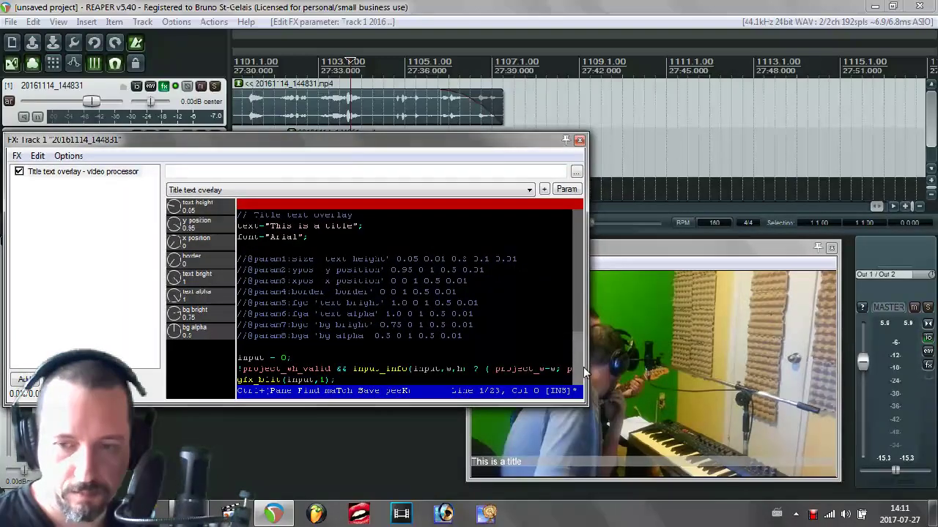
- Replace the sample title string in the script, fix its spelling, and recompile with Ctrl+S
left_click_drag(270, 226, 331, 227)
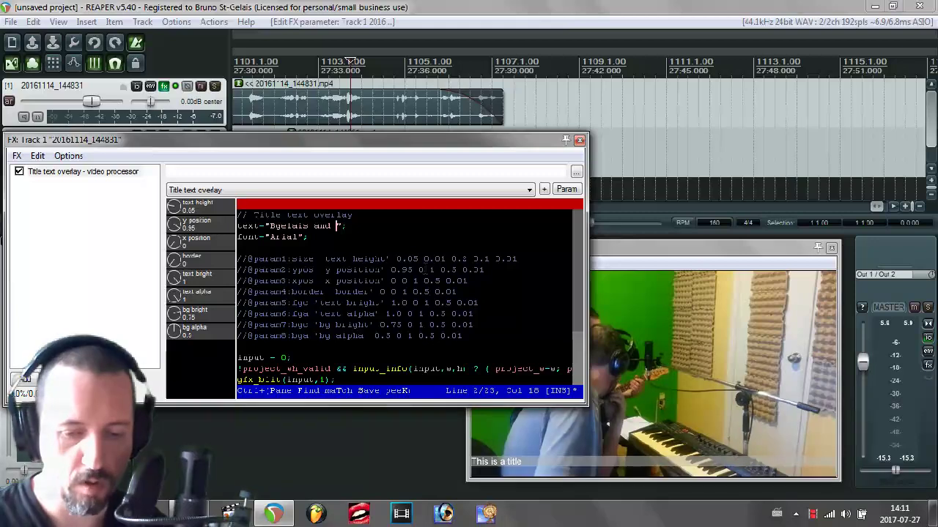
type("eault")
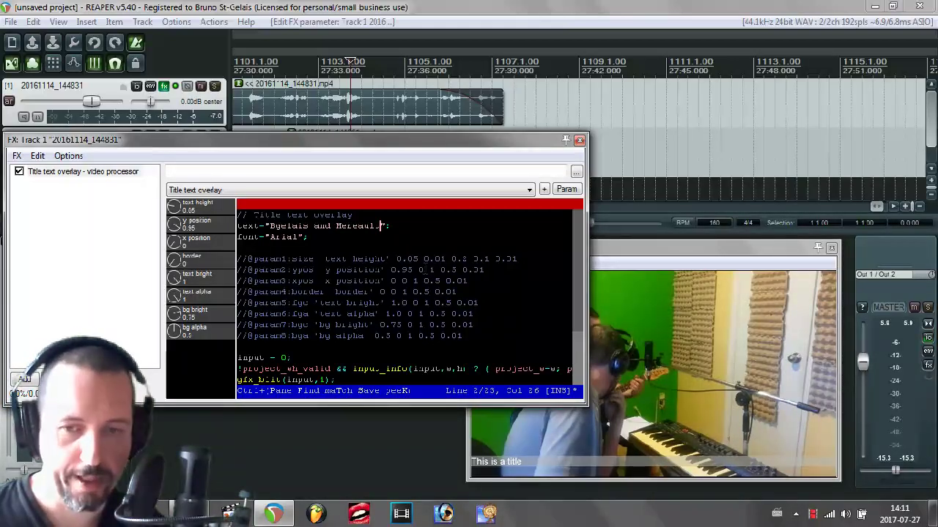
key("ctrl+s")
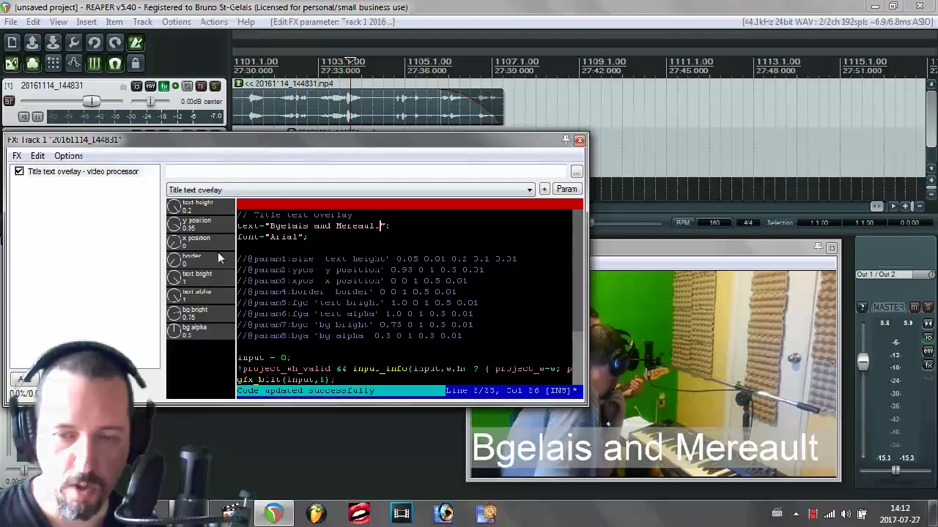
left_click(345, 225)
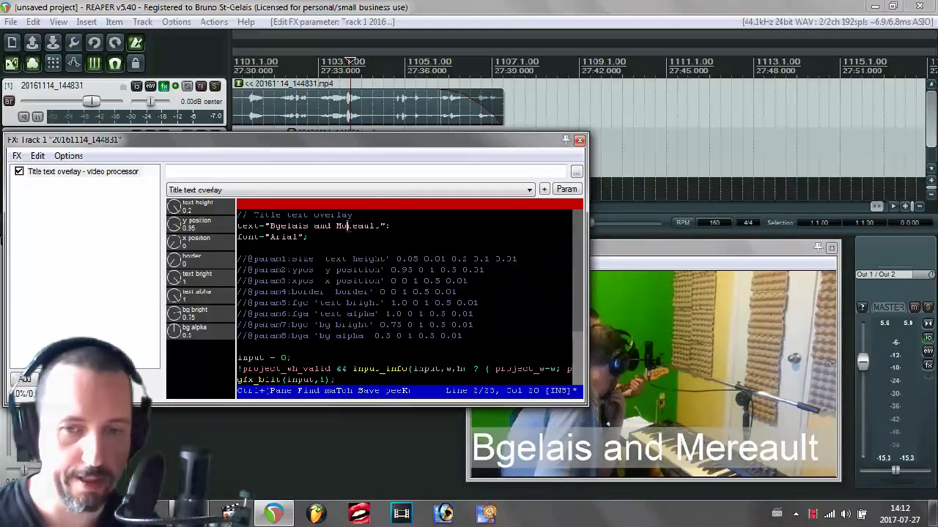
key("ctrl+s")
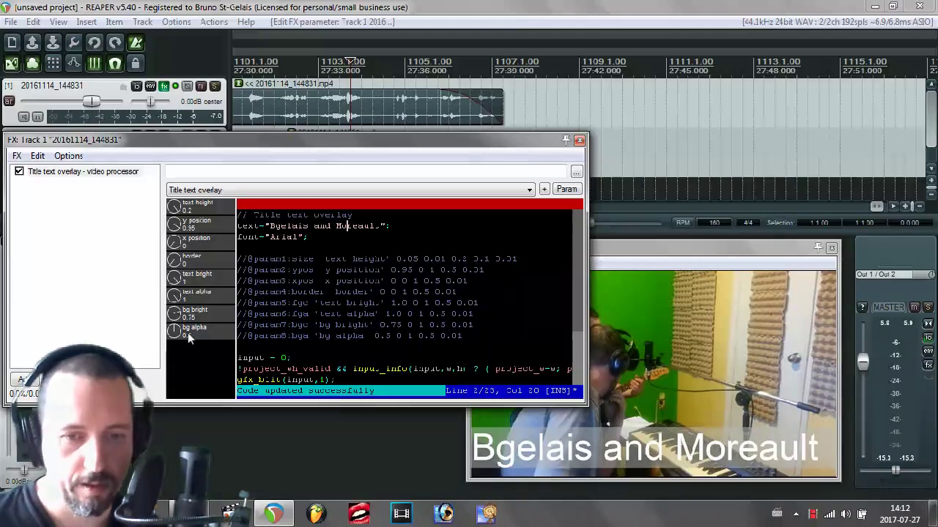
- Adjust the title background brightness and alpha, ending with a fully opaque background
mouse_move(174, 313)
left_mouse_down()
mouse_move(173, 343)
mouse_move(171, 315)
left_mouse_up()
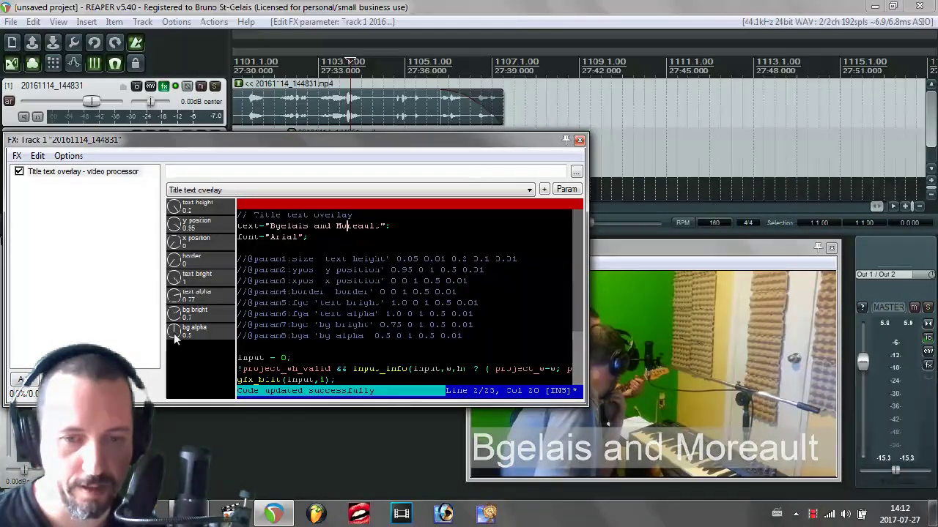
left_click_drag(174, 331, 172, 354)
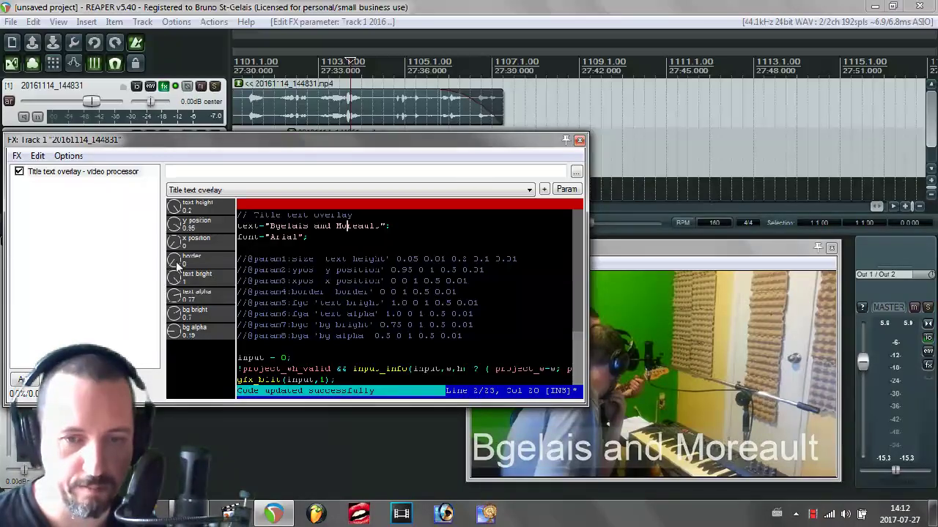
left_click_drag(176, 259, 178, 271)
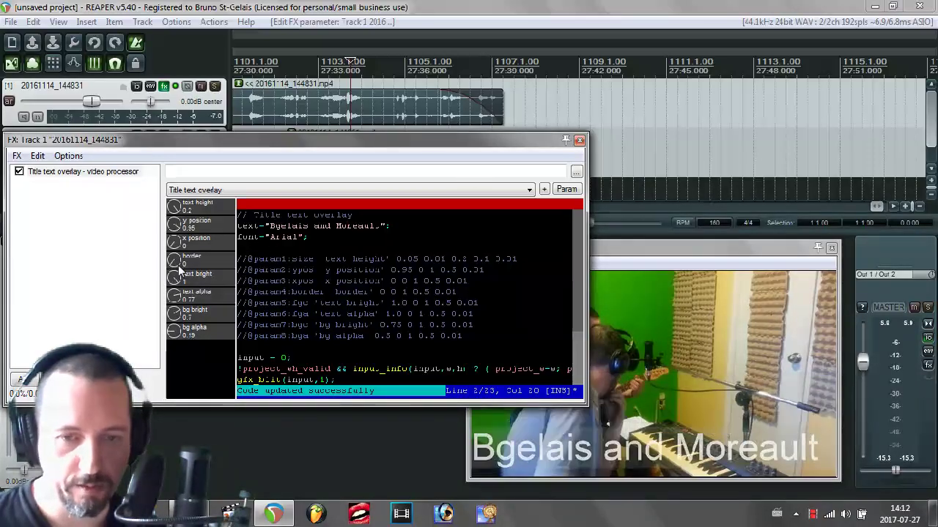
left_click_drag(174, 335, 191, 281)
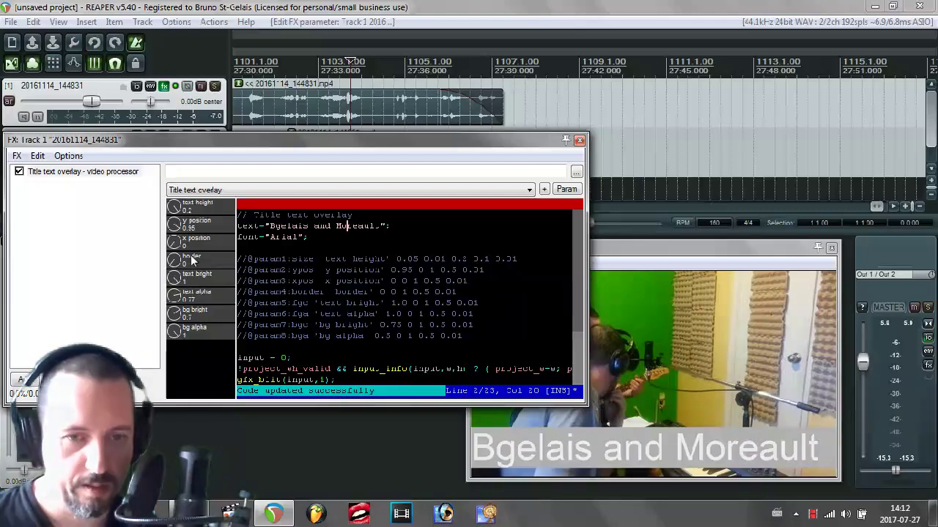
- Load Show motion (subtract last frame) and preview it during playback
left_click(529, 190)
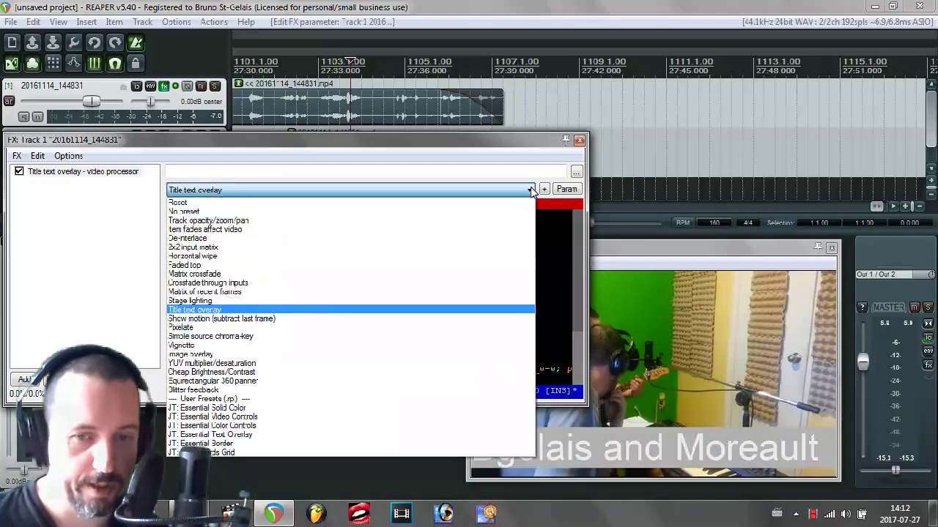
left_click(474, 316)
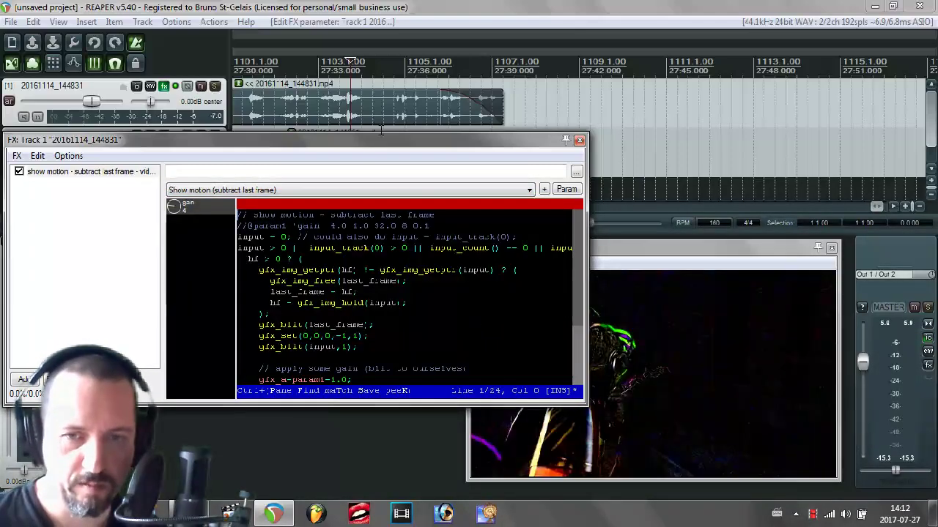
left_click(334, 95)
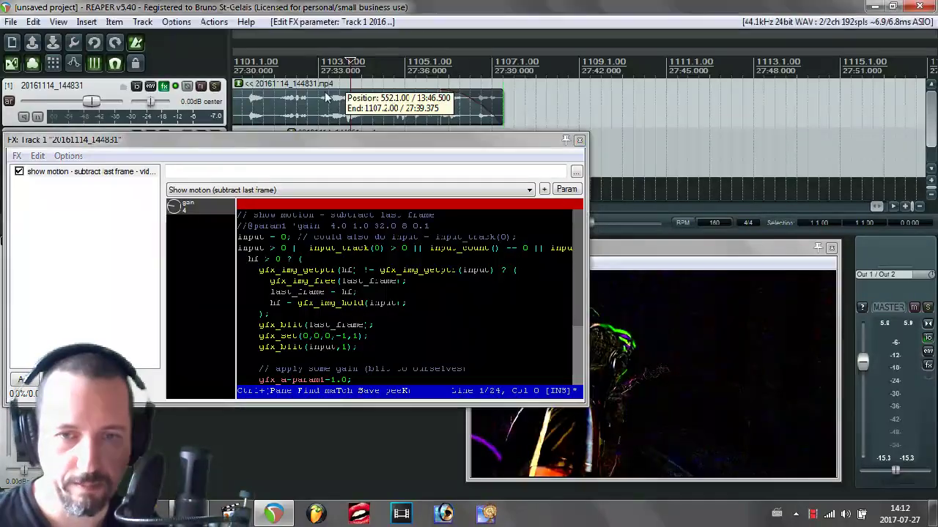
left_click_drag(639, 248, 688, 195)
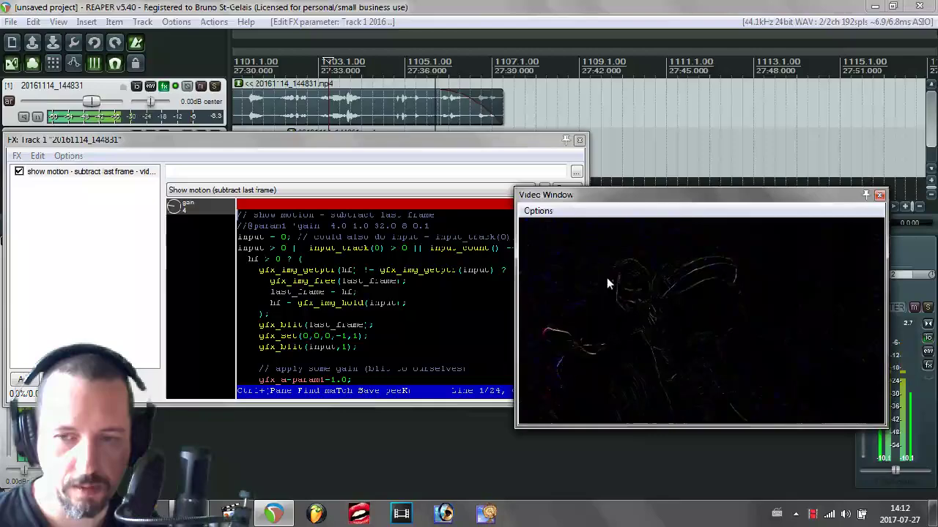
key("space")
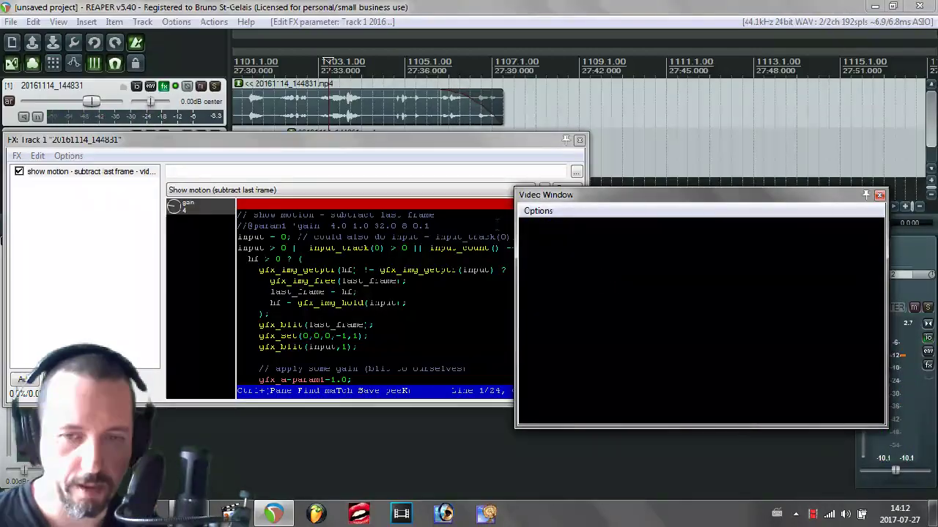
left_click_drag(594, 192, 564, 239)
- Switch the video processor to the Pixelate preset
left_click(529, 191)
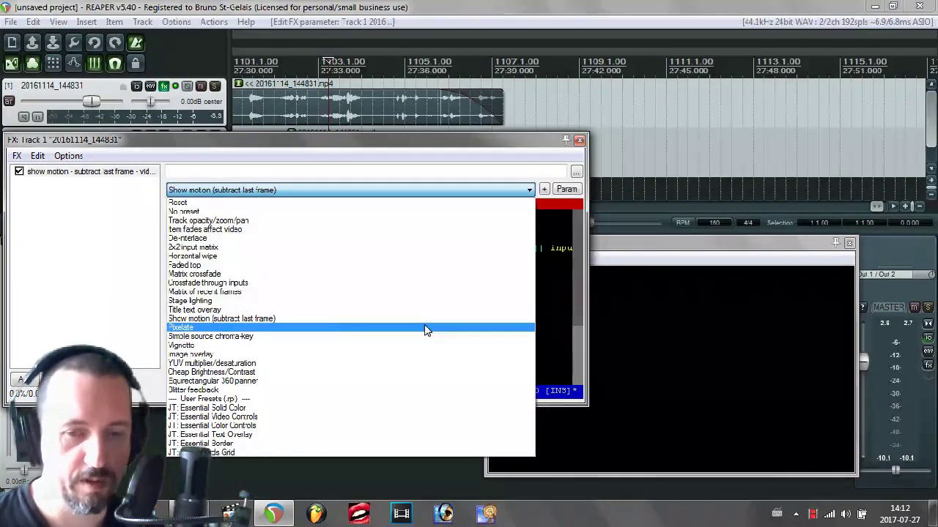
left_click(427, 330)
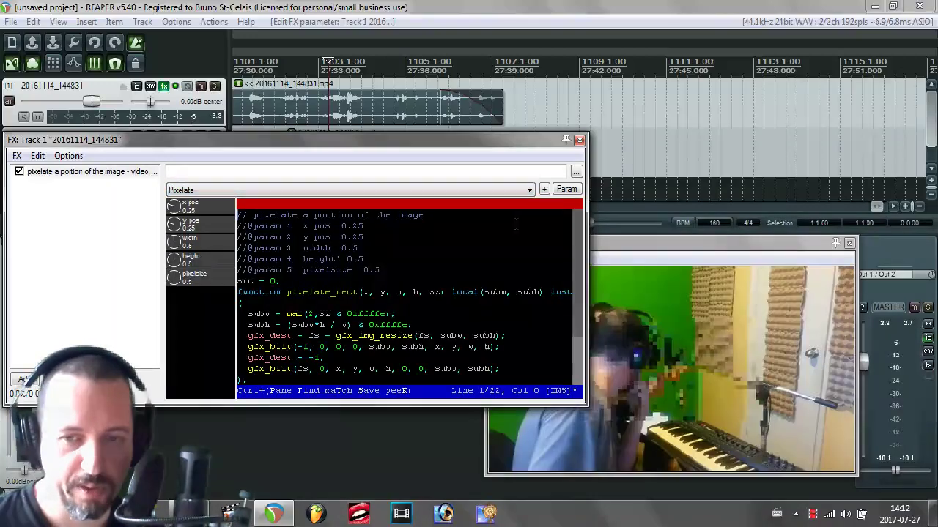
left_click(440, 189)
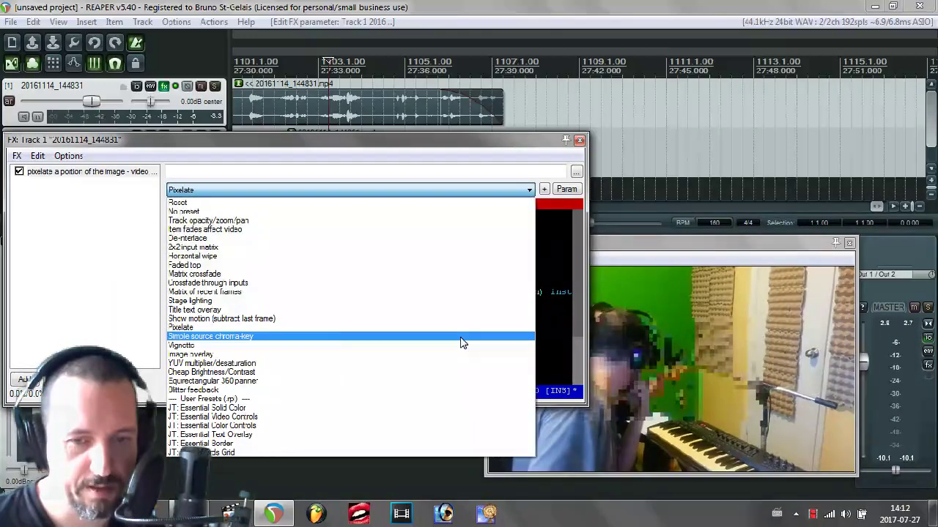
- Load the Simple source chroma-key preset on track 1's video processor
left_click(462, 337)
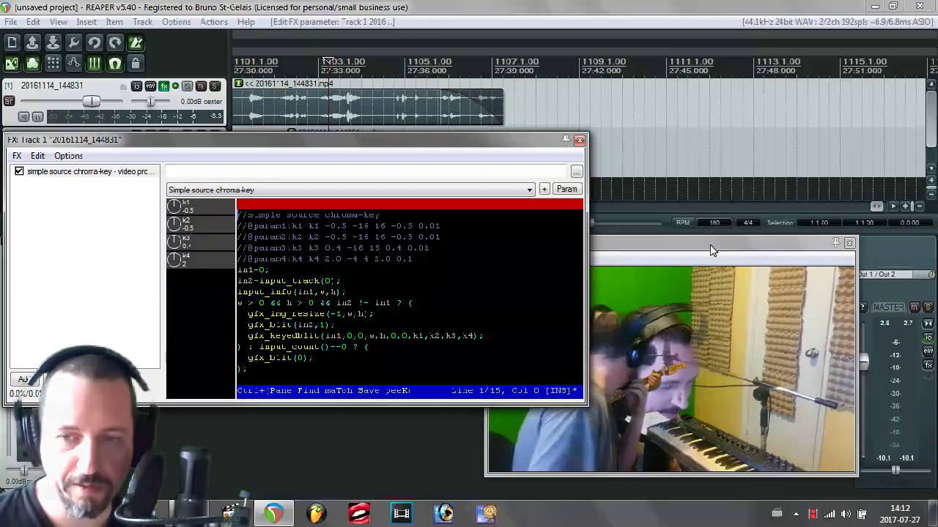
left_click_drag(703, 244, 709, 195)
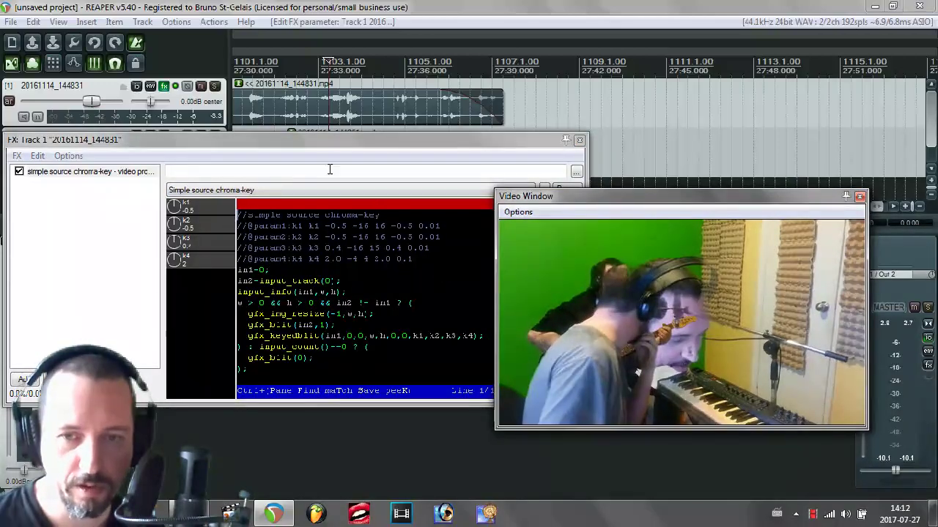
left_click(296, 103)
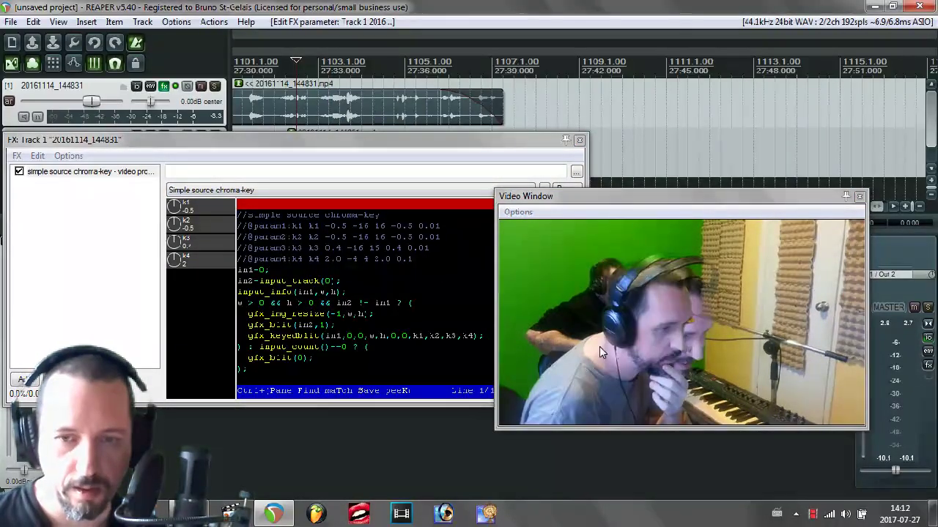
- Shift track 2's video clip later in the timeline
left_click_drag(395, 139, 370, 216)
left_click_drag(377, 152, 587, 152)
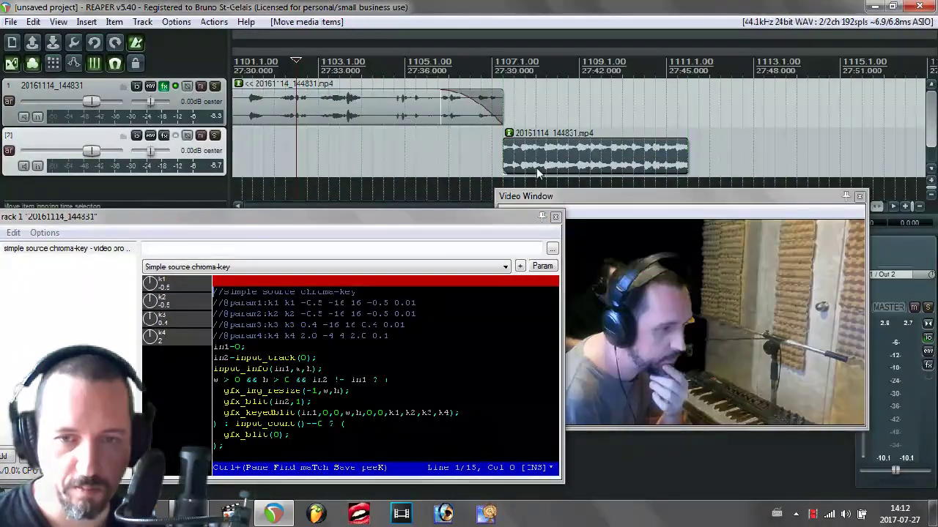
left_click(318, 165)
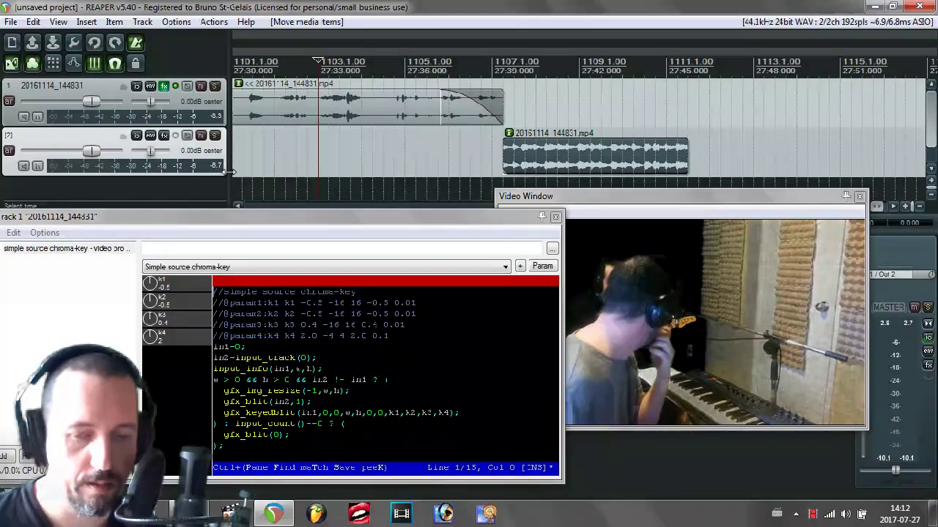
left_click_drag(148, 222, 191, 241)
- Move the 20161114_144831.mp4 item to the project start and delete the other selected items
left_click(12, 223)
scroll(364, 125, "down", 10)
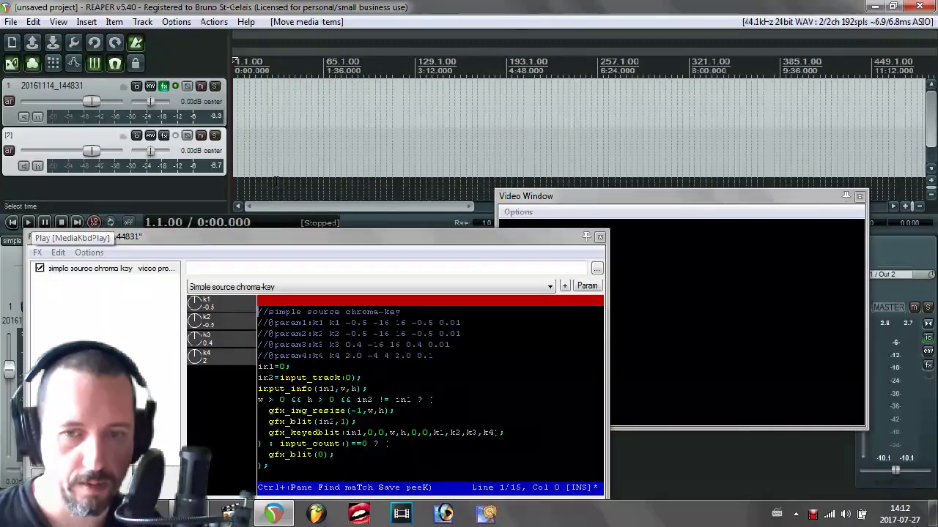
left_click_drag(365, 121, 266, 120)
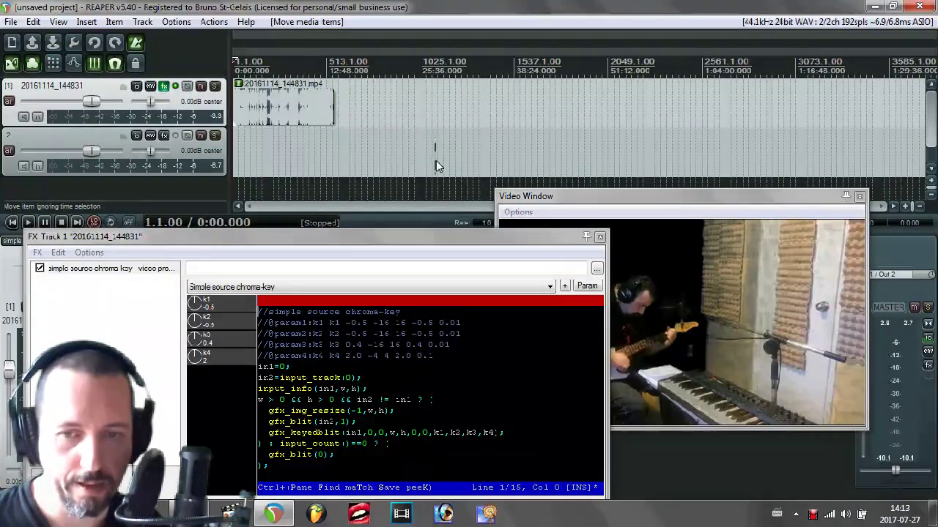
left_click(436, 161)
key("Delete")
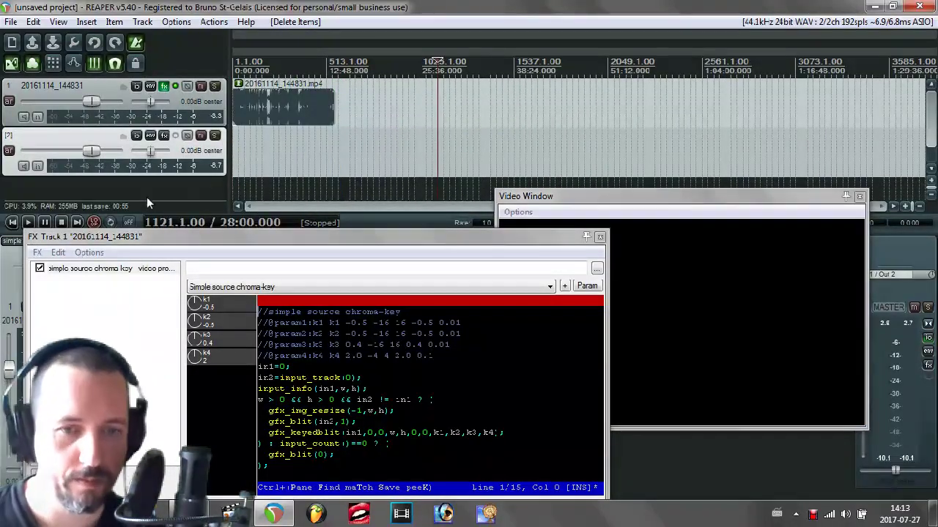
left_click(11, 222)
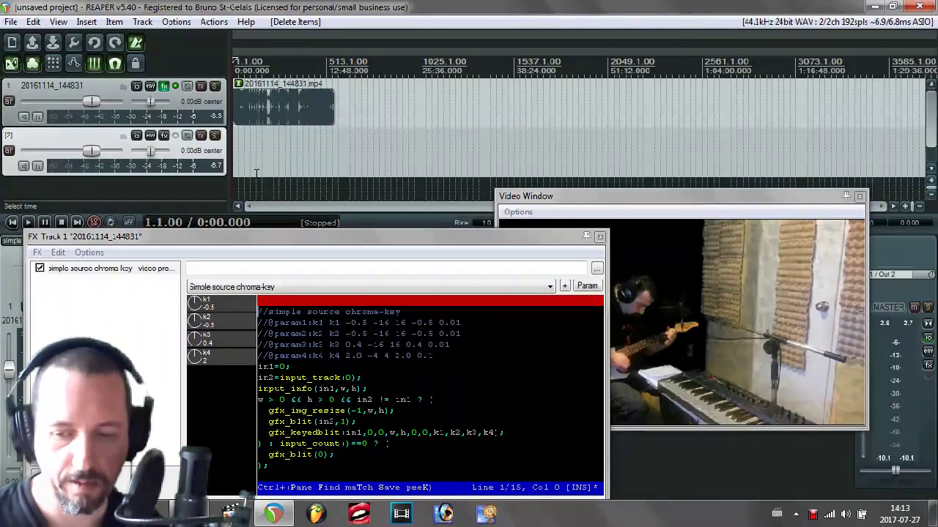
key("Insert")
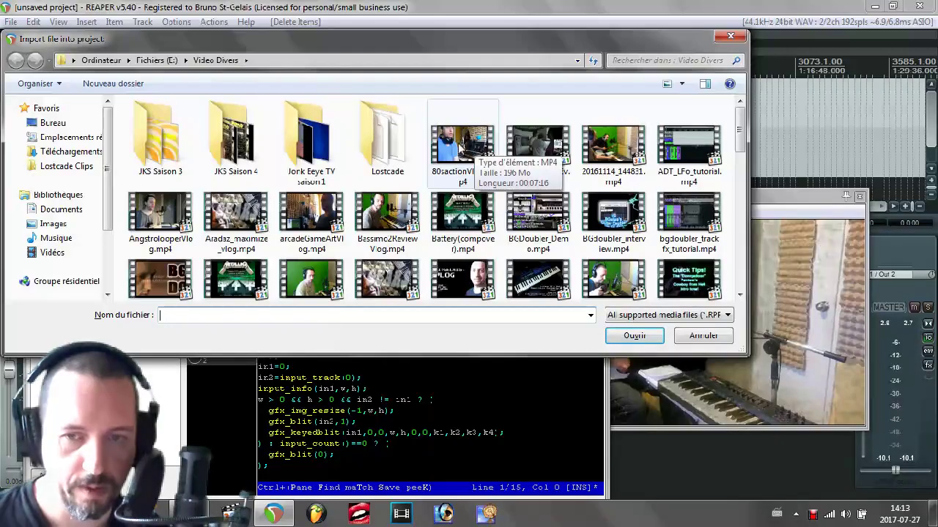
- Import 80sactionVlog.mp4 as a new track
double_click(471, 149)
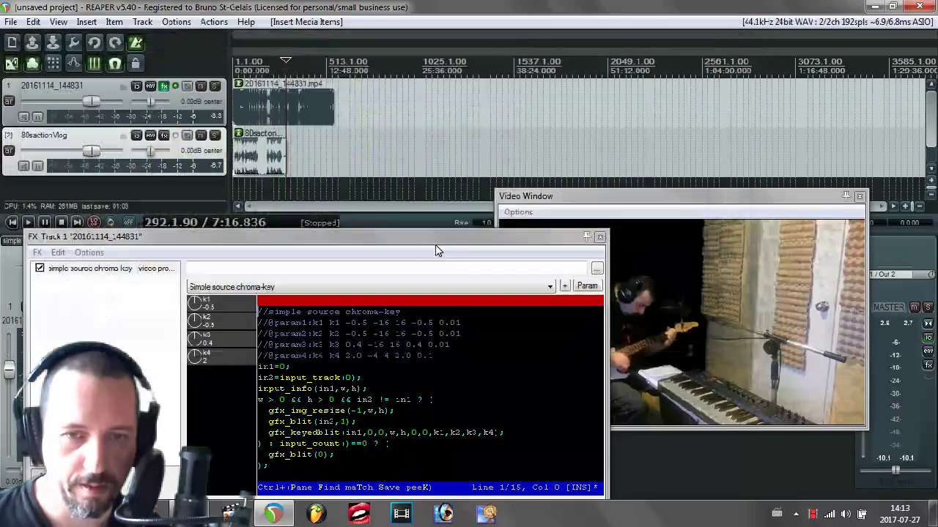
left_click(252, 110)
left_click_drag(659, 196, 685, 119)
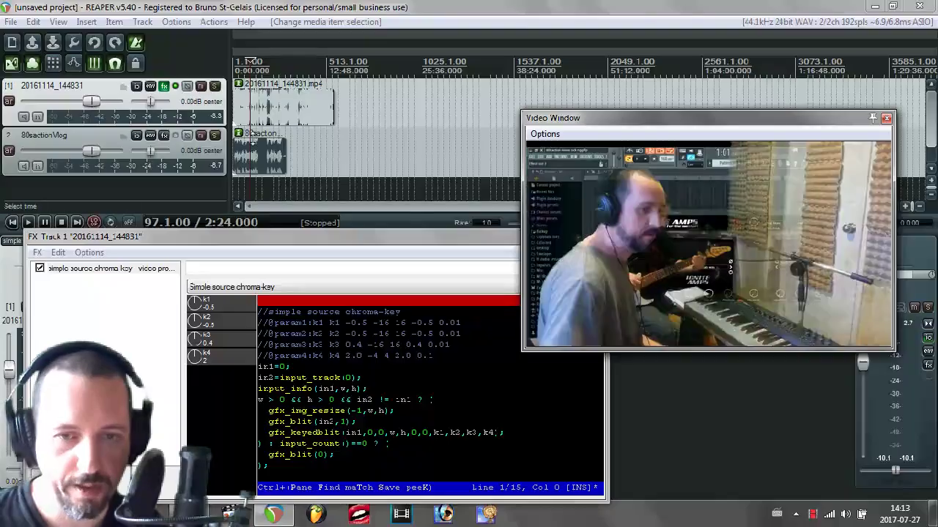
- Lower track 1's chroma-key k4 value to 1.3 and view the blend full screen
key("Escape")
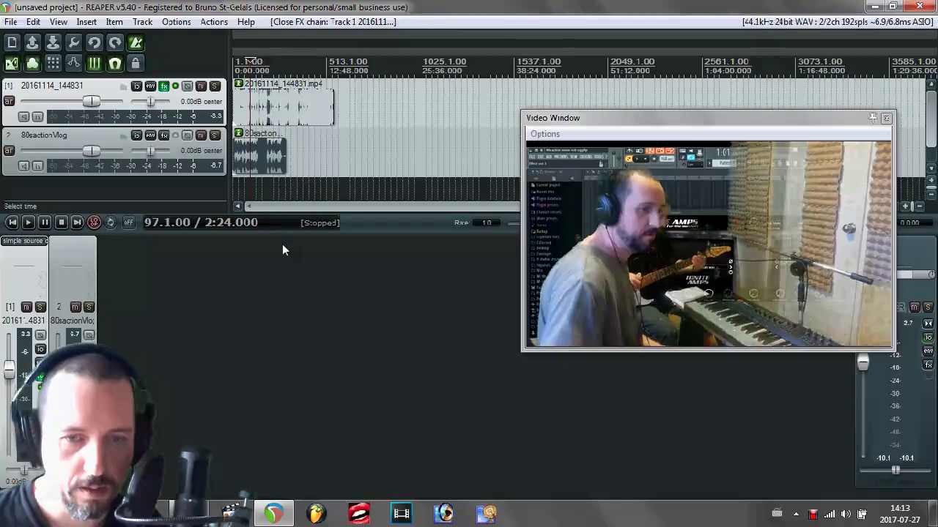
left_click(167, 86)
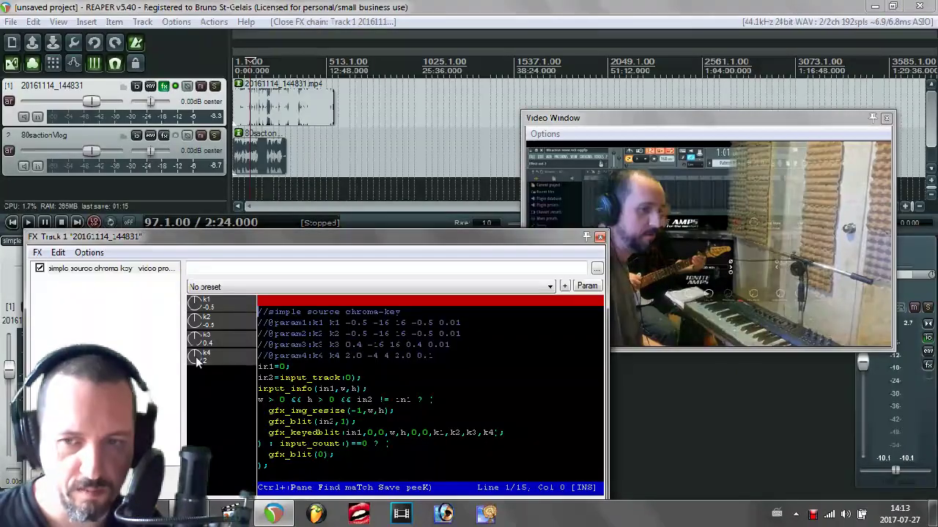
left_click_drag(195, 355, 194, 362)
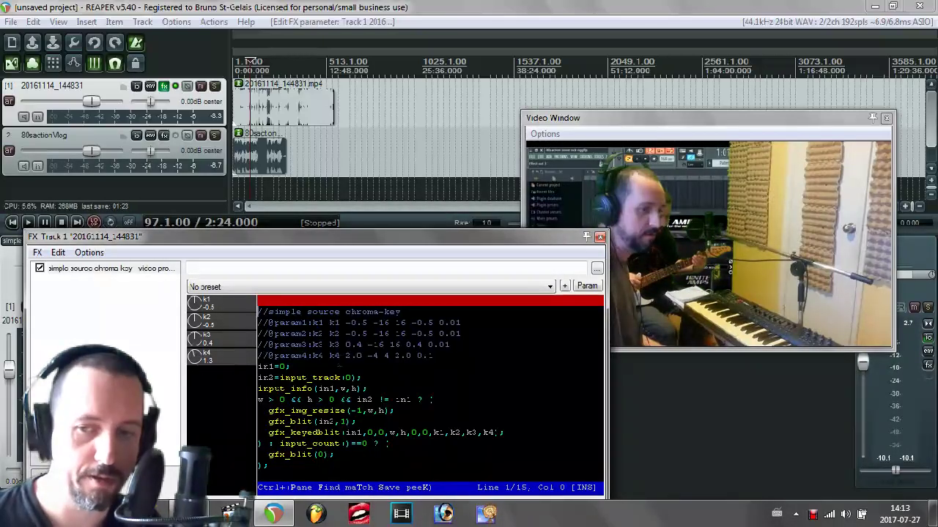
double_click(726, 252)
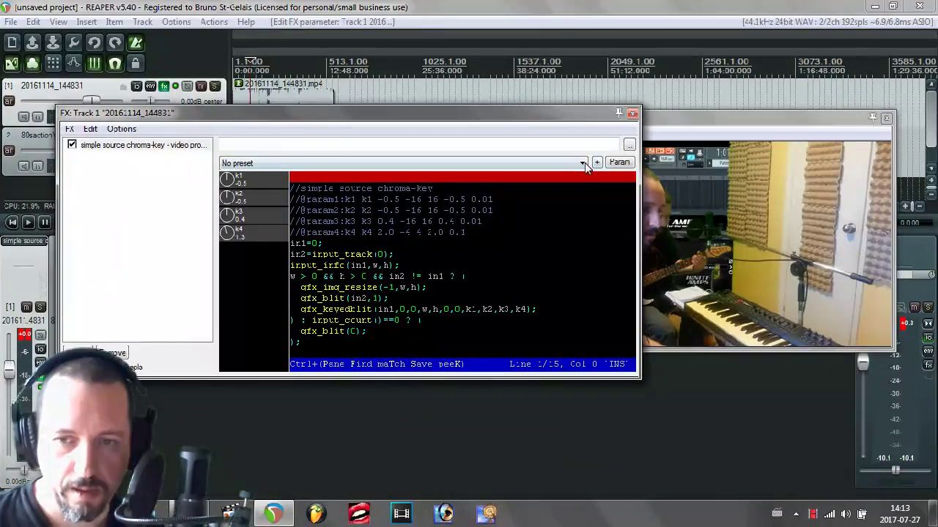
left_click(585, 164)
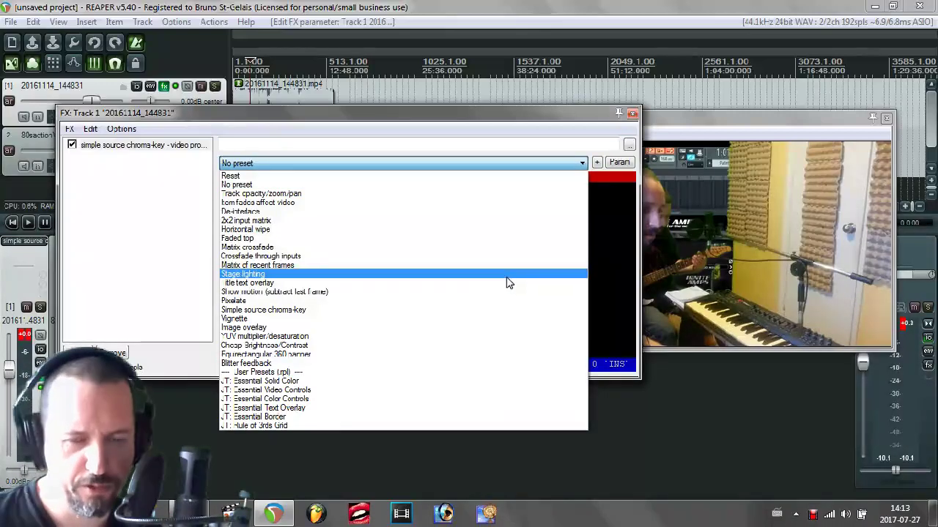
- Try the Vignette preset, then the Image overlay preset
left_click(498, 319)
left_click(737, 133)
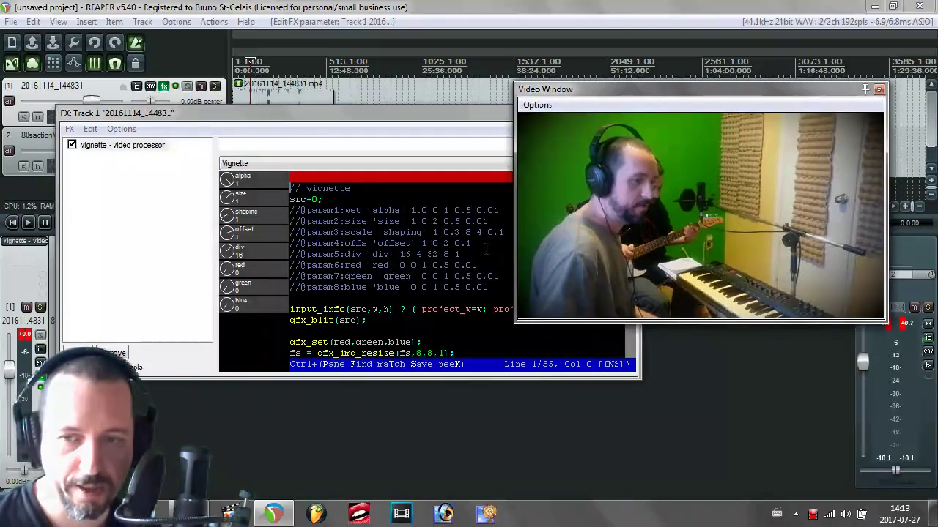
left_click_drag(385, 113, 329, 150)
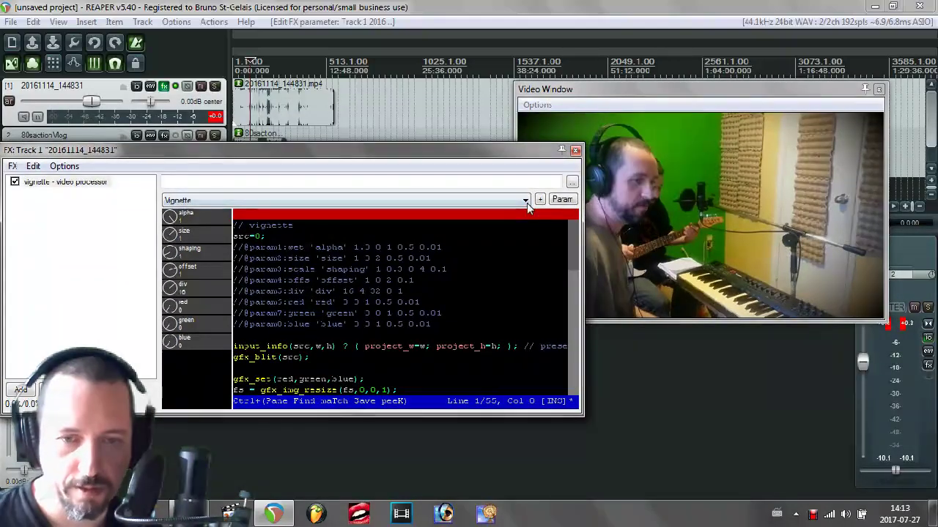
left_click(525, 201)
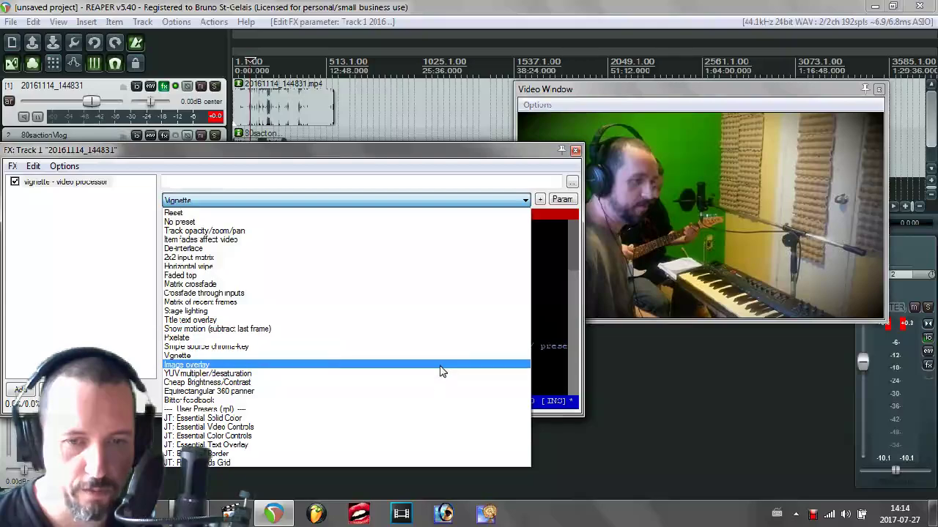
left_click(439, 365)
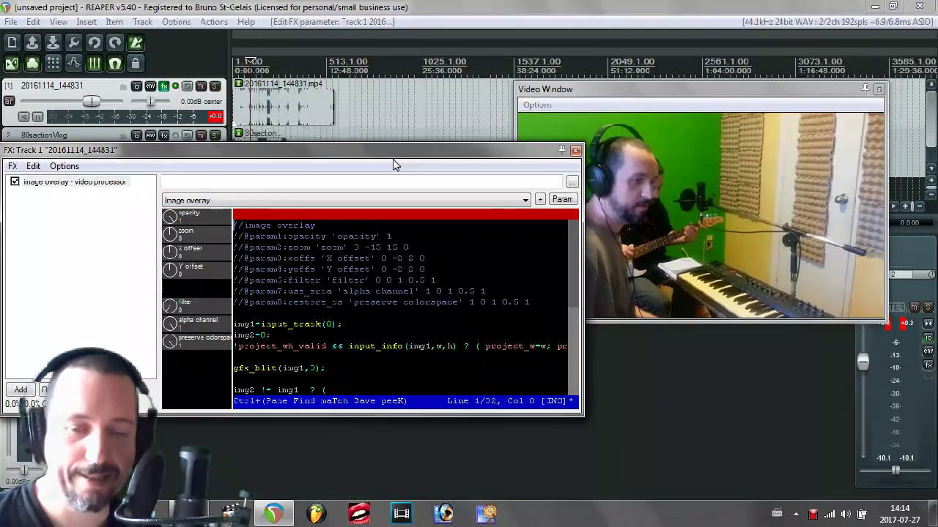
left_click_drag(392, 157, 451, 209)
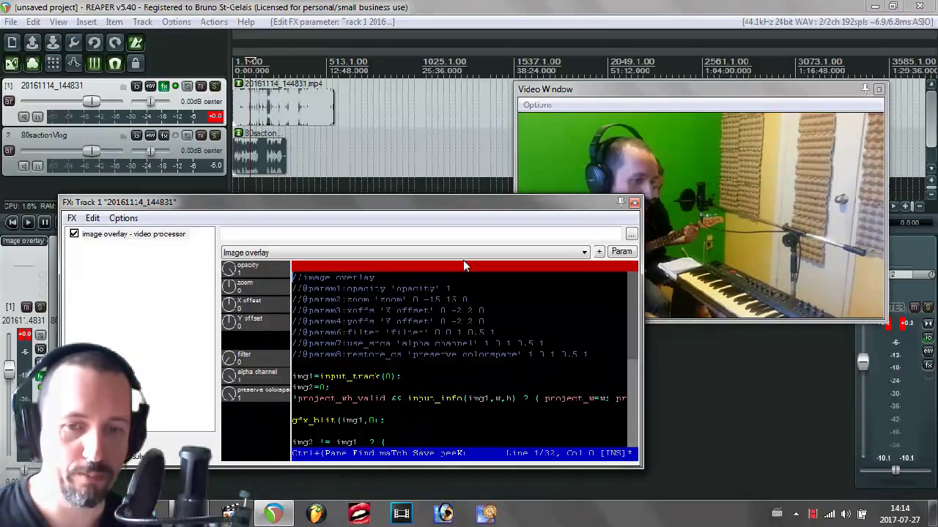
- Try the YUV multiplier/desaturation preset, then Cheap Brightness/Contrast
left_click(584, 253)
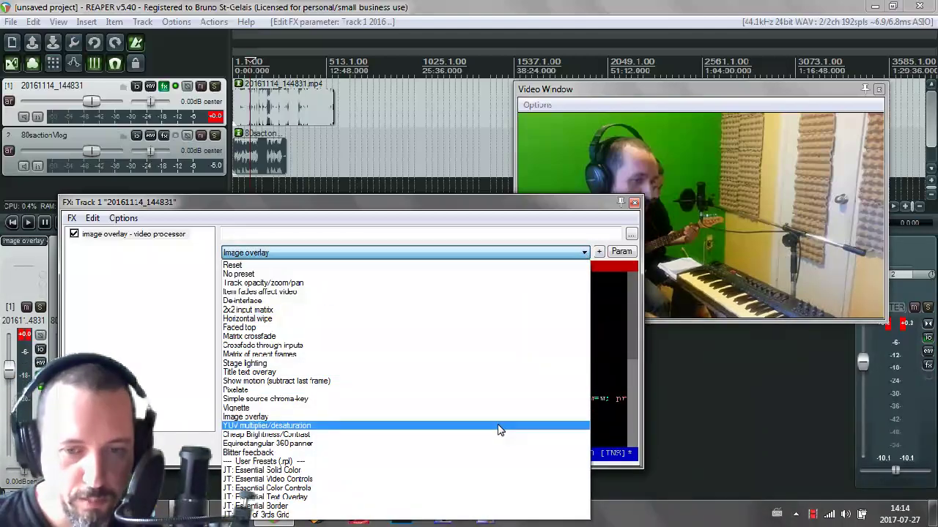
left_click(500, 429)
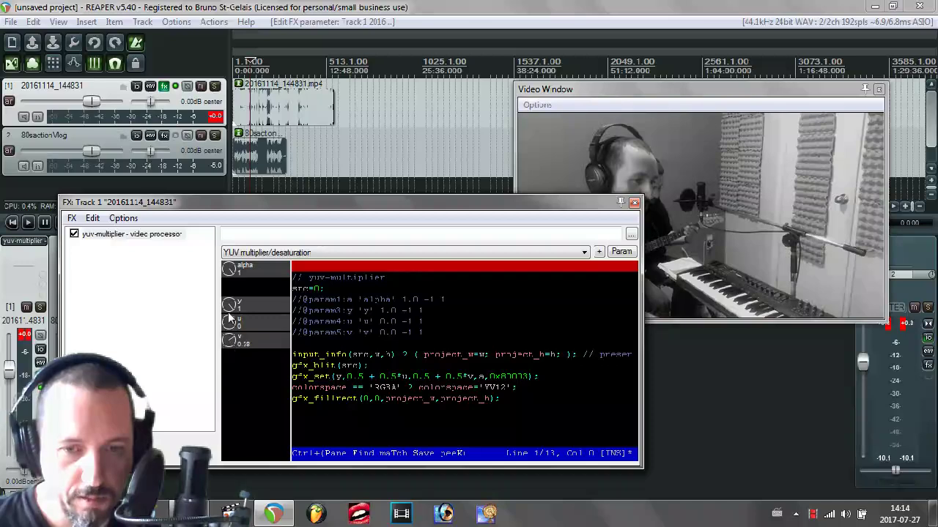
scroll(229, 304, "down", 5)
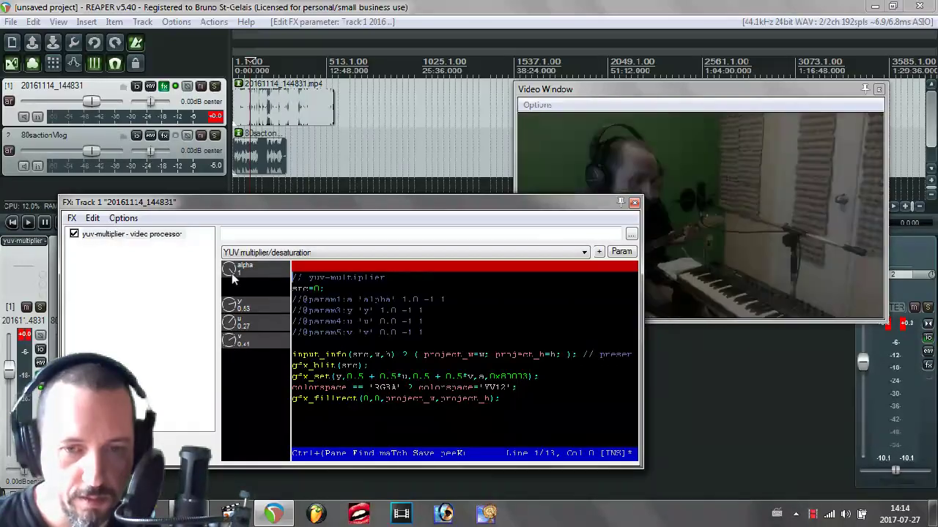
scroll(229, 271, "up", 1)
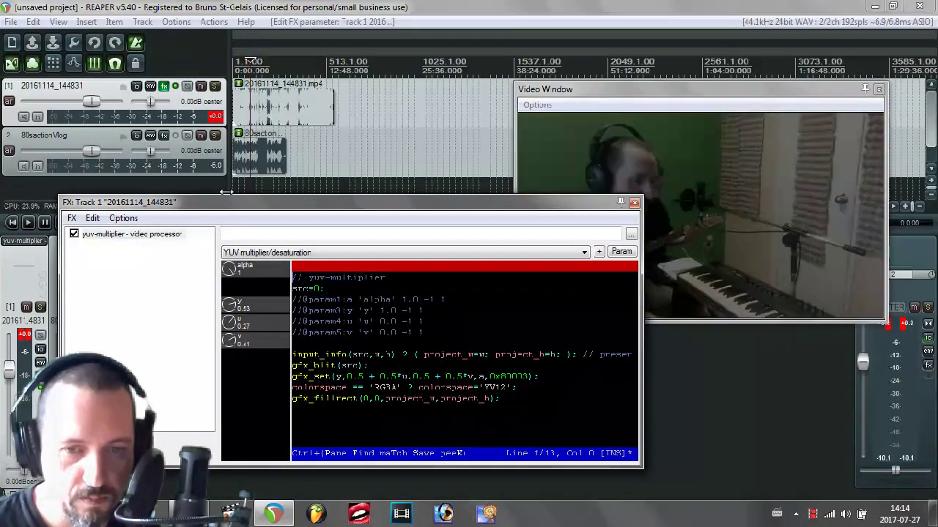
scroll(230, 305, "down", 4)
scroll(231, 324, "up", 11)
scroll(229, 305, "up", 11)
scroll(232, 331, "up", 1)
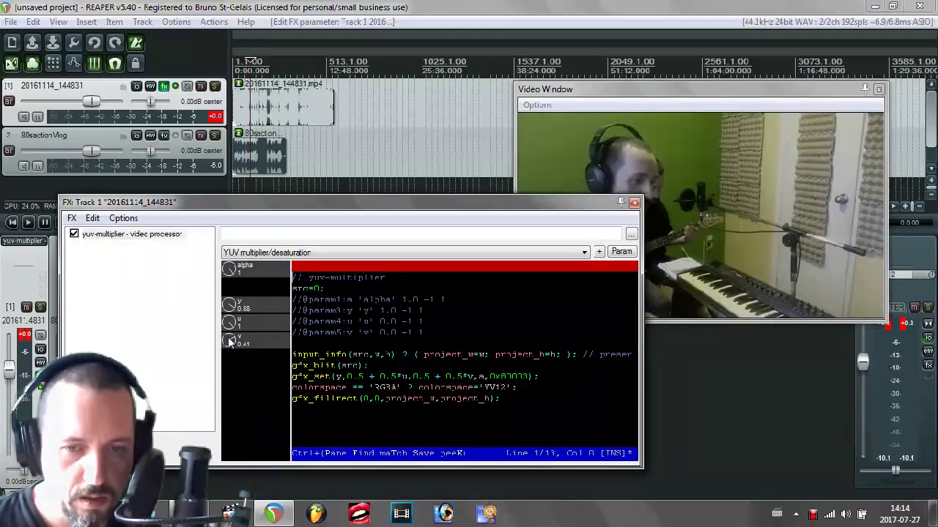
left_click(584, 252)
left_click(471, 434)
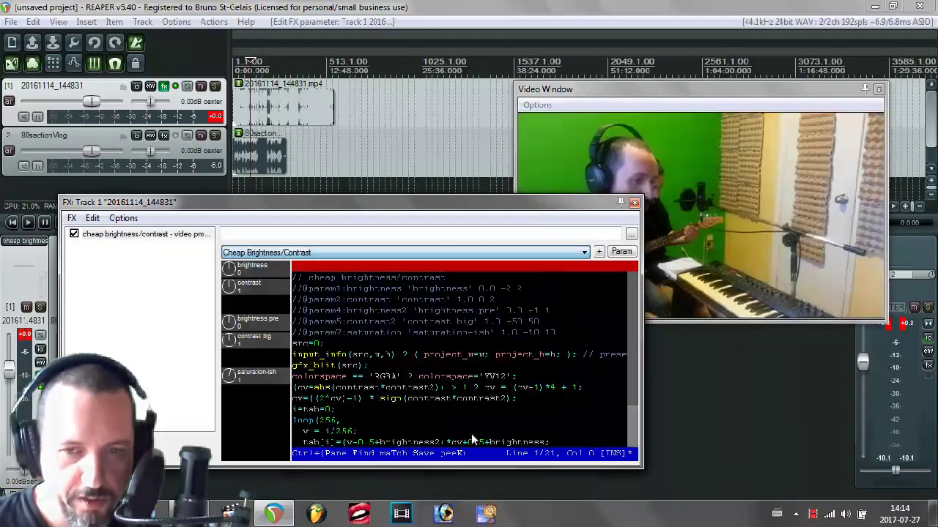
- Preview the Equirectangular 360 panner at pitch about -73, then load Blitter feedback
left_click(584, 253)
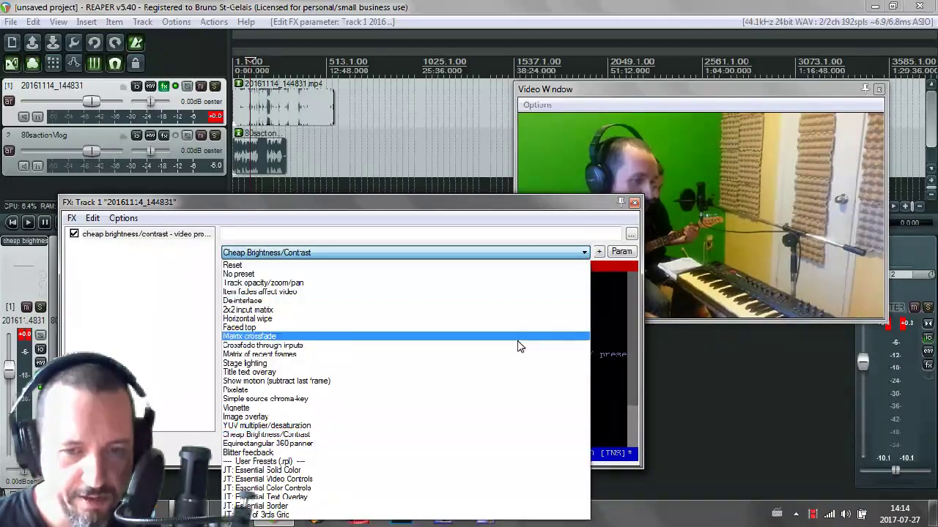
left_click(478, 444)
left_click_drag(420, 204, 319, 230)
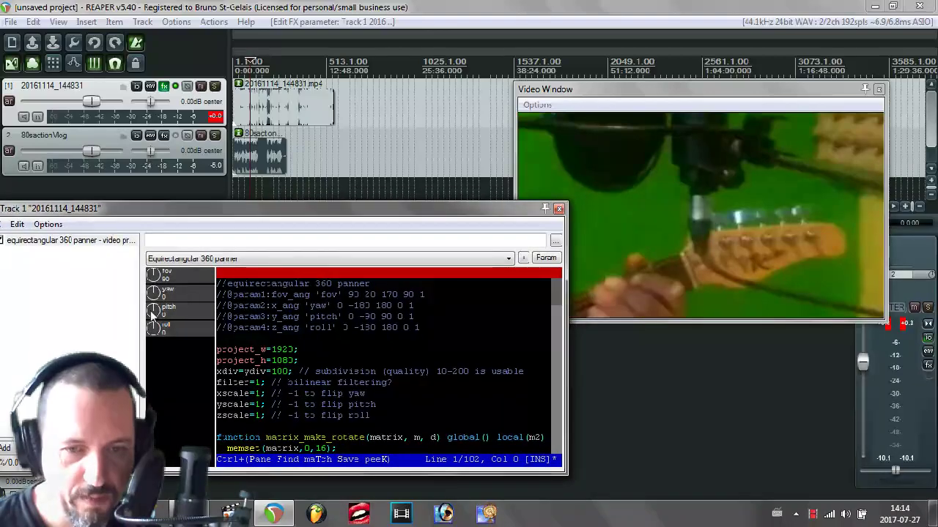
left_click_drag(153, 310, 154, 271)
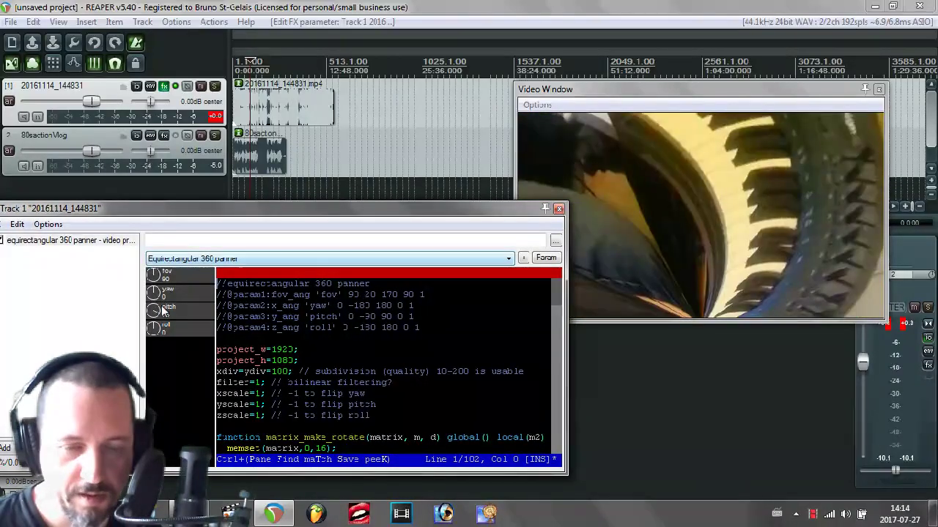
key("space")
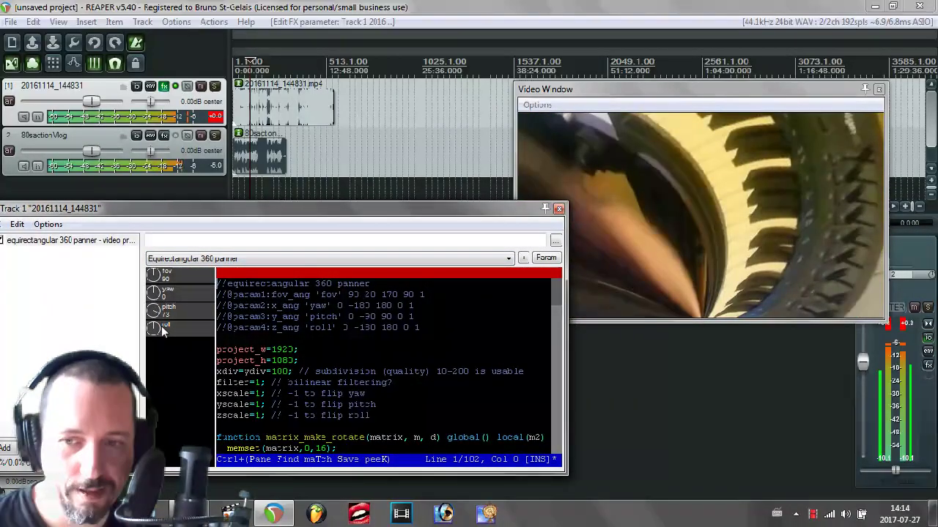
key("space")
left_click(501, 260)
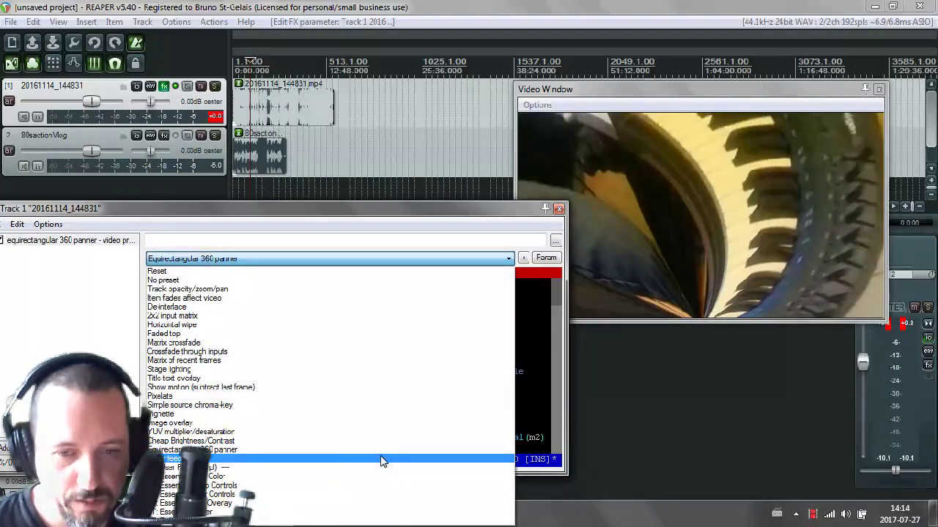
left_click(381, 460)
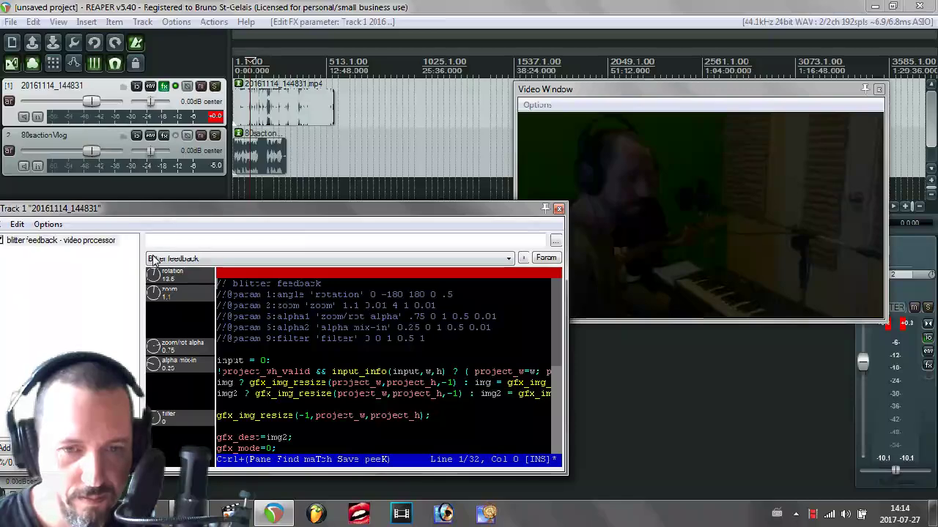
- Play the Blitter feedback effect and adjust its zoom from 0.67 to 1.28
key("space")
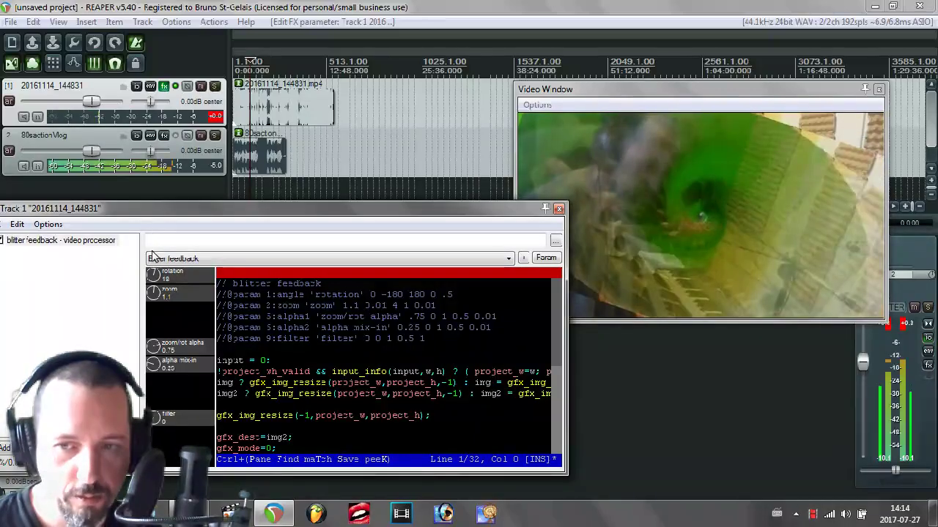
key("space")
mouse_move(159, 294)
left_mouse_down()
mouse_move(159, 329)
mouse_move(157, 278)
left_mouse_up()
left_click_drag(153, 347, 153, 337)
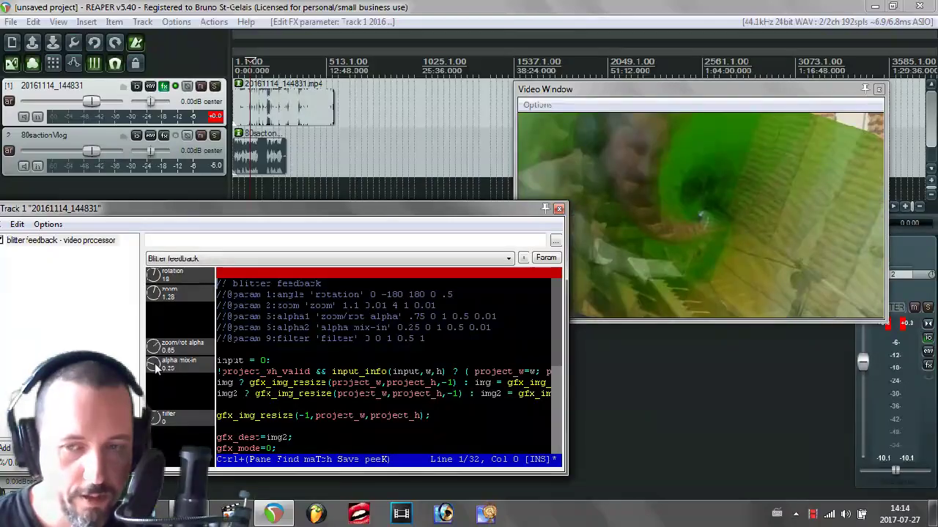
left_click(507, 259)
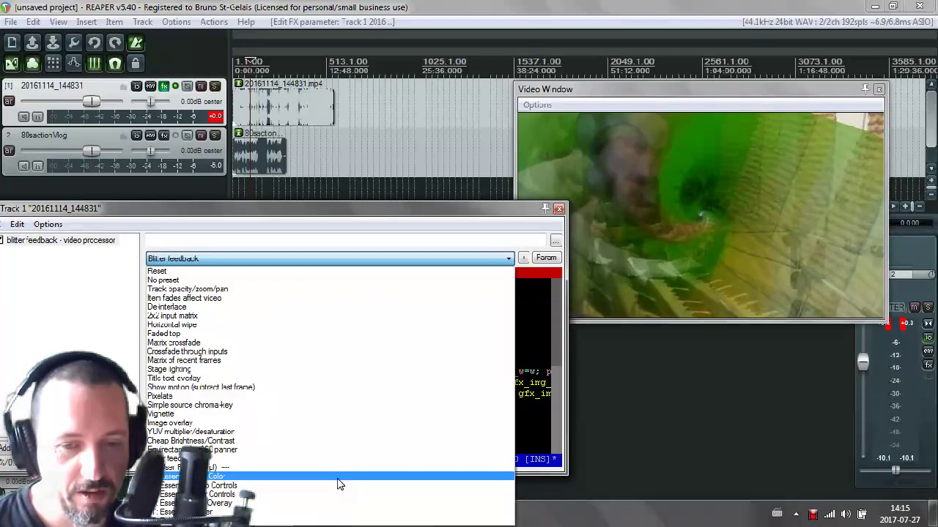
- Try JT: Essential Solid Color, Video Controls, then Text Overlay with red lowered to cyan
left_click(339, 477)
left_click(508, 258)
left_click(387, 476)
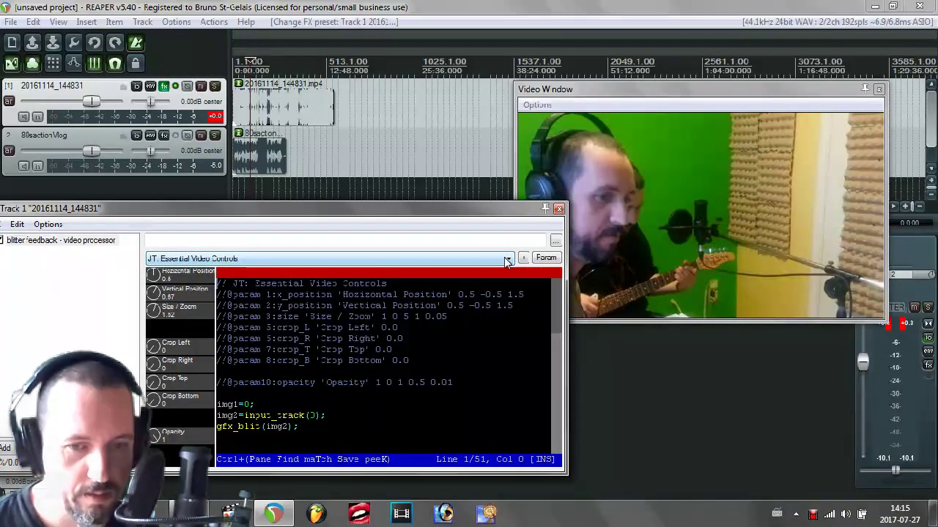
left_click(507, 261)
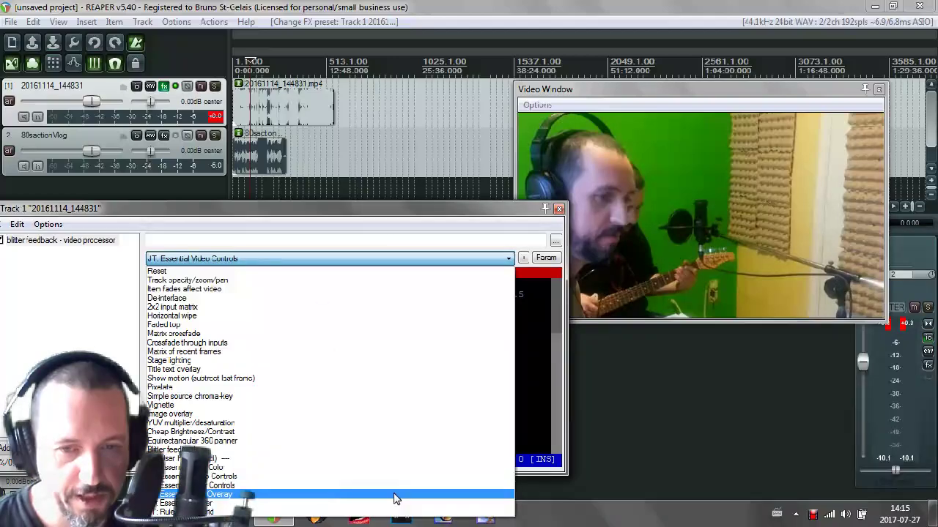
left_click(393, 497)
left_click_drag(153, 346, 157, 385)
- Load the JT: Essential Border preset and adjust its opacity
left_click(508, 259)
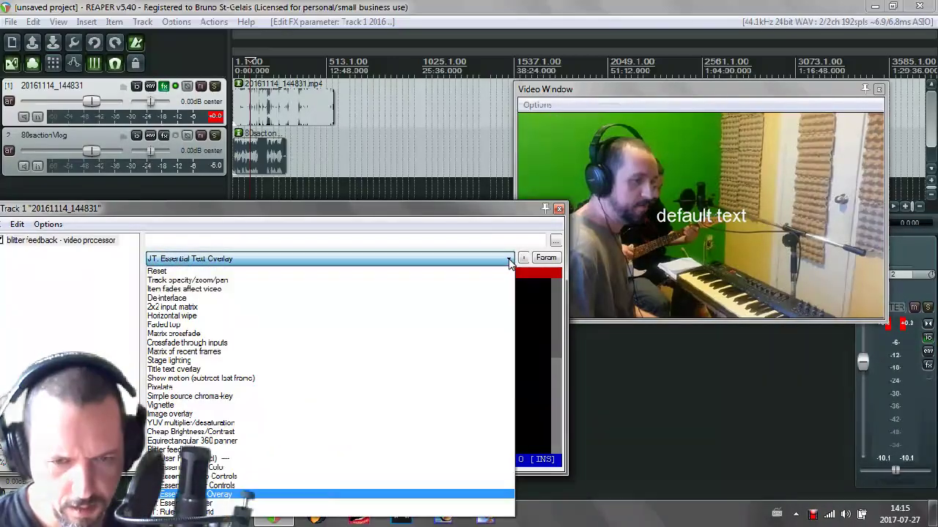
left_click(381, 504)
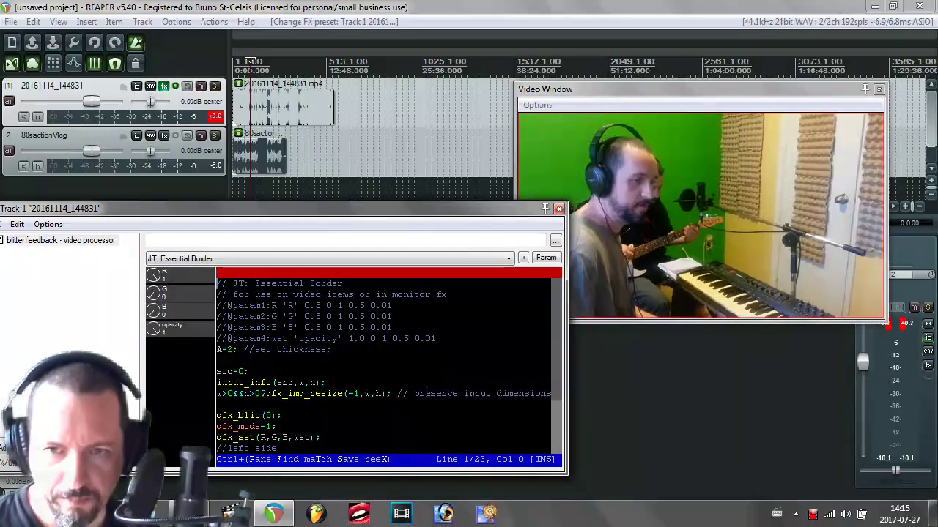
left_click_drag(151, 330, 152, 258)
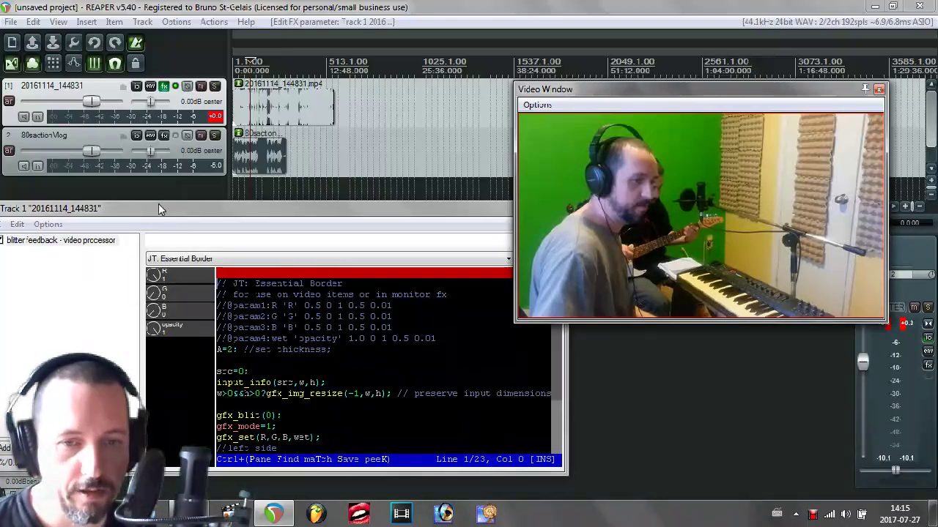
- Undock the FX chain and add a second Video processor with the Track opacity/zoom/pan preset
left_click_drag(159, 216, 251, 180)
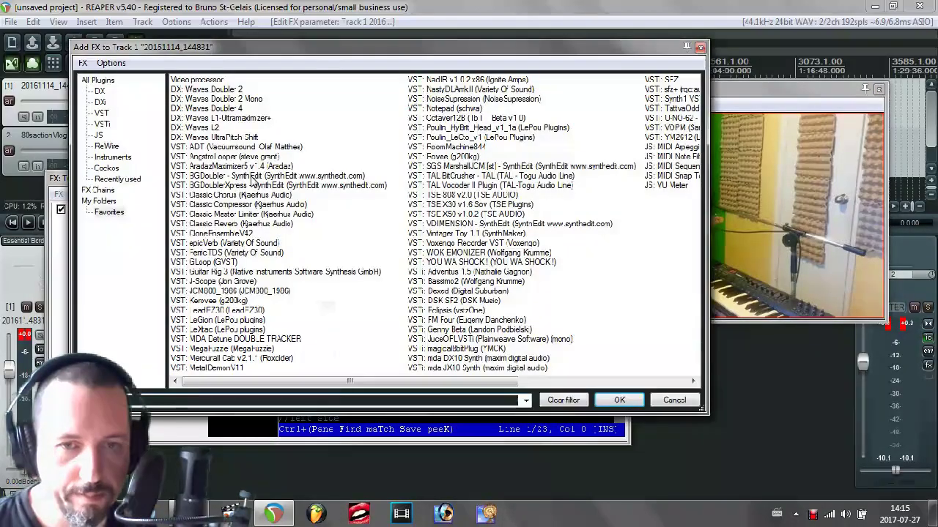
double_click(197, 79)
left_click(573, 229)
left_click(549, 261)
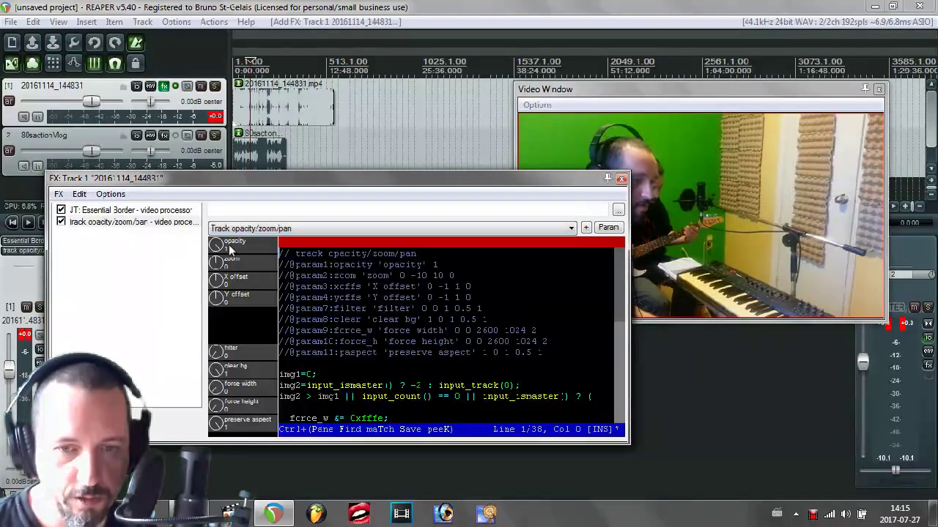
- Set zoom to -2.5 and turn off clear background, viewing the inset full screen
left_click_drag(218, 264, 220, 285)
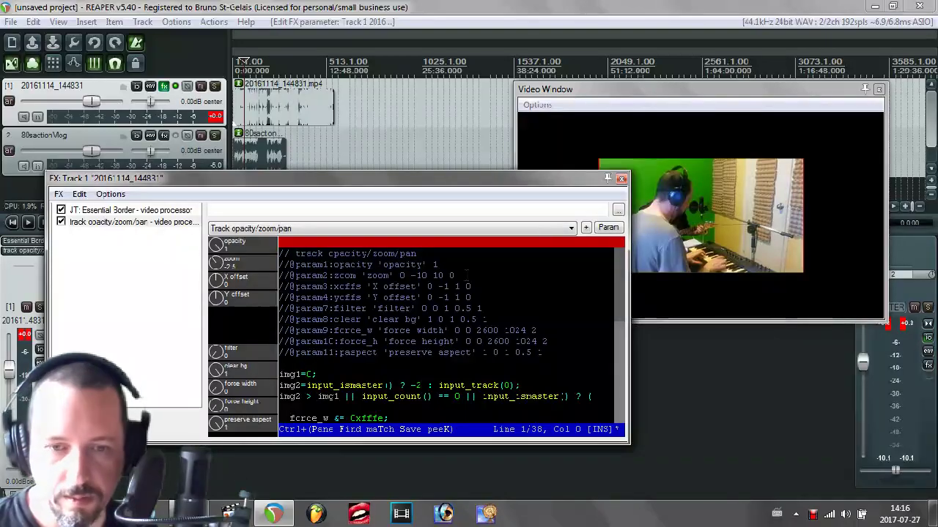
left_click_drag(214, 376, 226, 400)
left_click_drag(424, 178, 370, 199)
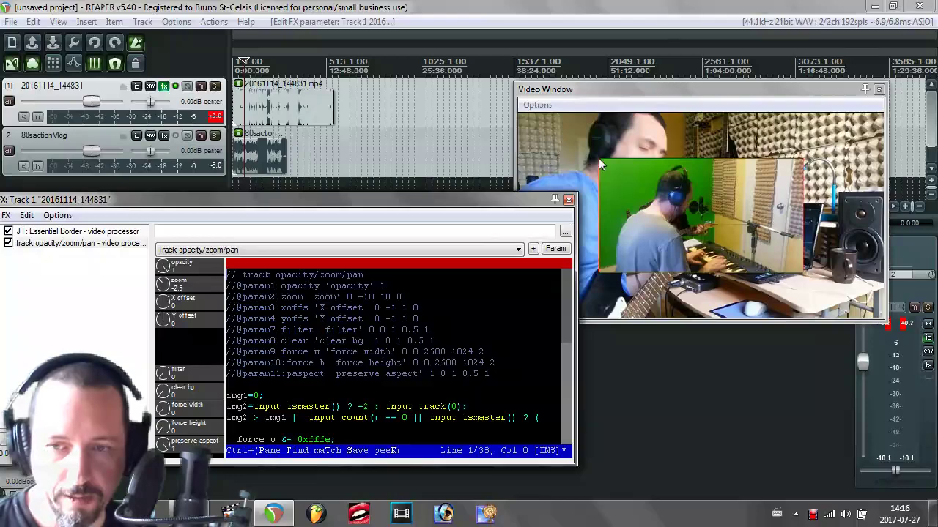
double_click(706, 149)
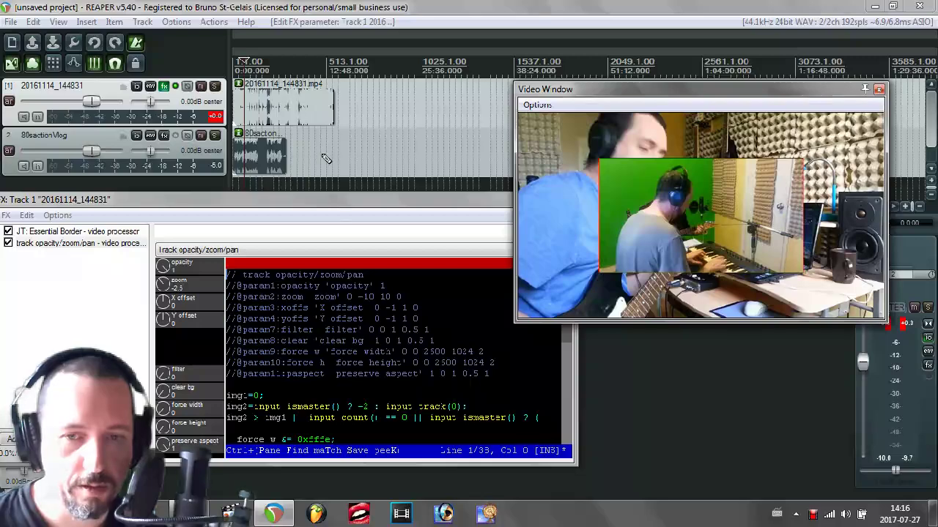
- Draw a new media item on track 2, then delete it
left_click_drag(323, 156, 372, 155)
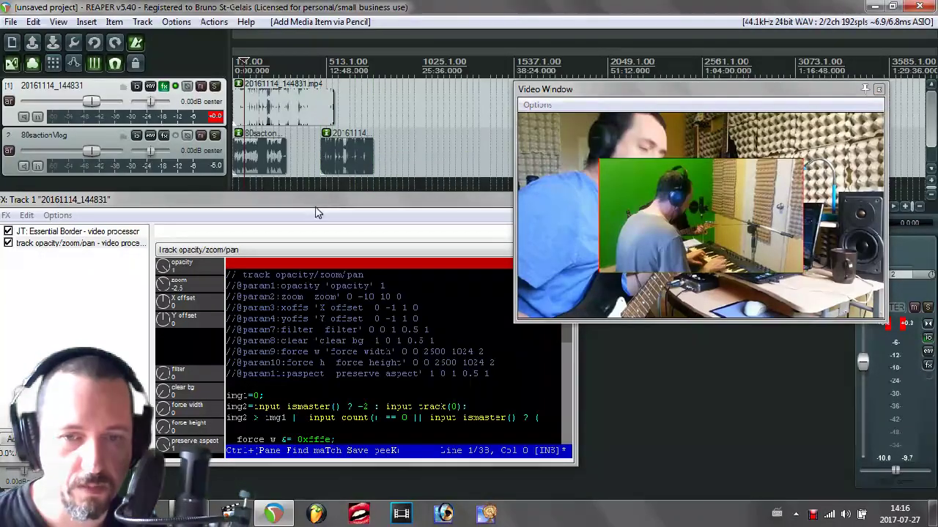
left_click(349, 151)
key("Delete")
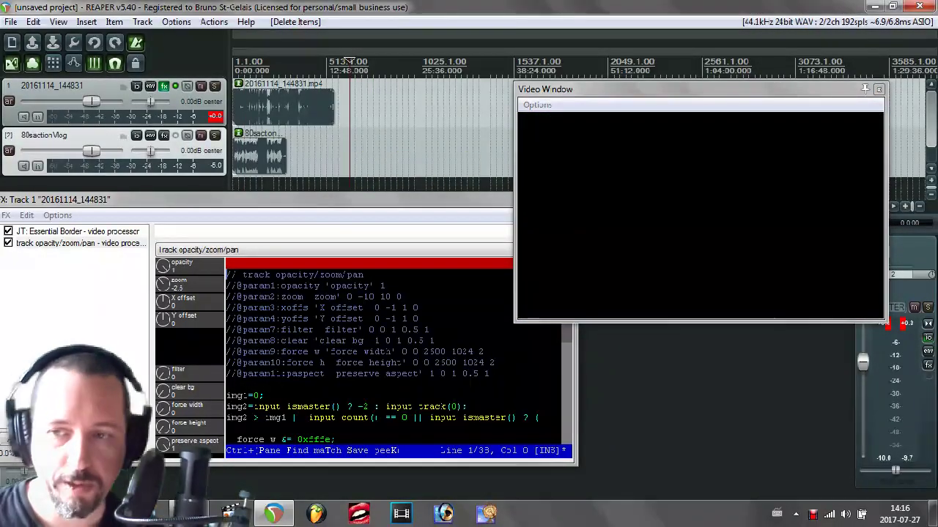
- Add a third track, draw an empty MIDI item on it, and open it in the MIDI editor
scroll(933, 104, "down", 1)
double_click(113, 172)
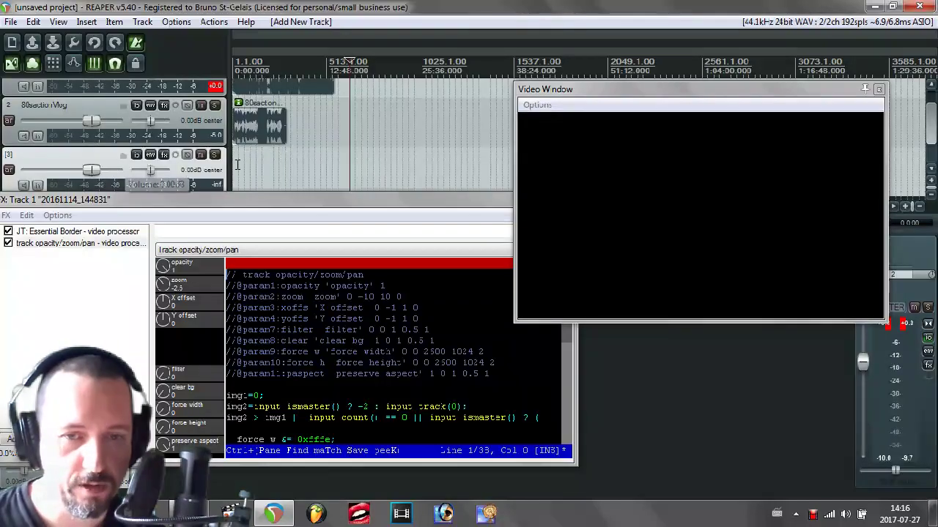
mouse_move(245, 174)
left_mouse_down()
mouse_move(302, 175)
mouse_move(271, 176)
left_mouse_up()
double_click(272, 175)
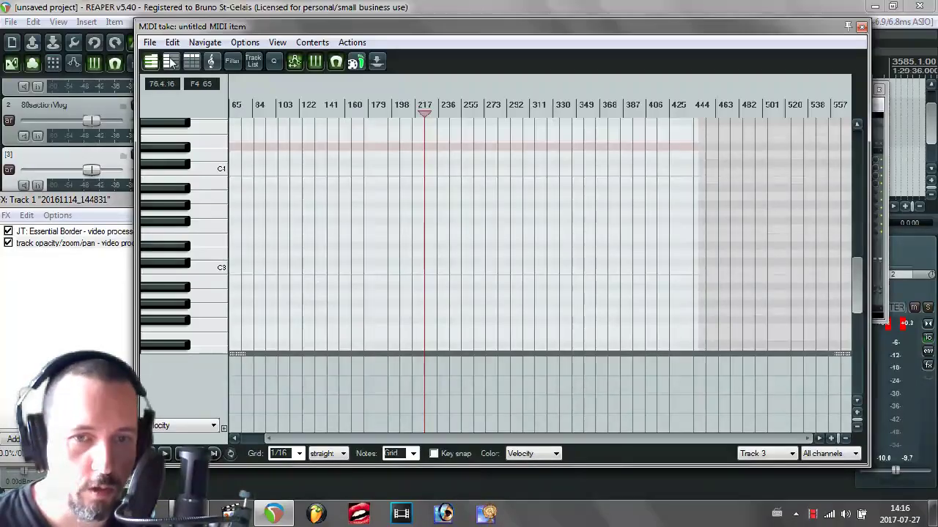
- View the MIDI item as named notes, then as an event list, then as notation
left_click(170, 61)
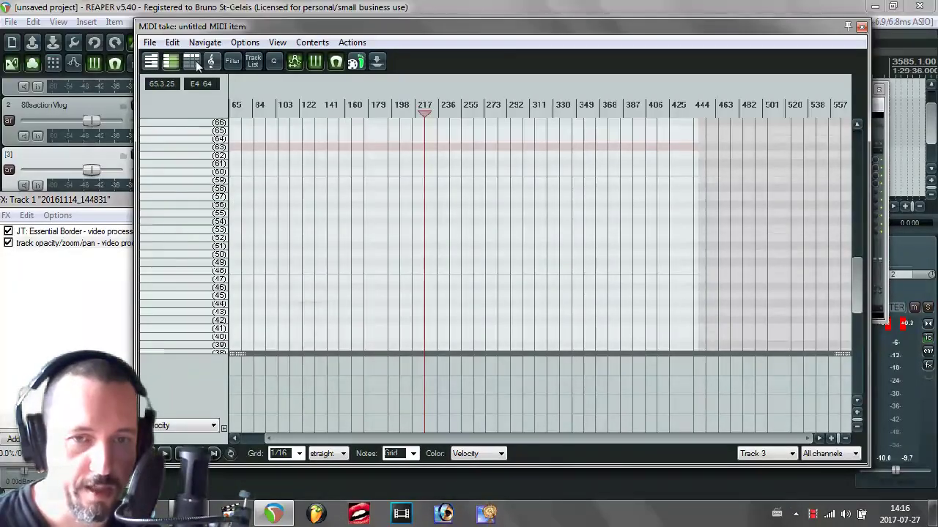
left_click(191, 62)
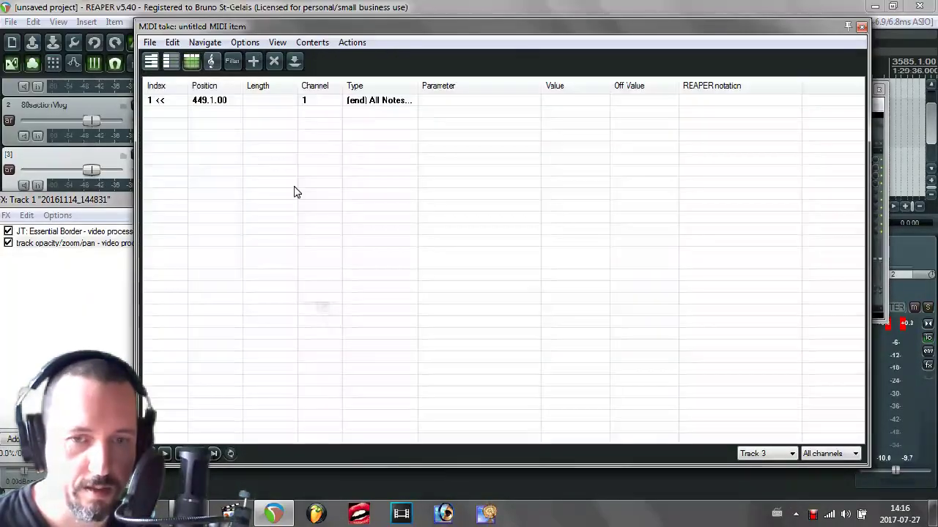
left_click(212, 62)
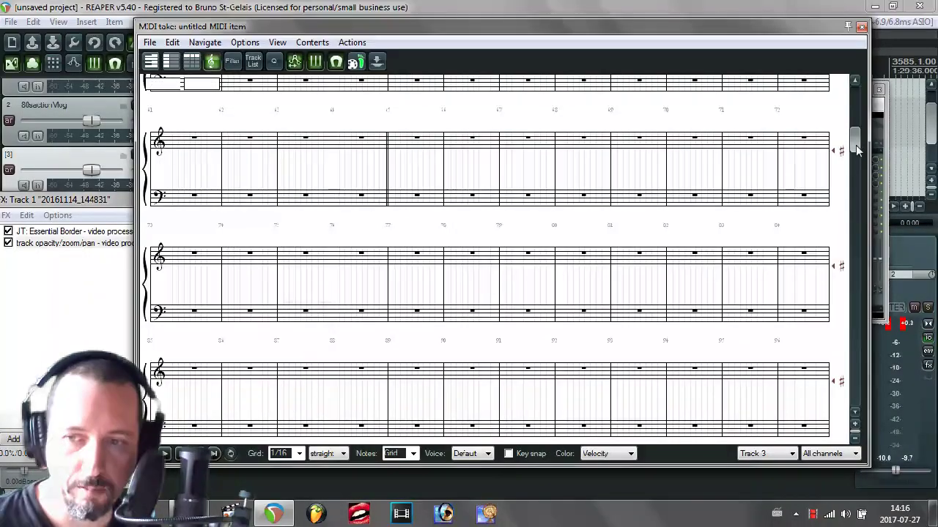
- Sketch tied notes on the treble staff, return to piano roll, and close the editor
left_click_drag(856, 144, 853, 99)
mouse_move(206, 150)
left_mouse_down()
mouse_move(234, 163)
mouse_move(306, 122)
mouse_move(393, 140)
left_mouse_up()
mouse_move(495, 143)
left_mouse_down()
mouse_move(549, 156)
mouse_move(651, 145)
mouse_move(678, 115)
left_mouse_up()
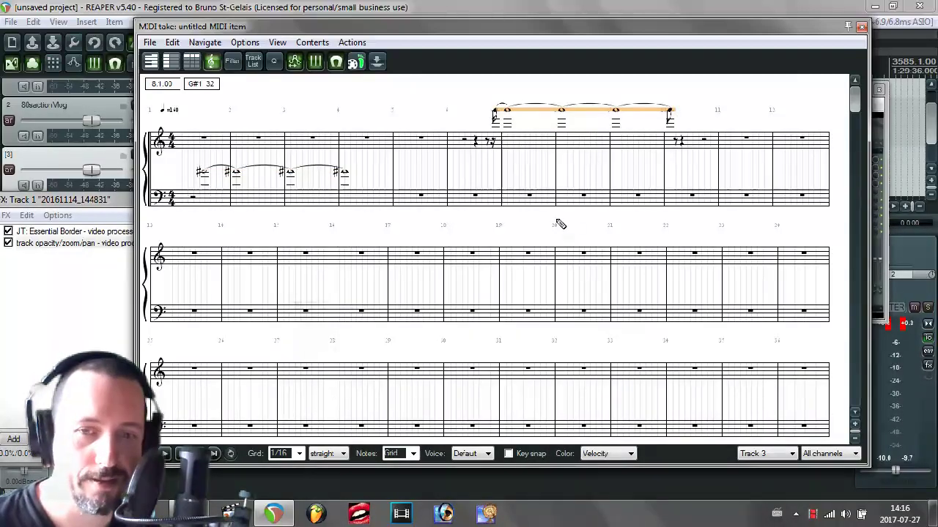
left_click(152, 62)
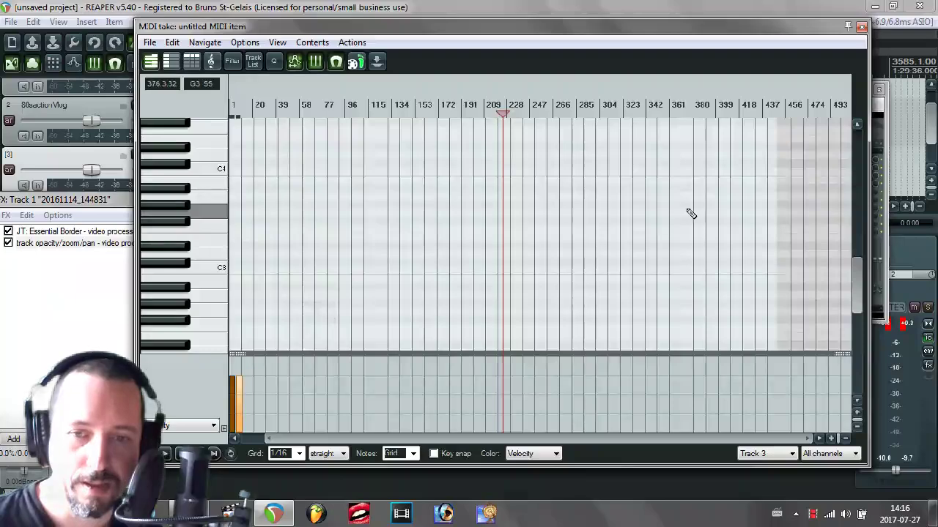
left_click(861, 28)
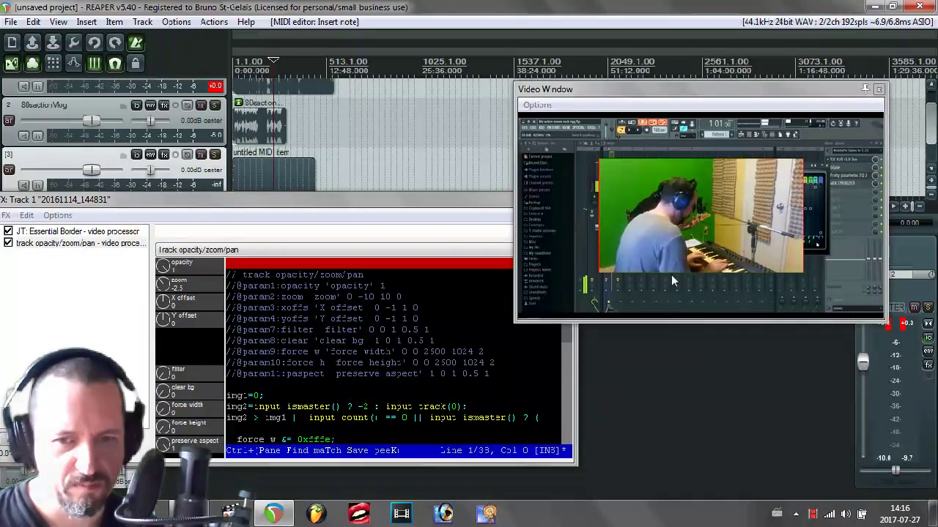
right_click(63, 280)
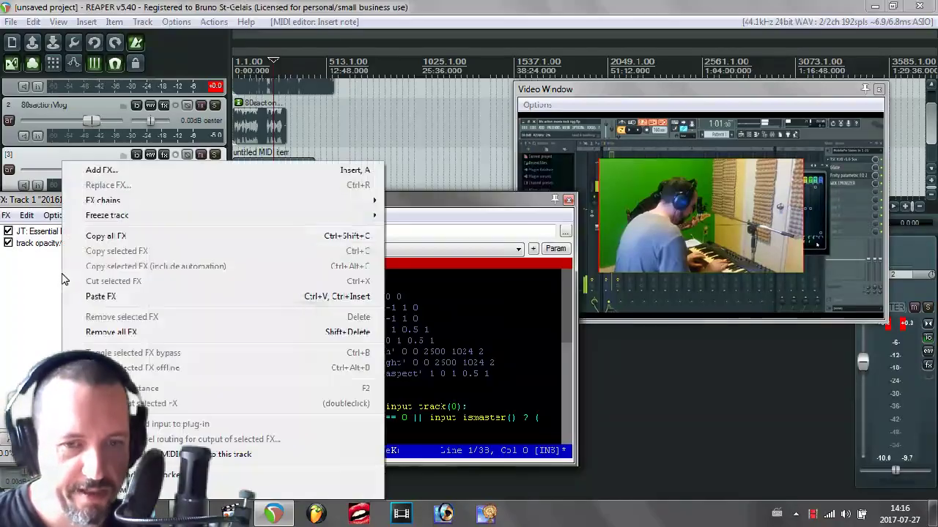
left_click(102, 170)
left_click(106, 168)
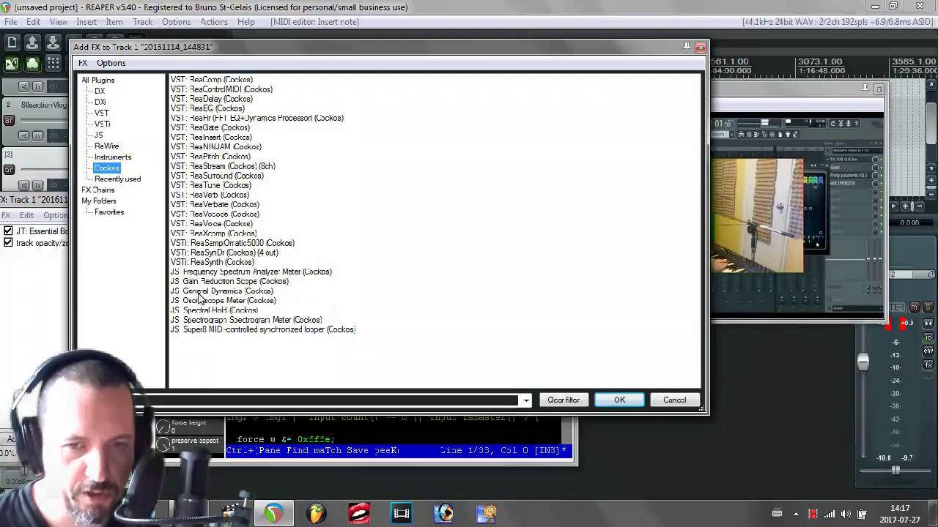
left_click(199, 292)
left_click(199, 282)
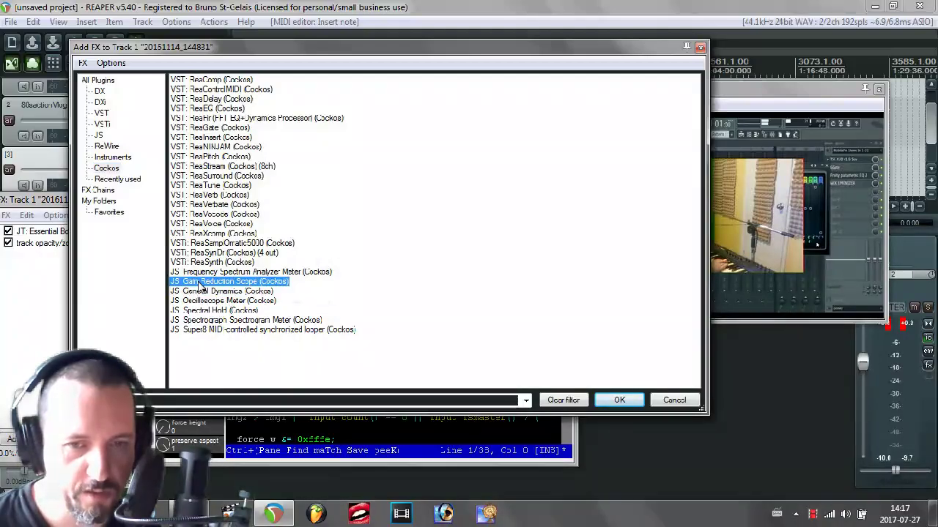
key("Up")
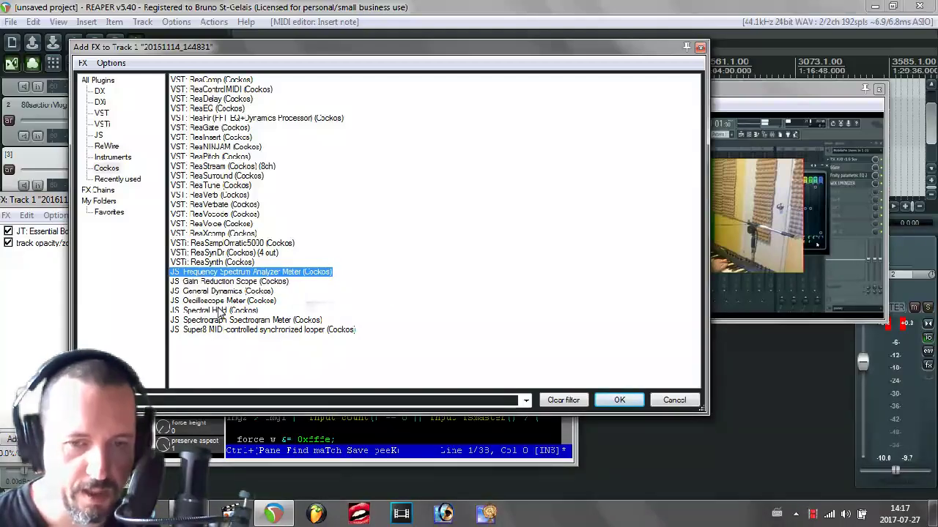
left_click(200, 330)
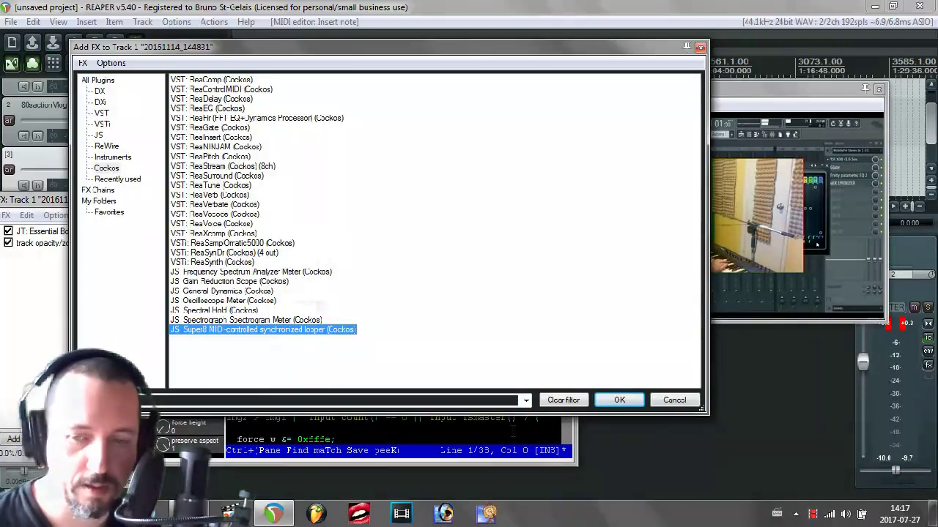
left_click(674, 402)
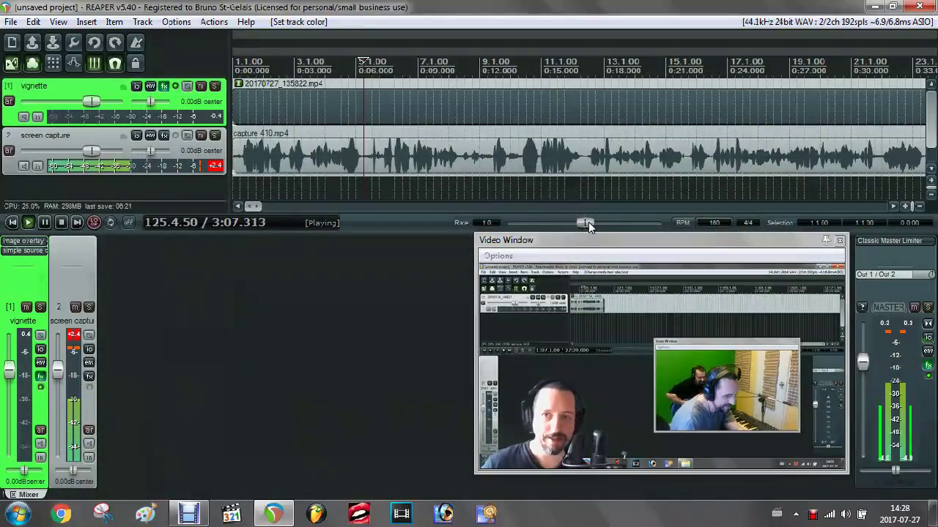
- Slow the playback rate to about 0.86, reset it to 1.0, and stop playback at 0:15.750
left_click_drag(586, 223, 550, 225)
double_click(550, 225)
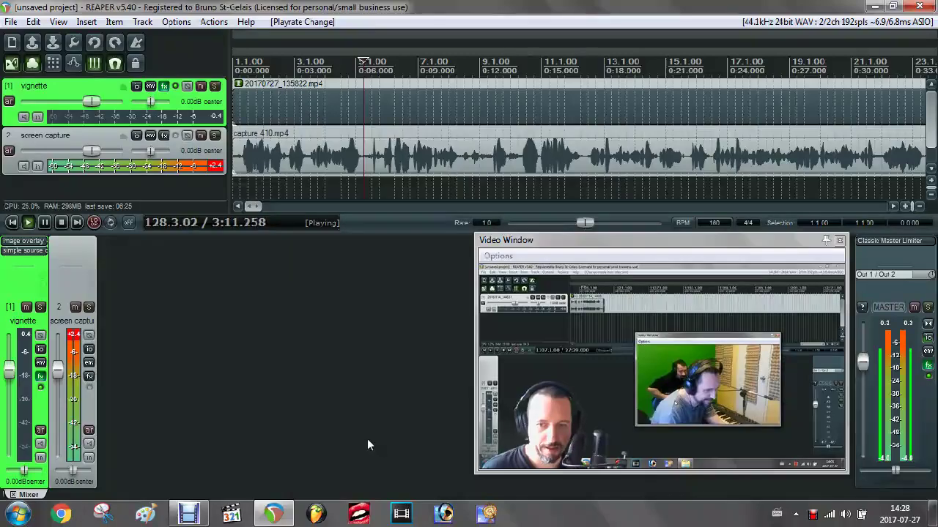
key("space")
left_click(560, 84)
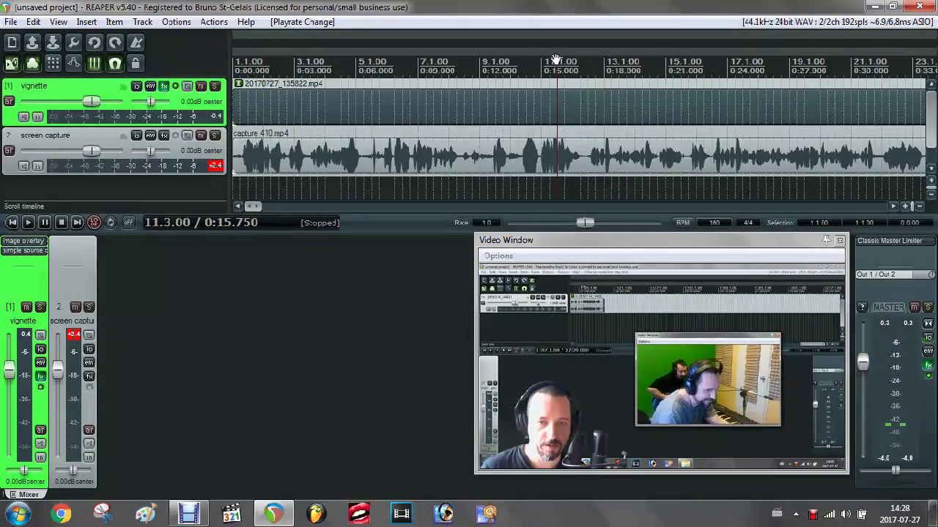